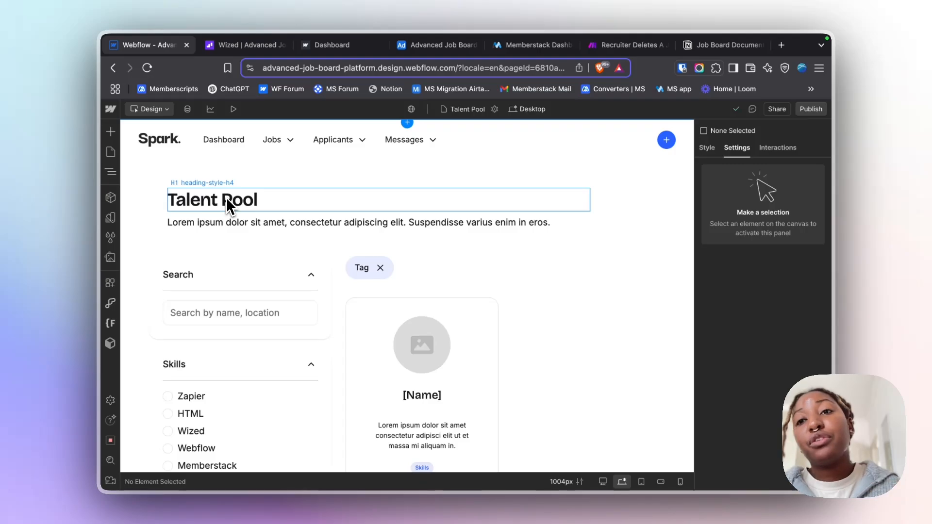
- Switch to the Wized project, dismiss the publish destinations dialog, and open the Talent Pool page under Applicants in the canvas
left_click(248, 46)
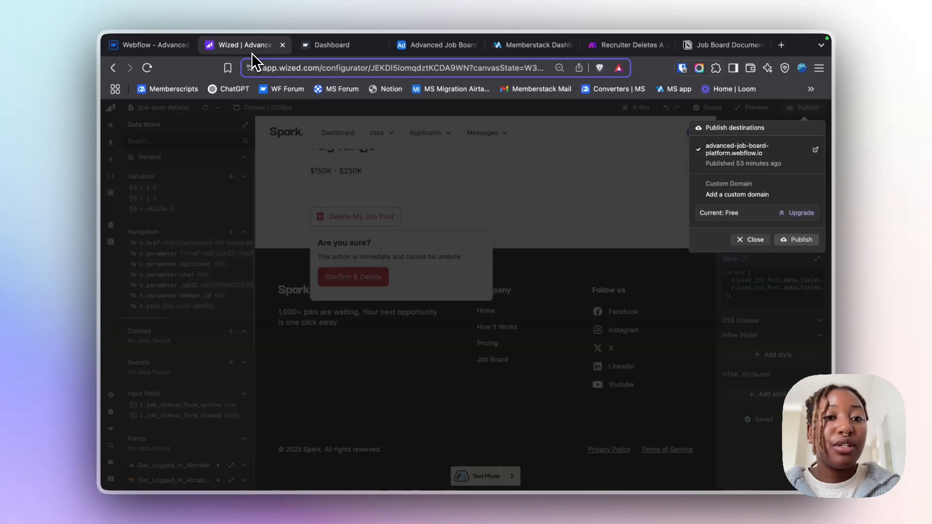
left_click(739, 239)
scroll(512, 215, "up", 3)
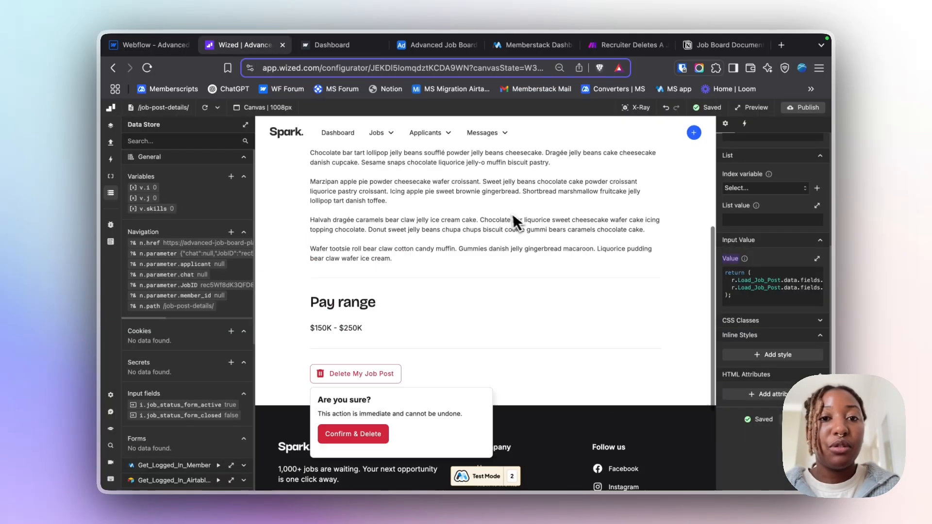
scroll(514, 220, "up", 5)
left_click(428, 132)
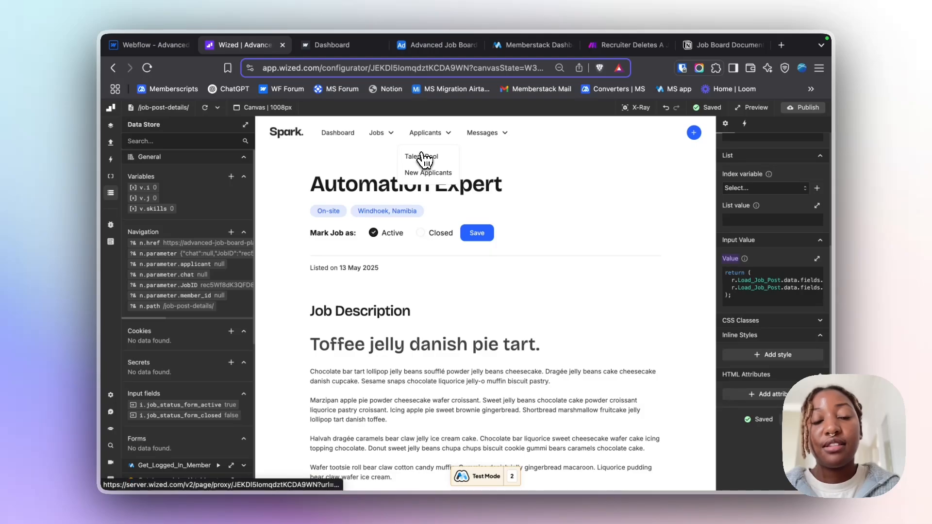
left_click(422, 156)
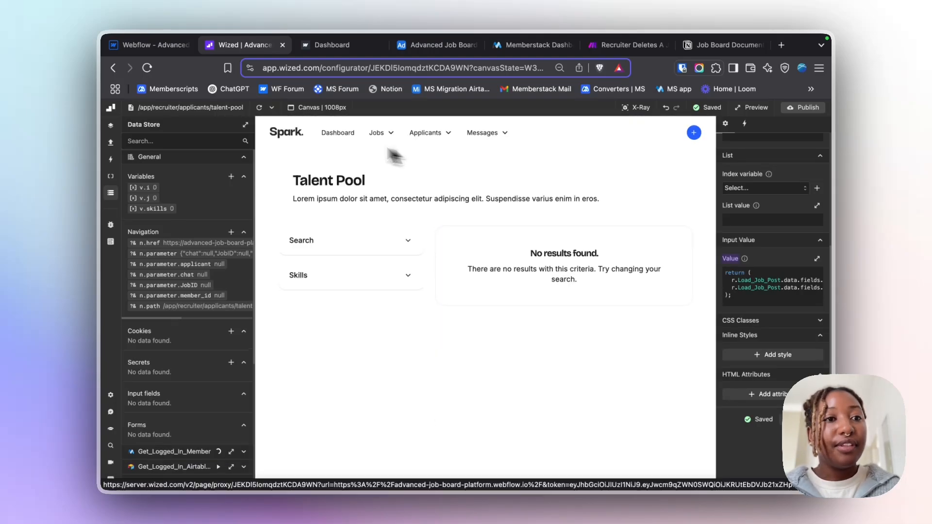
- Return to Webflow and look over the Talent Pool page layout, from the search filters to the empty-results message
left_click(156, 49)
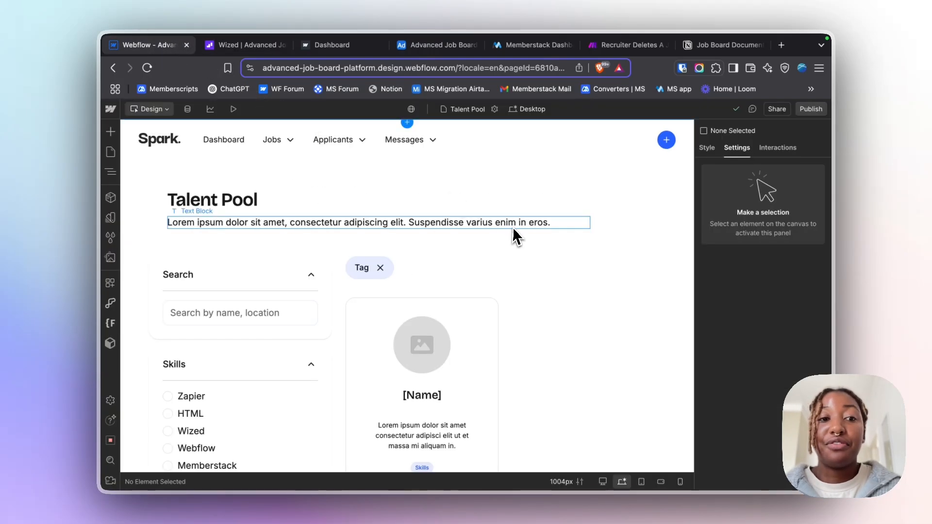
scroll(513, 226, "down", 5)
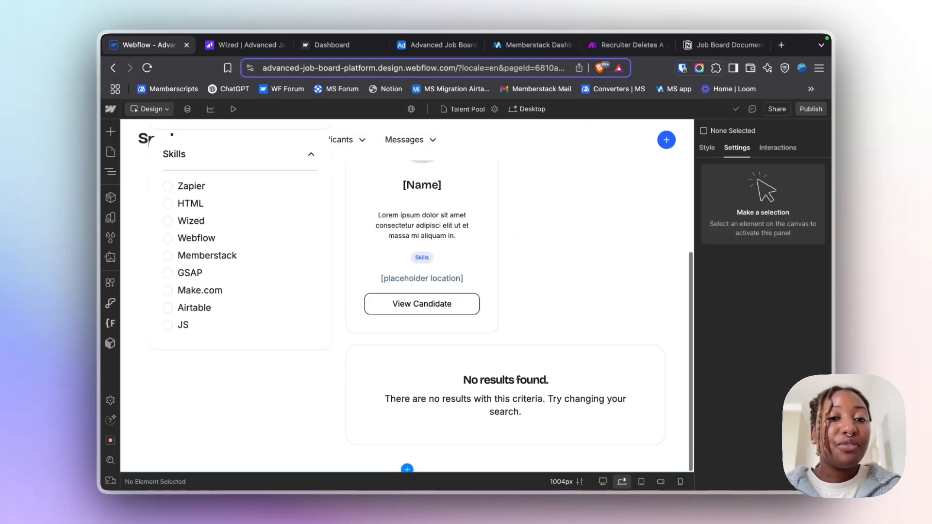
scroll(514, 226, "up", 3)
scroll(407, 224, "up", 2)
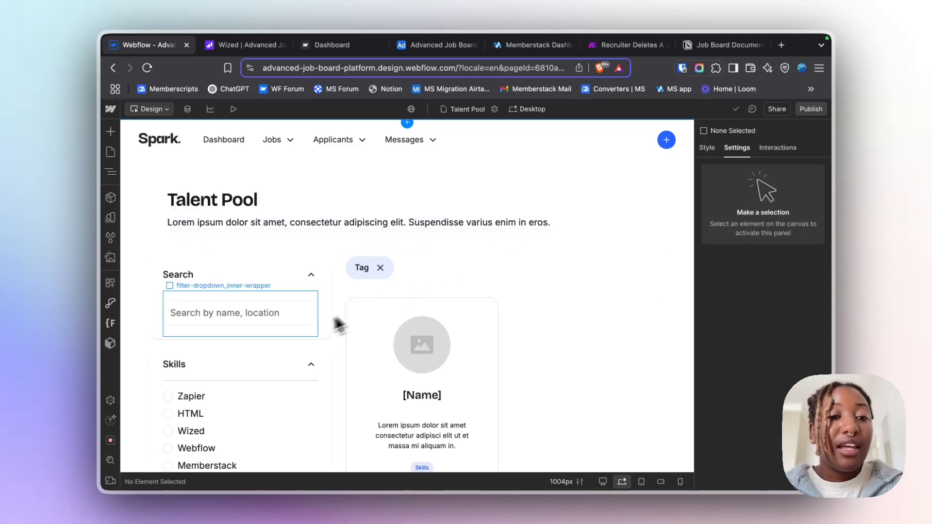
- Select the filter-form_column form around Search and Skills and examine its settings, custom attributes and skill options
left_click(301, 350)
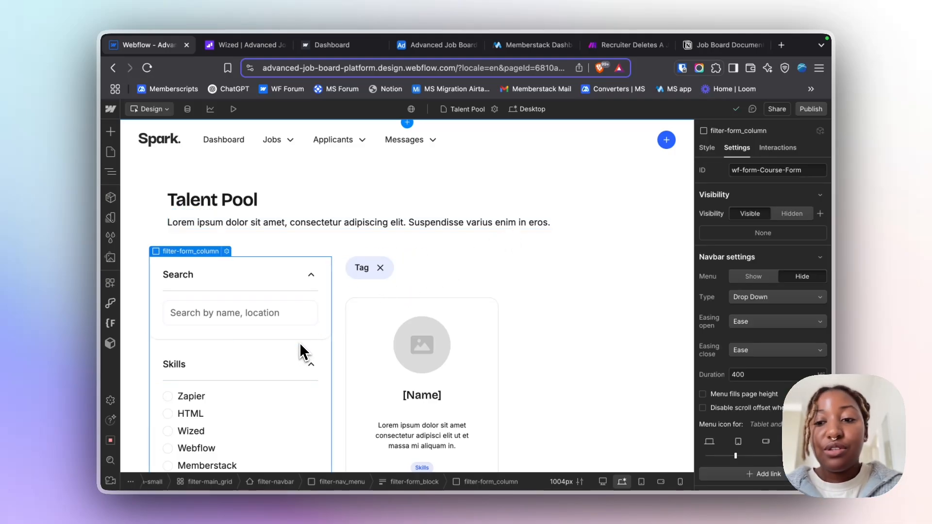
scroll(748, 255, "down", 5)
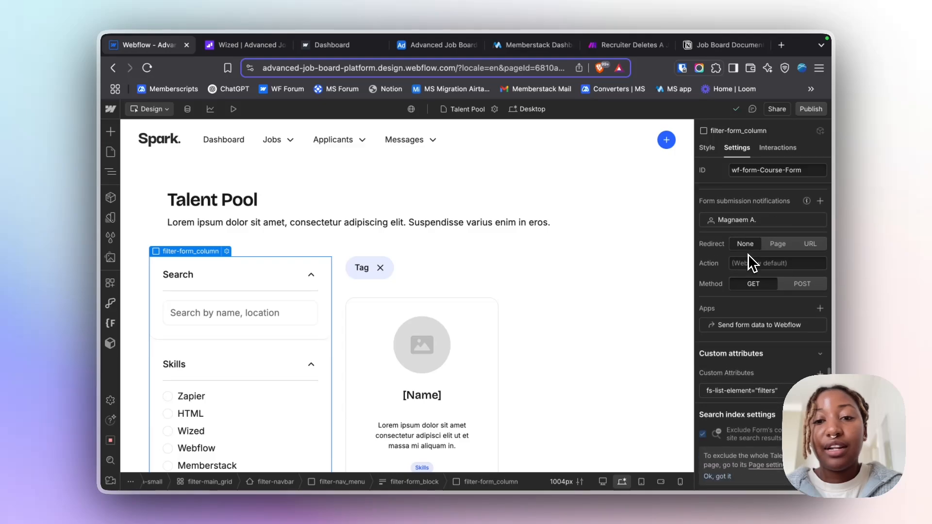
scroll(747, 254, "up", 5)
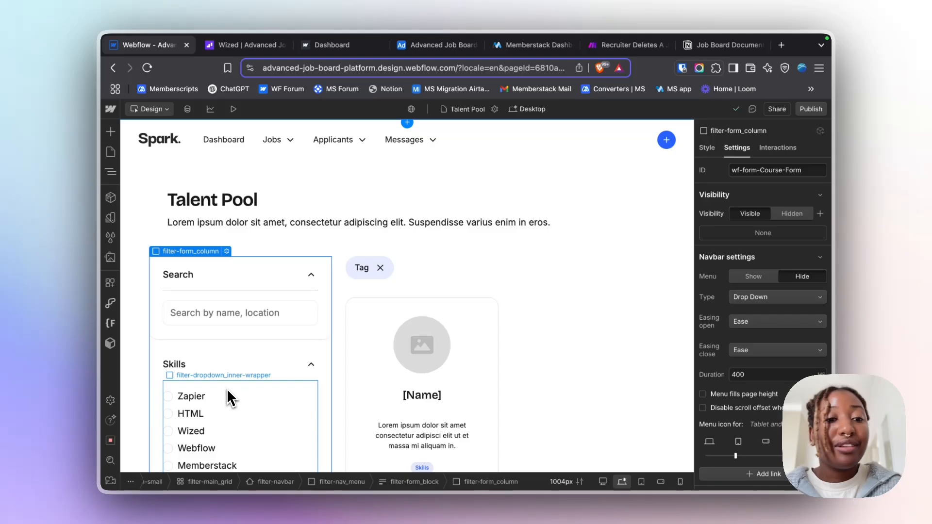
scroll(228, 398, "down", 2)
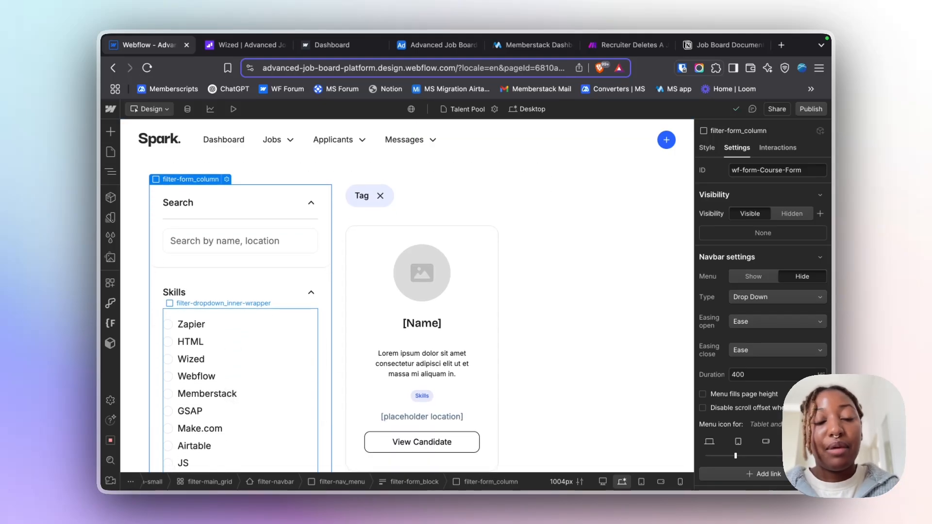
scroll(376, 285, "up", 2)
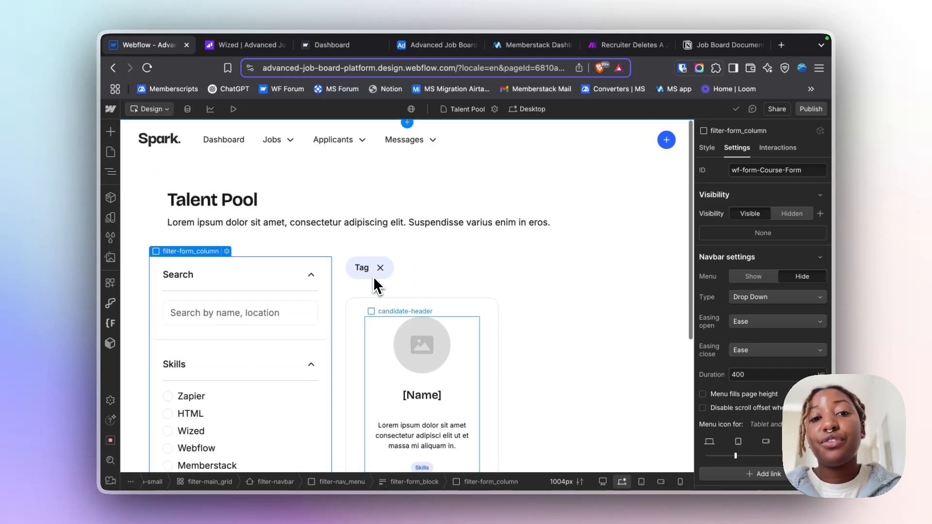
- Select the candidate-card block and examine its custom attributes and contents
left_click(366, 315)
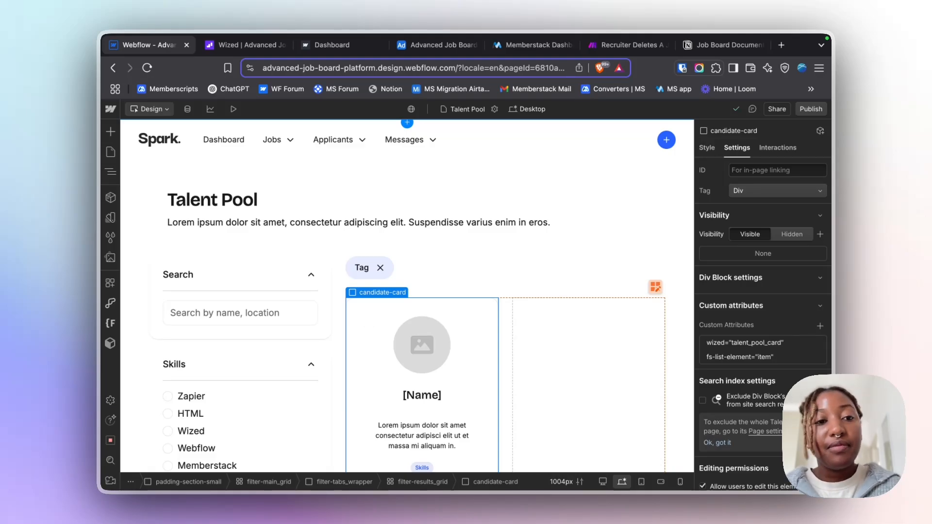
scroll(367, 315, "down", 4)
scroll(366, 316, "up", 4)
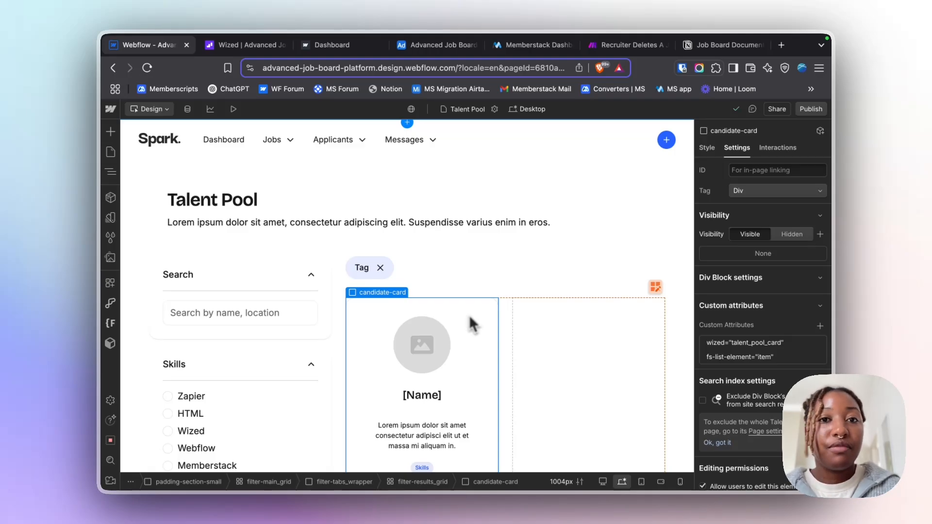
- Switch to the Advanced Job Board Platform base in Airtable and review the Candidates table's fields
left_click(426, 48)
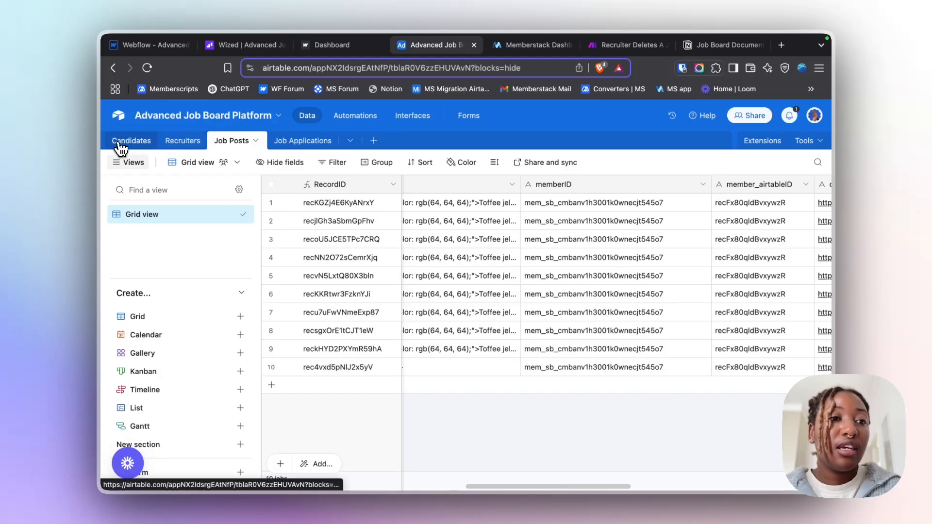
left_click(121, 144)
scroll(490, 243, "right", 5)
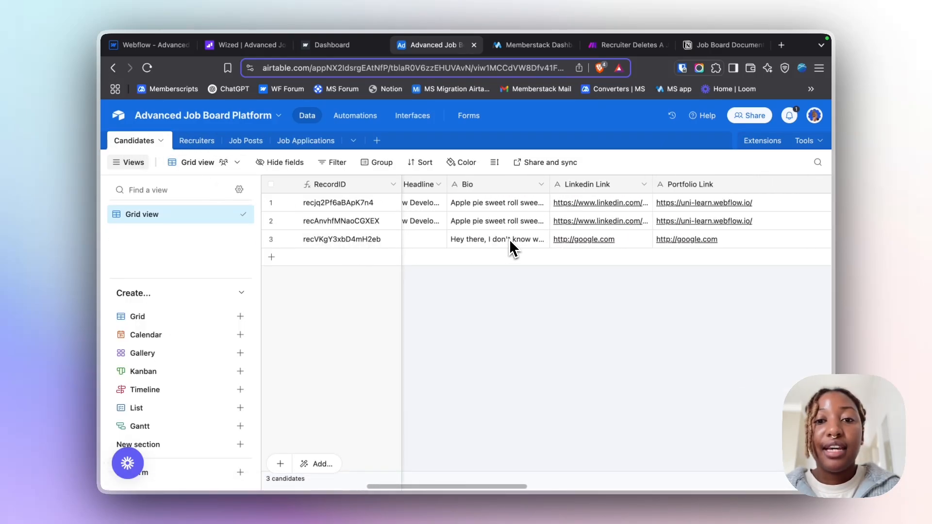
scroll(508, 239, "left", 5)
- Return to the Webflow Talent Pool page and inspect the custom attributes of the candidate card and its candidate-image
left_click(156, 45)
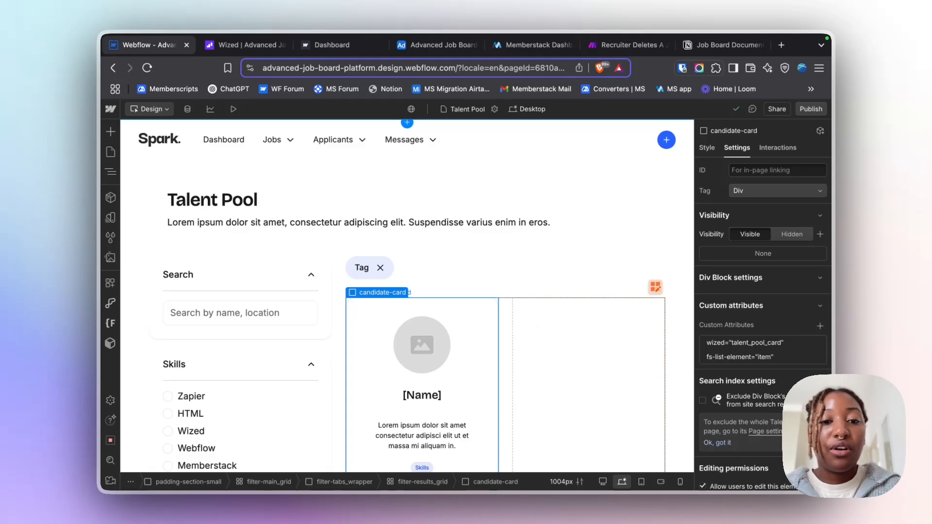
scroll(534, 320, "down", 5)
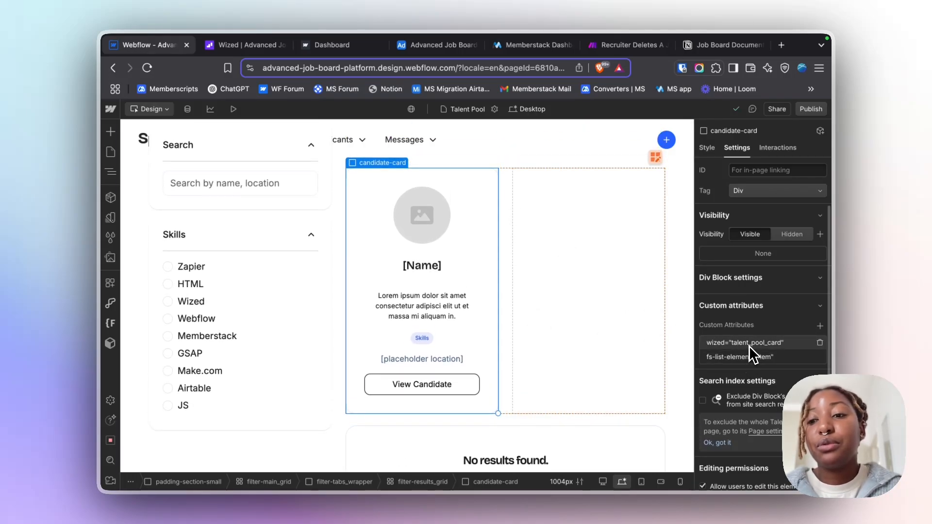
left_click(407, 197)
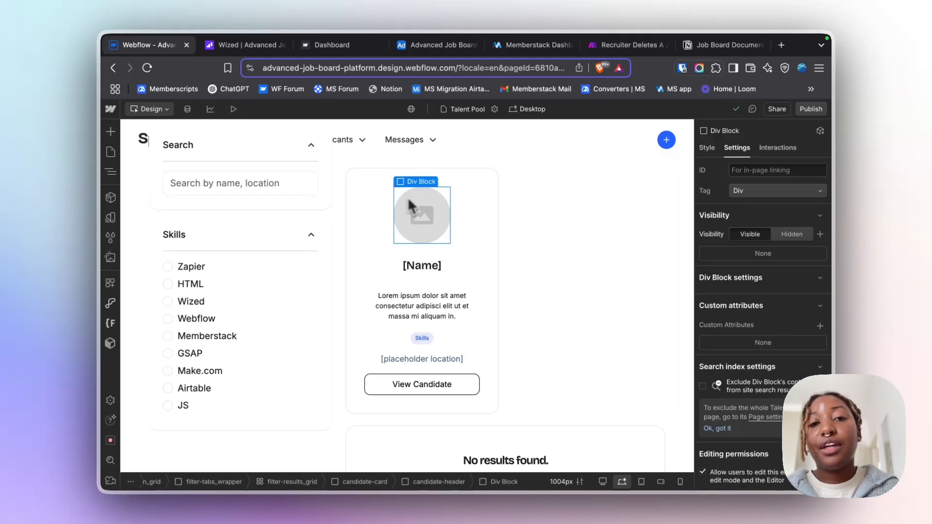
left_click(411, 211)
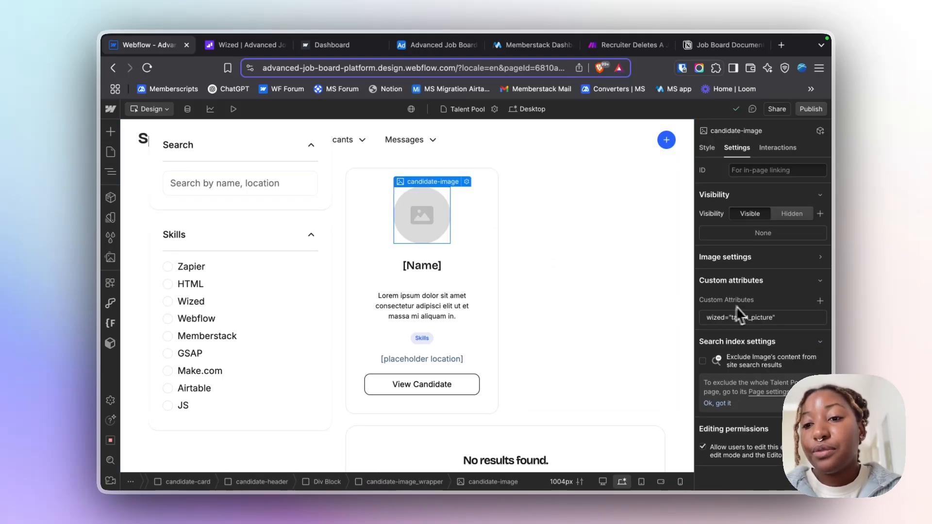
- Inspect the custom attributes of the candidate card's name heading, headline paragraph and Skills badge
left_click(423, 265)
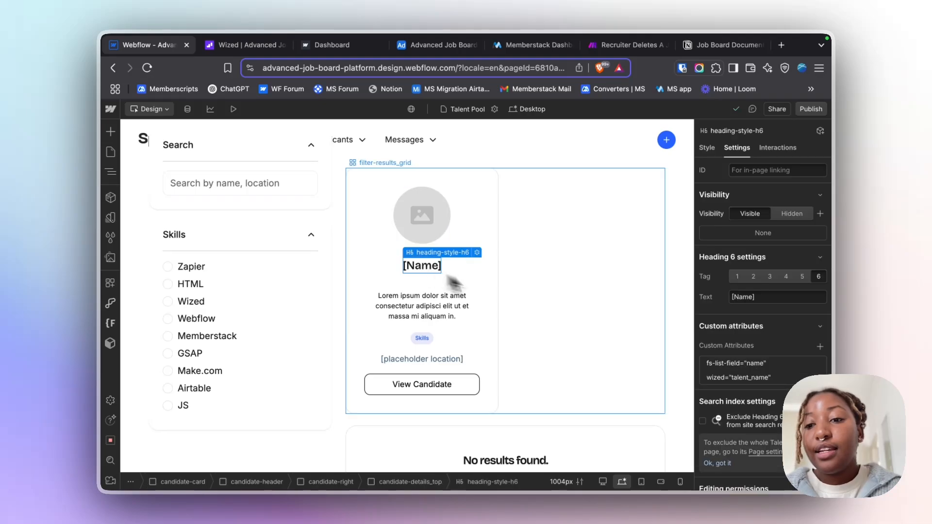
left_click(426, 307)
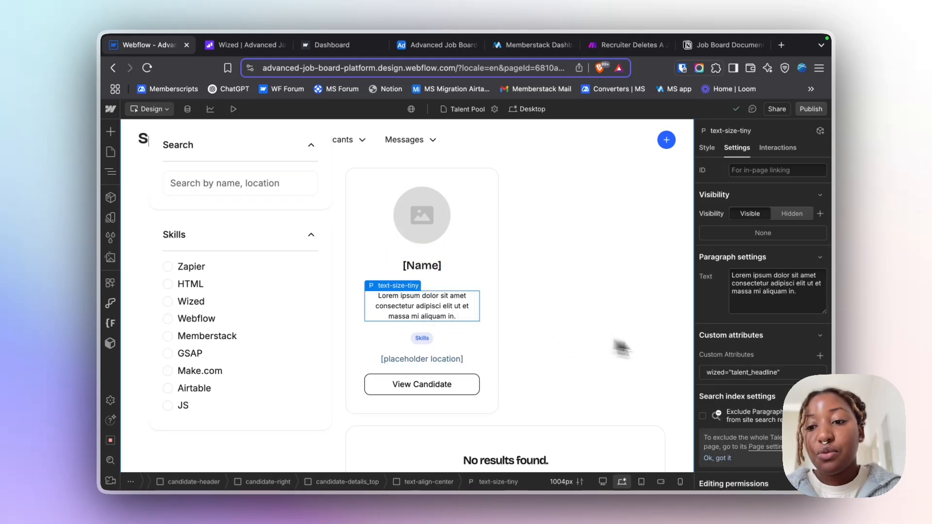
left_click(430, 338)
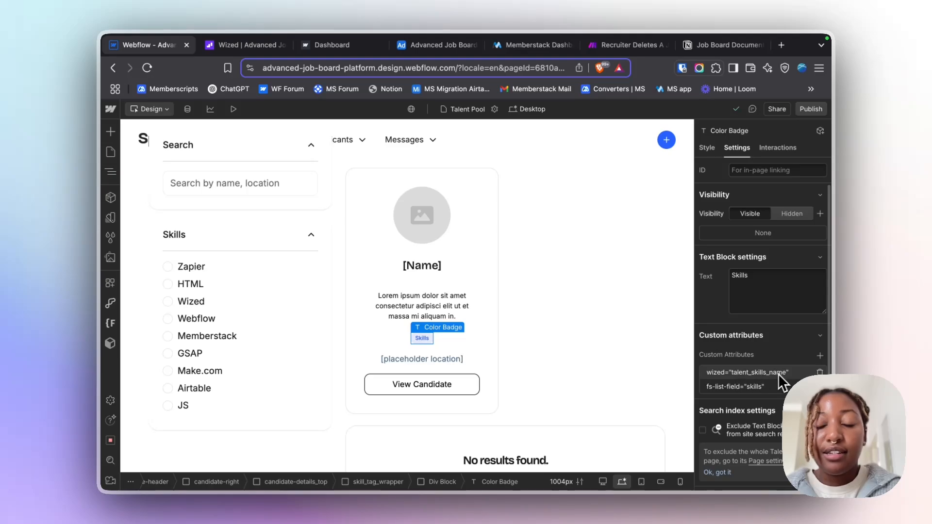
- Inspect the attributes of the card's location text and View Candidate button, and check the site's page list
left_click(395, 359)
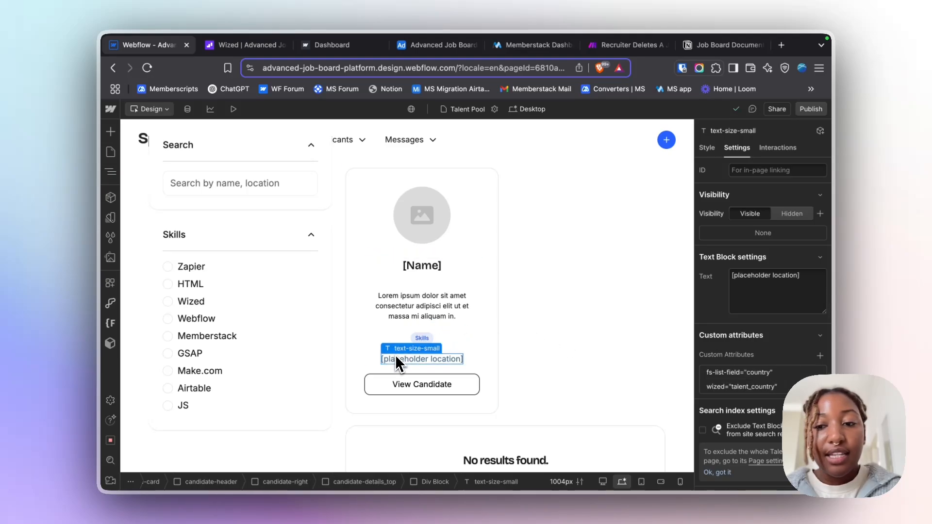
left_click(477, 388)
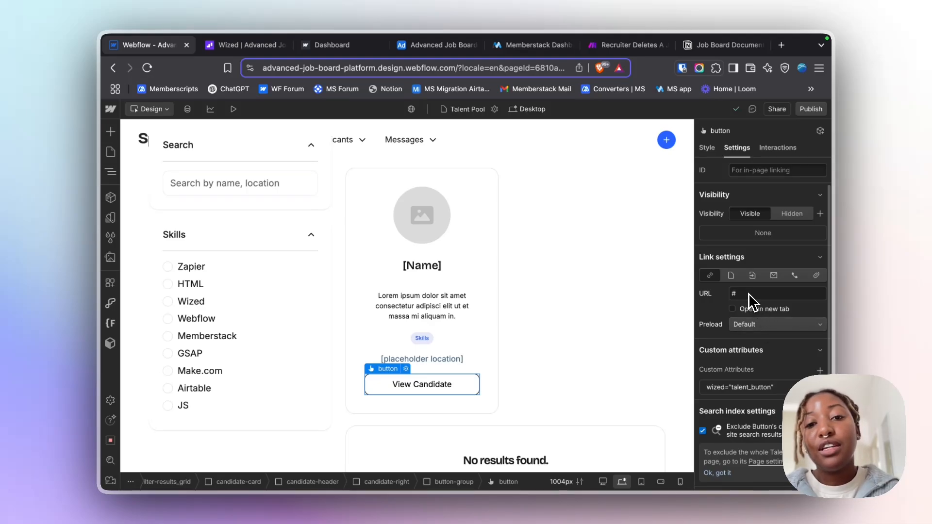
left_click(109, 153)
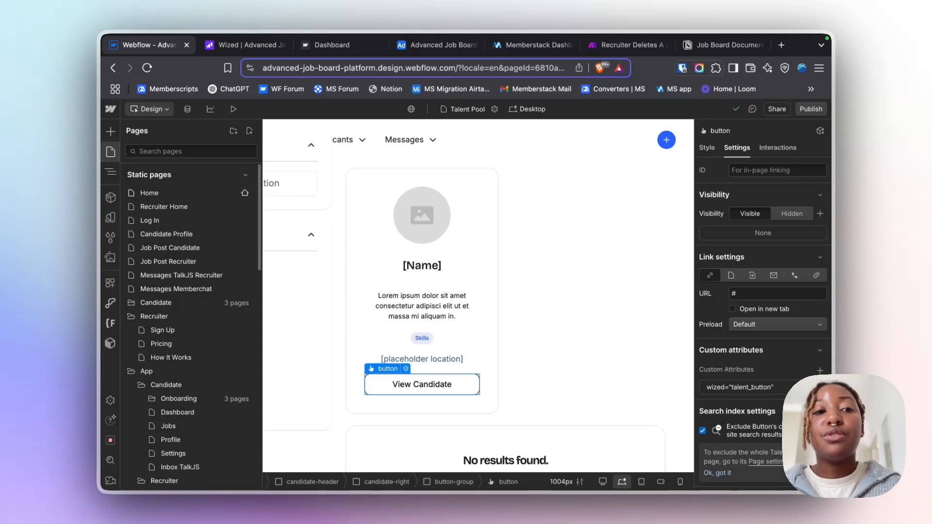
left_click(110, 152)
- Select the filters1_empty block holding the "No results found." message and check its custom attribute
scroll(492, 273, "down", 3)
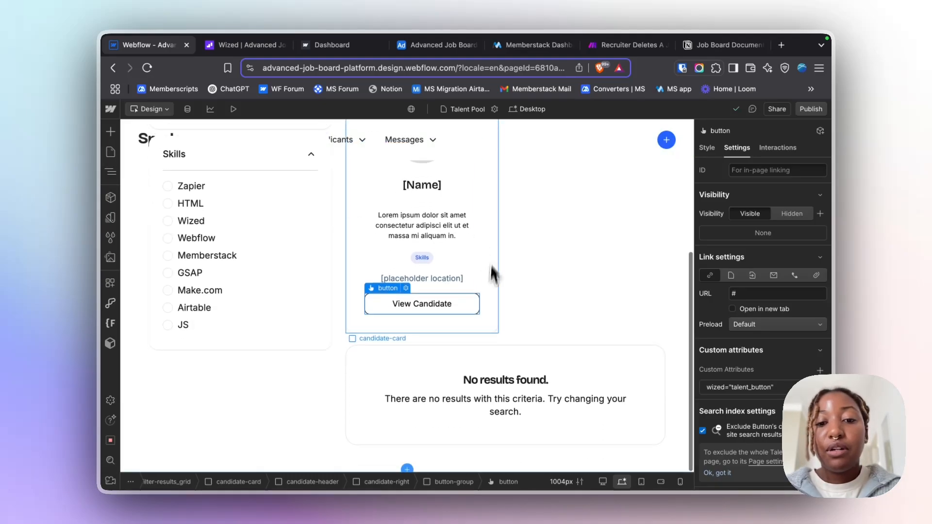
left_click(486, 354)
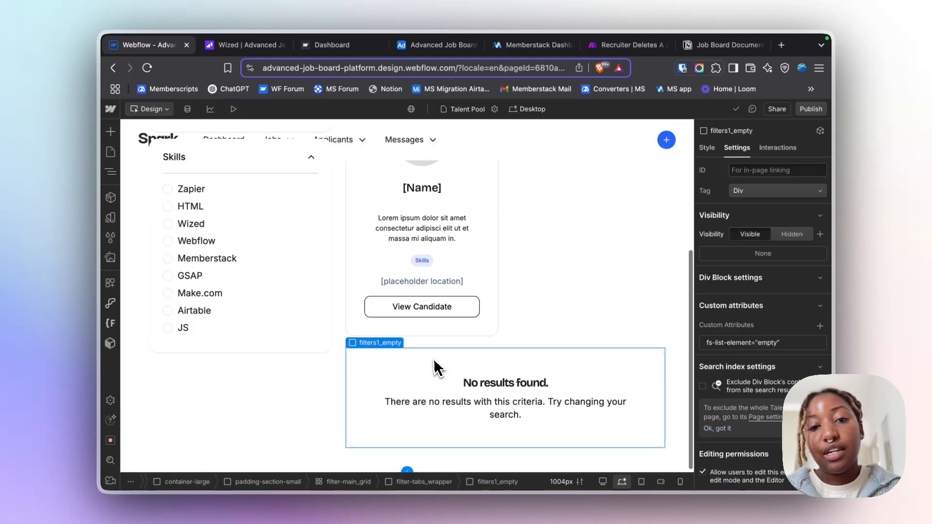
scroll(436, 368, "up", 4)
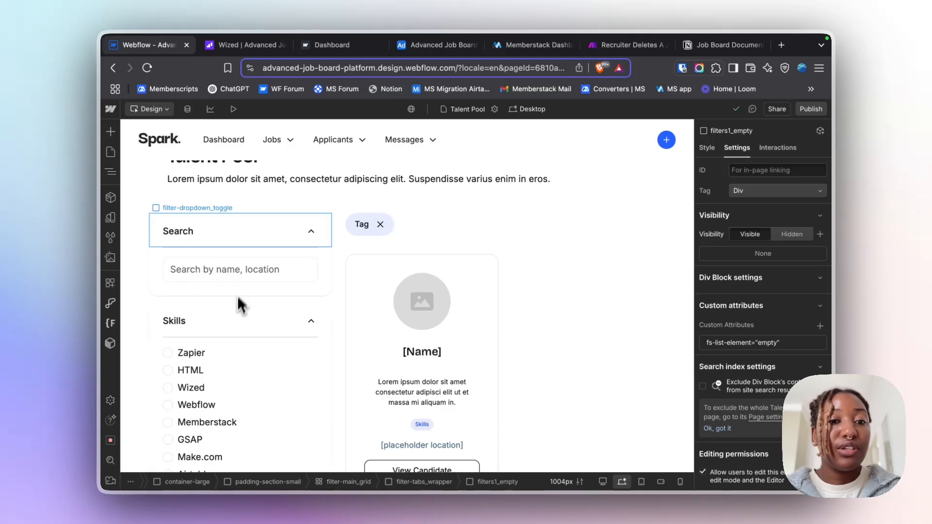
scroll(333, 313, "up", 1)
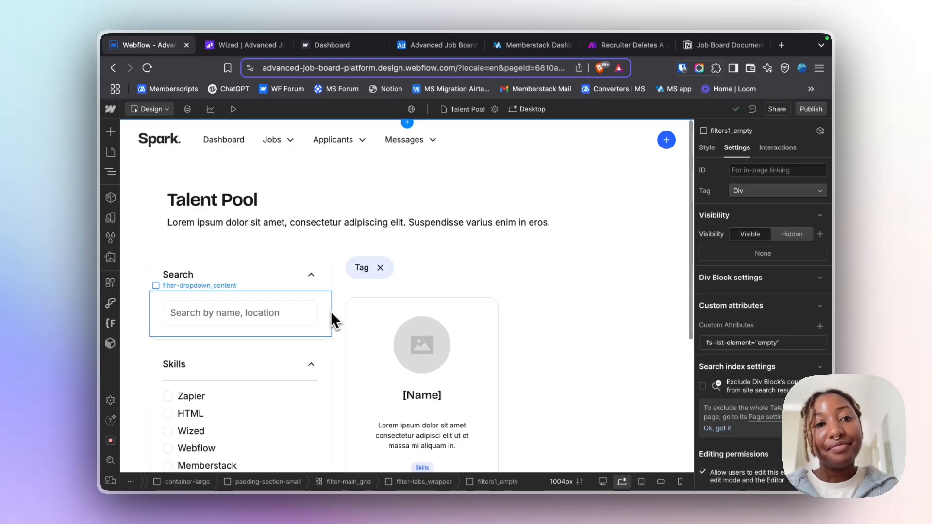
- Switch to the Wized project and look through the candidate cards rendered on the Talent Pool page
left_click(245, 45)
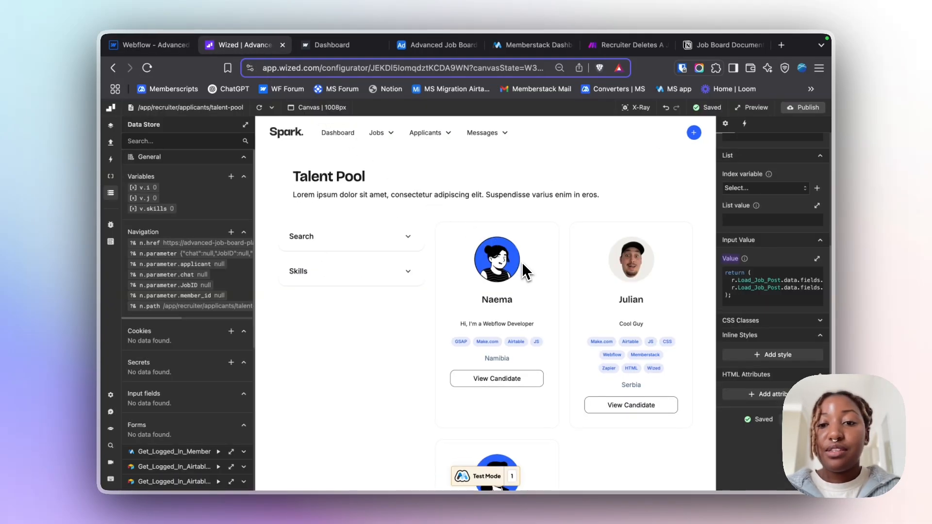
scroll(523, 265, "down", 4)
scroll(523, 265, "up", 5)
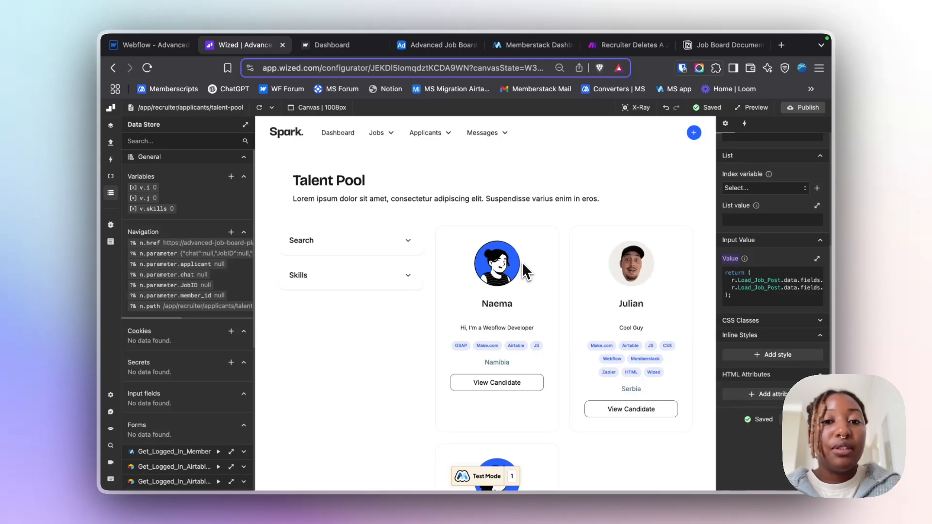
scroll(498, 233, "down", 4)
scroll(488, 228, "up", 4)
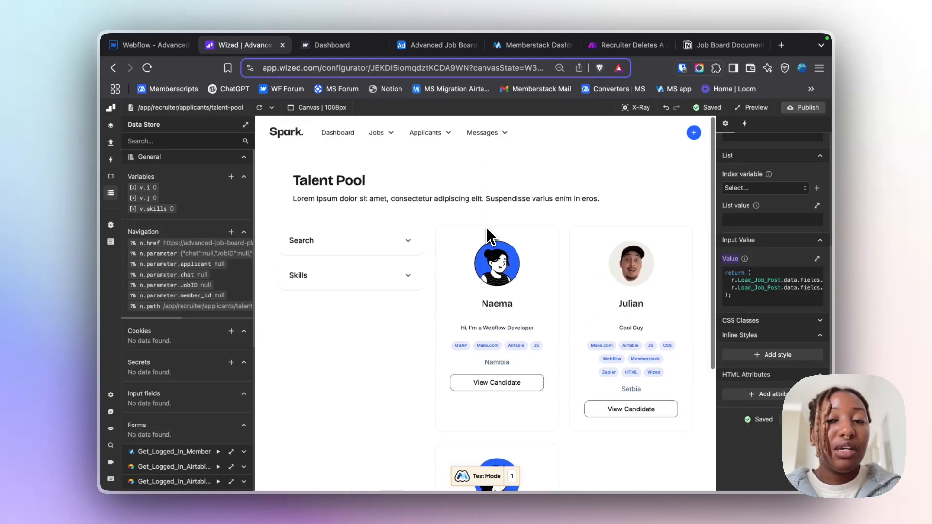
- Turn on X-Ray and select the talent_pool_card element to view its list configuration
left_click(640, 109)
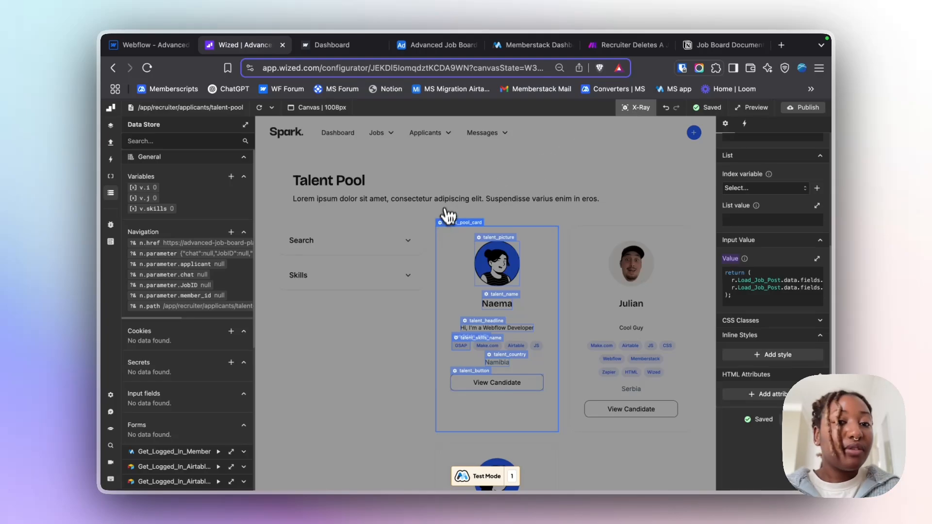
left_click(447, 223)
scroll(749, 256, "up", 1)
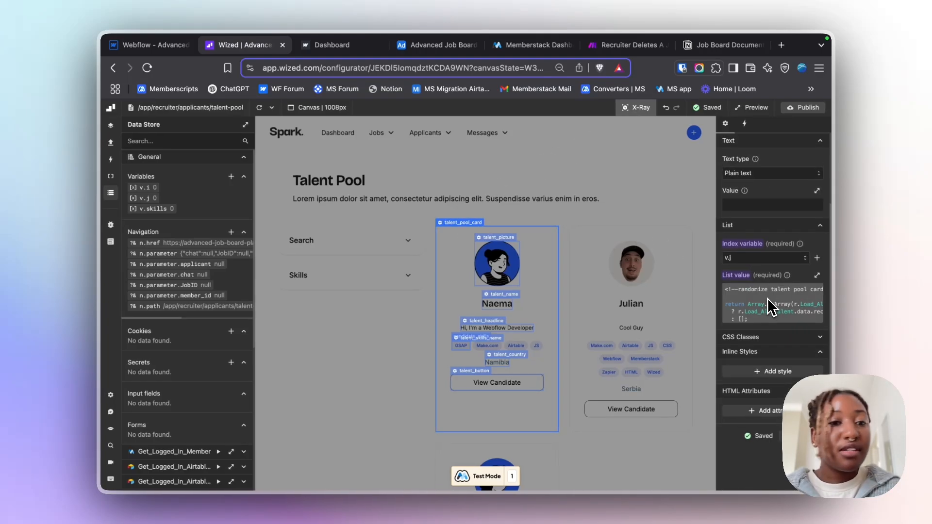
- Look through the project's requests in the Recruiter, Candidate and Airtable folders to find the Load_All_Talent request
left_click(111, 142)
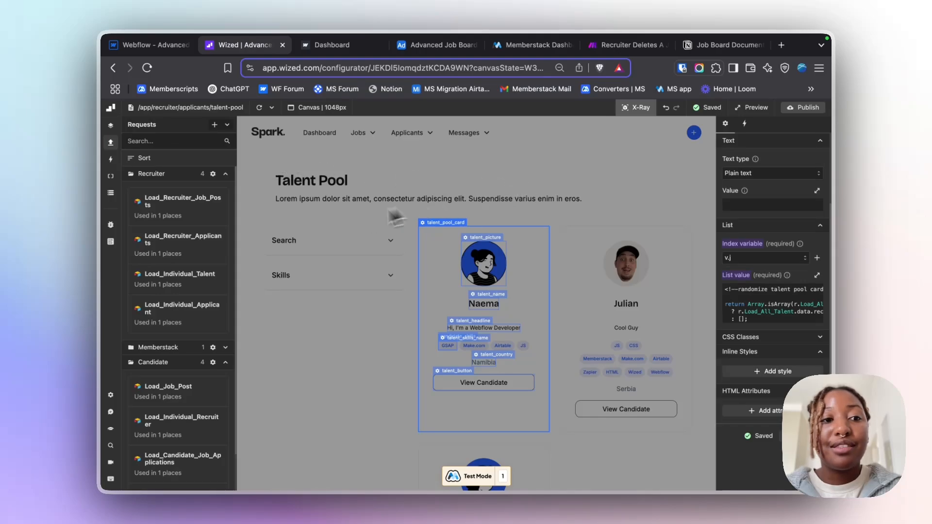
left_click(226, 174)
left_click(226, 174)
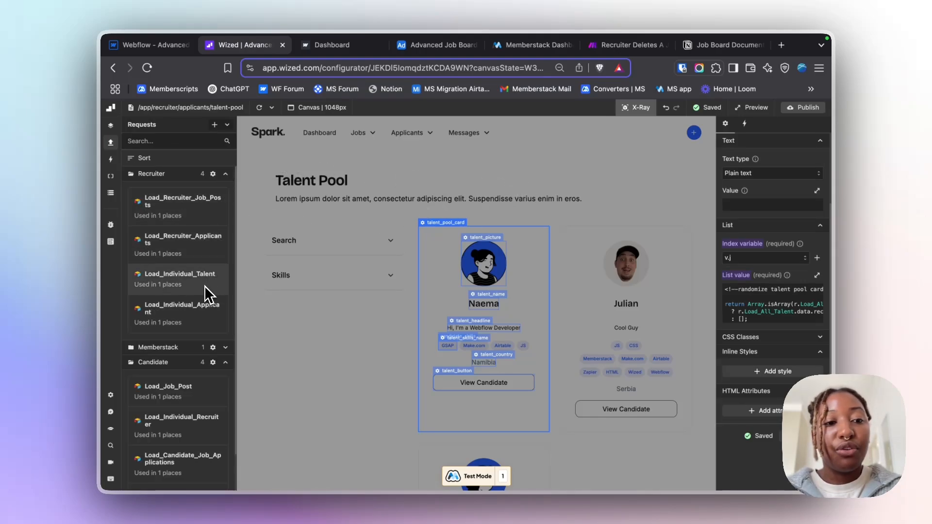
scroll(205, 283, "down", 3)
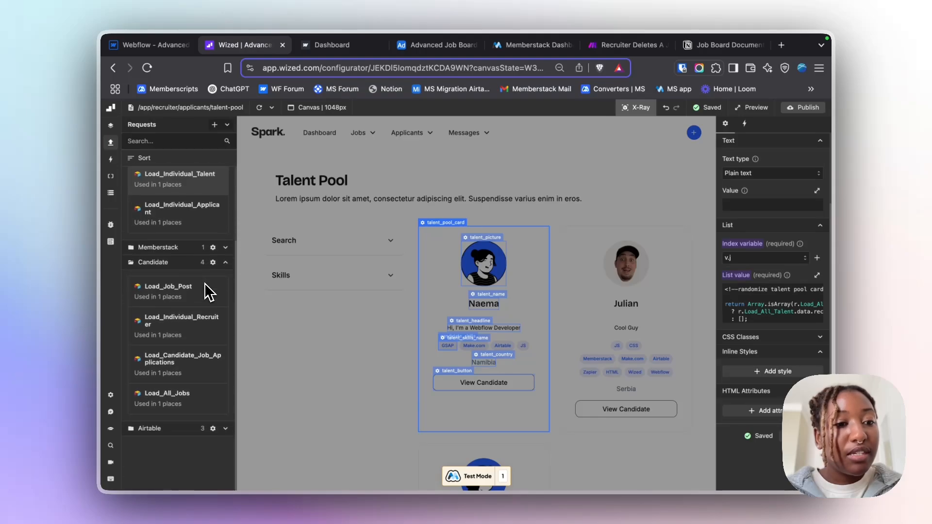
scroll(205, 284, "down", 1)
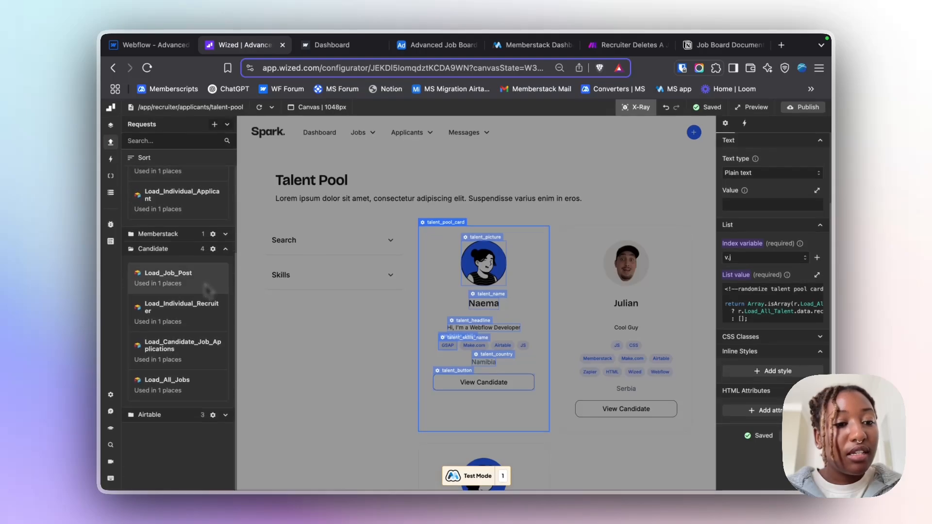
left_click(225, 249)
left_click(225, 377)
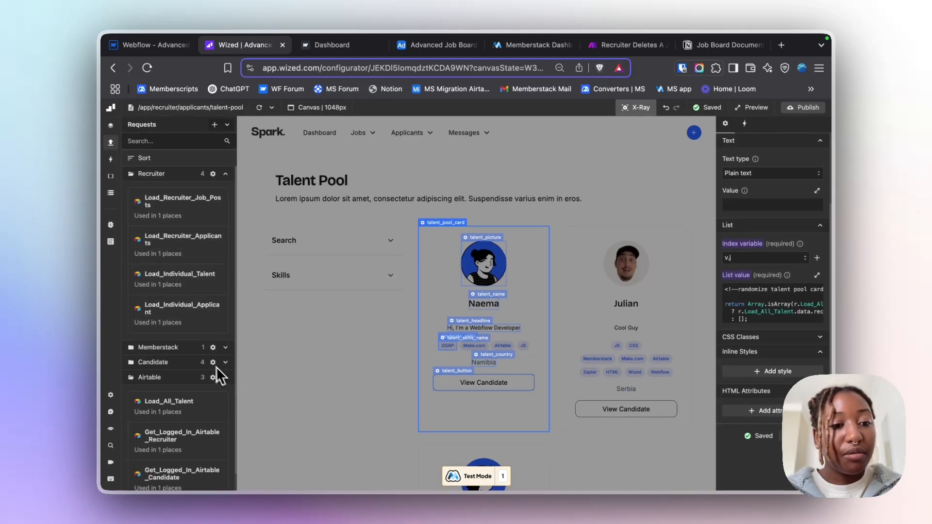
scroll(214, 364, "down", 3)
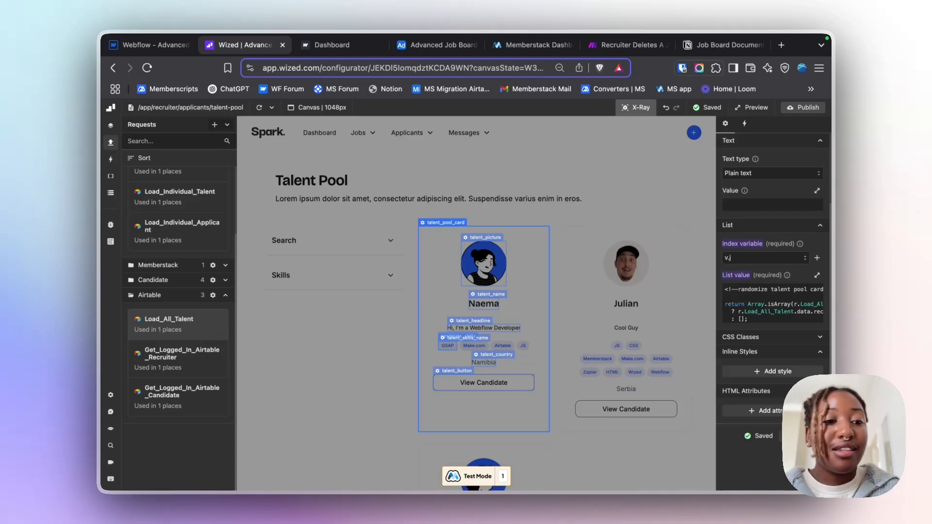
- Open the Load_All_Talent request and review its Airtable method, base, table, filter and pagination settings
right_click(204, 322)
left_click(188, 323)
left_click(188, 330)
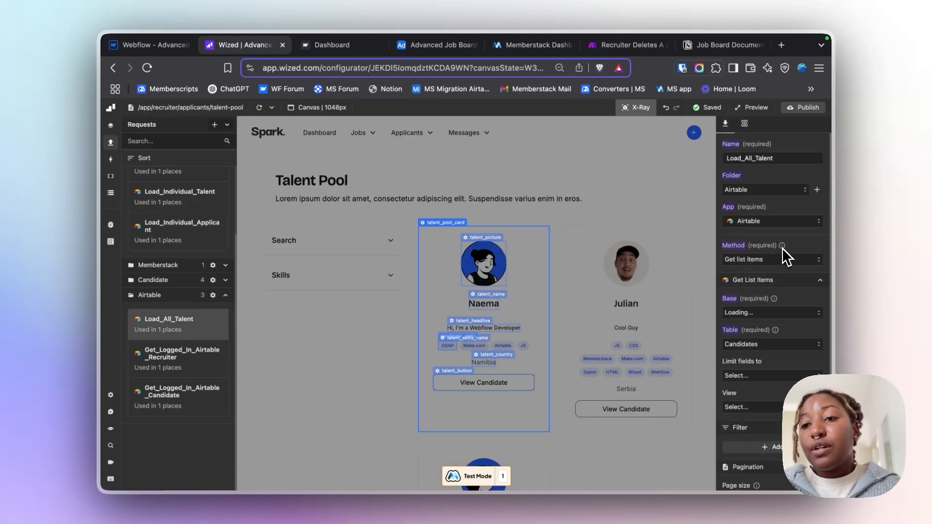
scroll(783, 250, "down", 4)
scroll(782, 249, "up", 3)
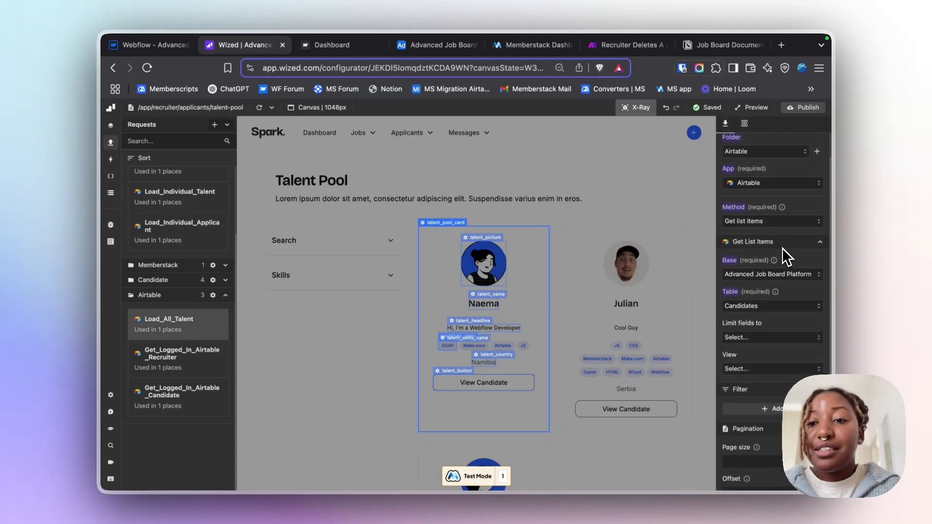
scroll(769, 311, "down", 3)
scroll(770, 310, "up", 4)
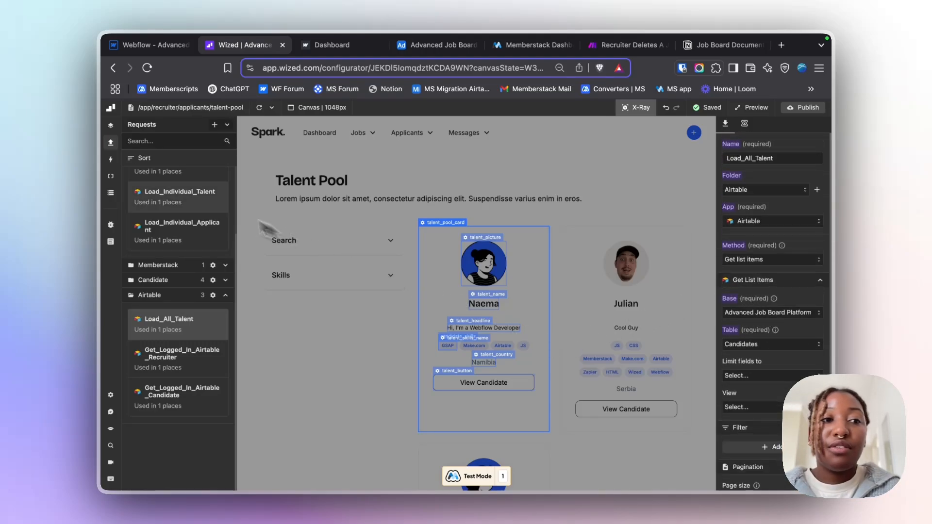
- Open the Load All Talent event in the Airtable events folder to inspect its trigger and action
left_click(111, 160)
left_click(227, 174)
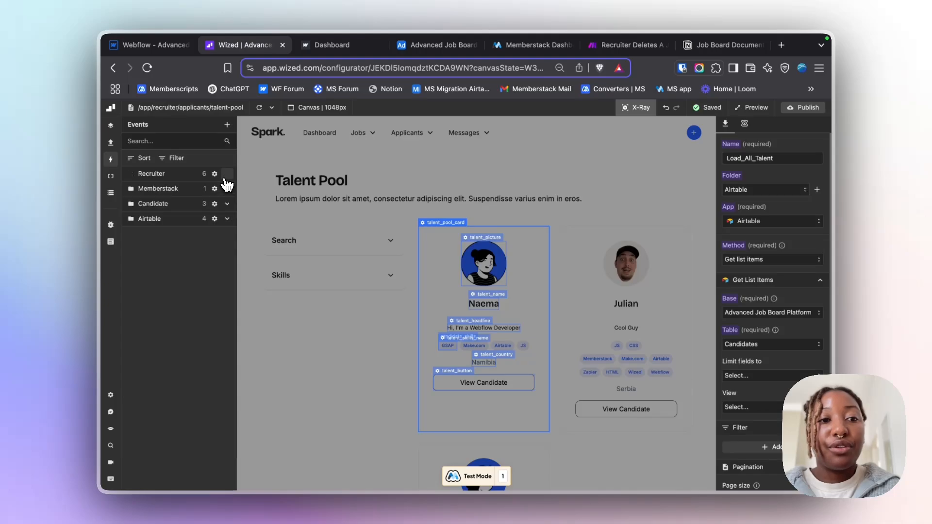
left_click(227, 219)
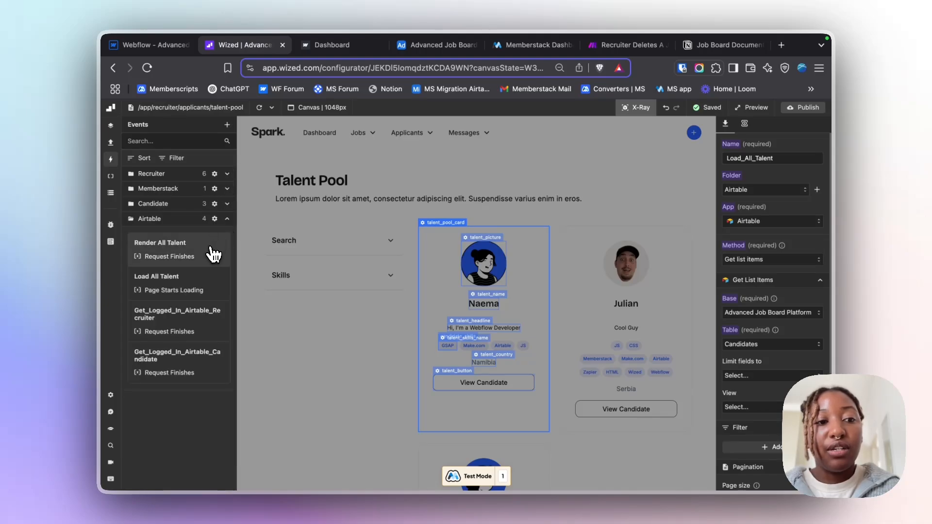
left_click(209, 284)
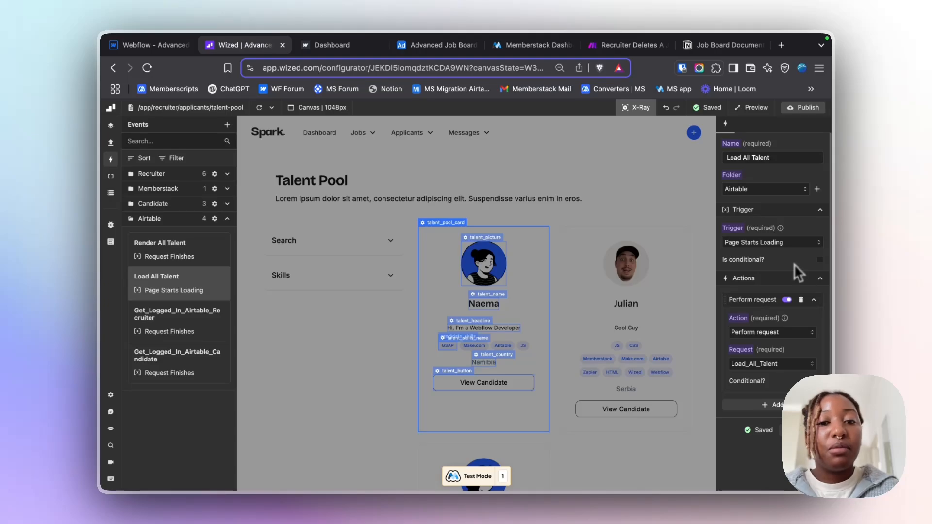
- Select the talent_pool_card element on the canvas and open its Render if visibility function
left_click(638, 113)
left_click(638, 112)
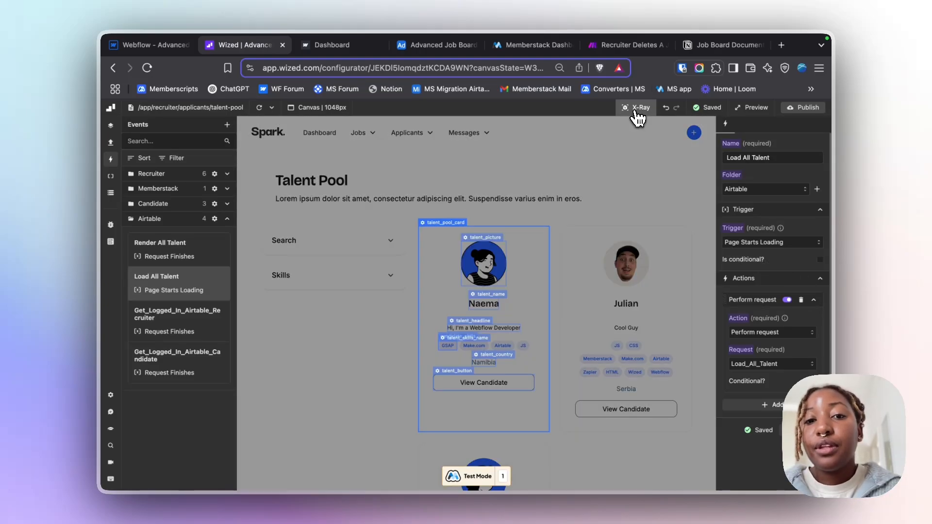
left_click(456, 230)
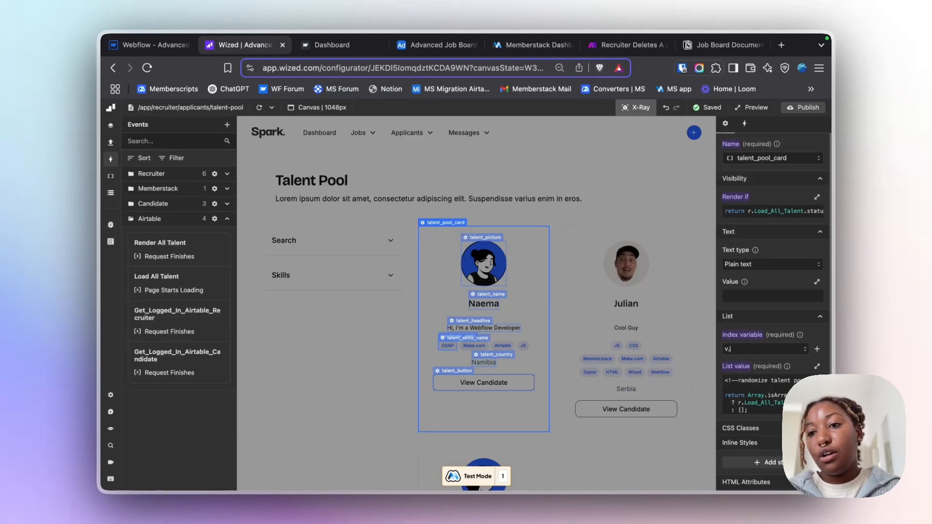
left_click(745, 212)
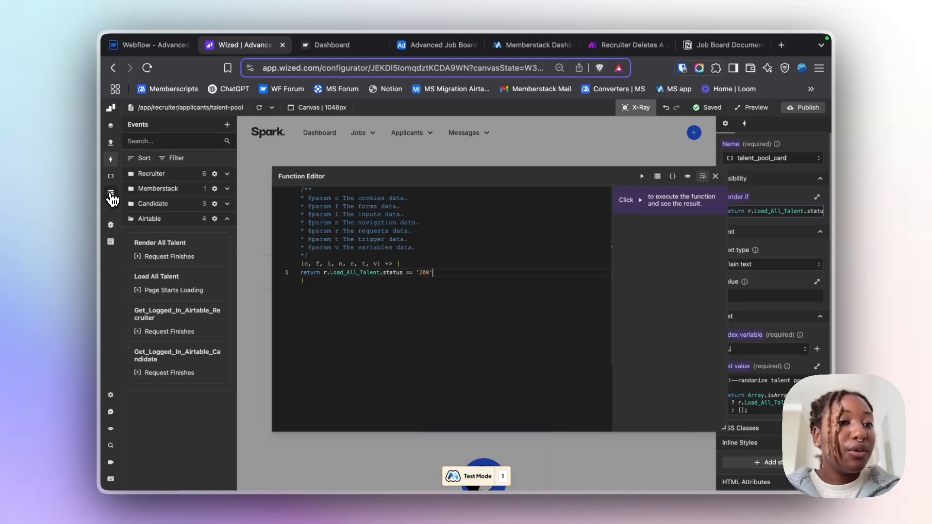
- Check the Load_All_Talent status value in the Data Store against the Render if function, and close the function editor
left_click(111, 193)
scroll(220, 286, "down", 5)
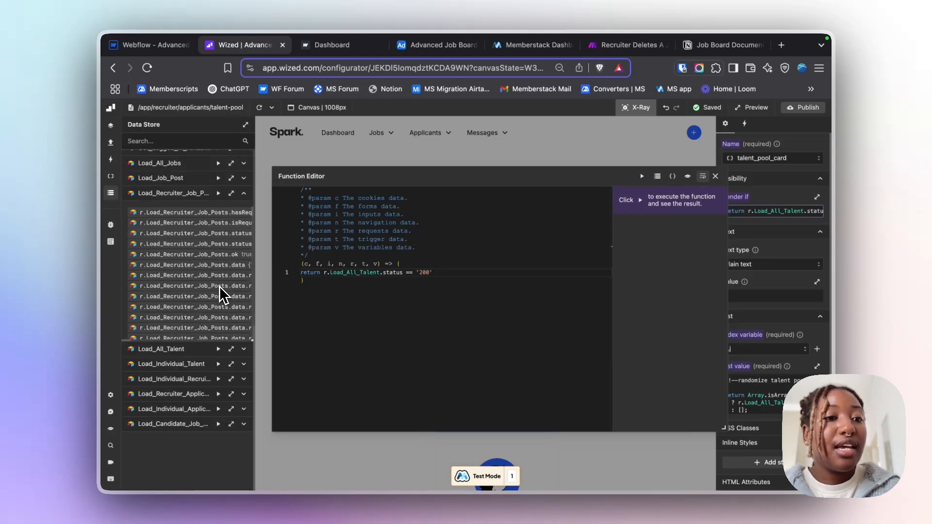
left_click(243, 214)
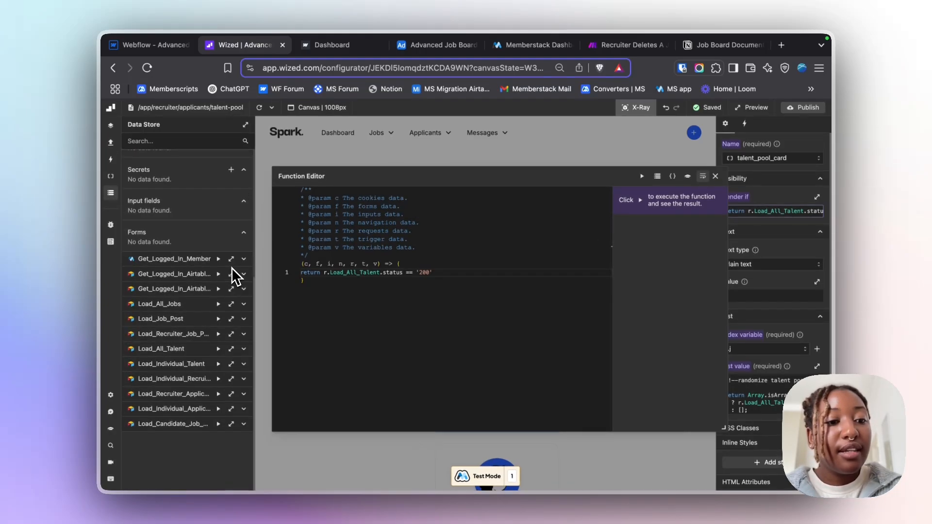
left_click(244, 350)
scroll(243, 357, "down", 3)
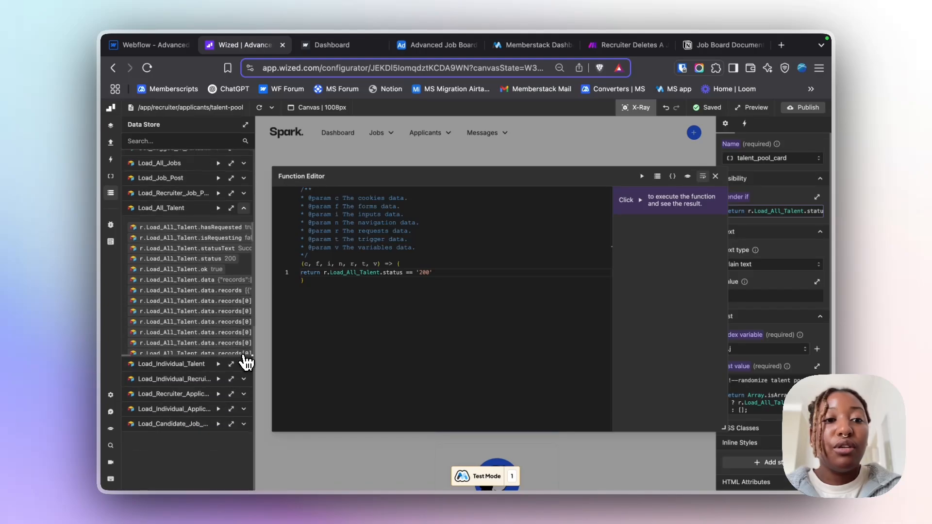
left_click(715, 176)
- Review the card's index variable options and the List value function that randomizes the talent pool cards
scroll(785, 271, "down", 5)
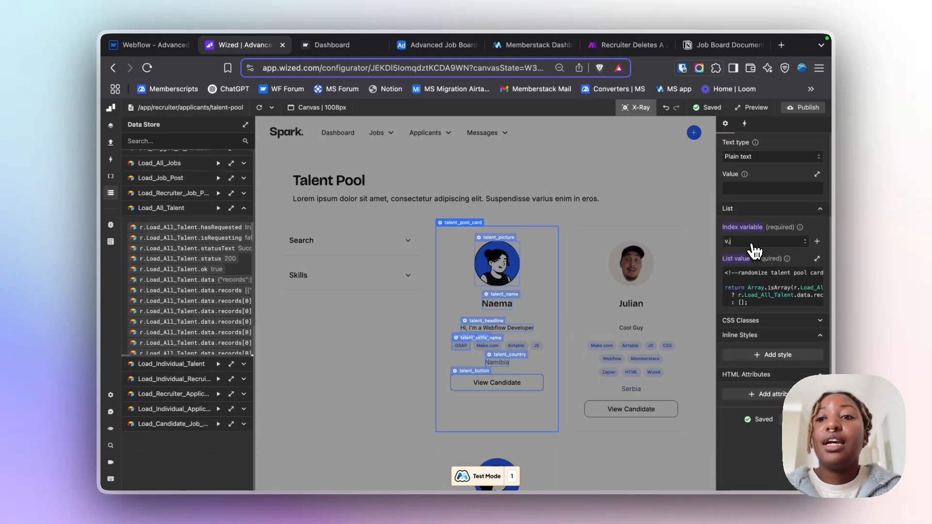
left_click(754, 248)
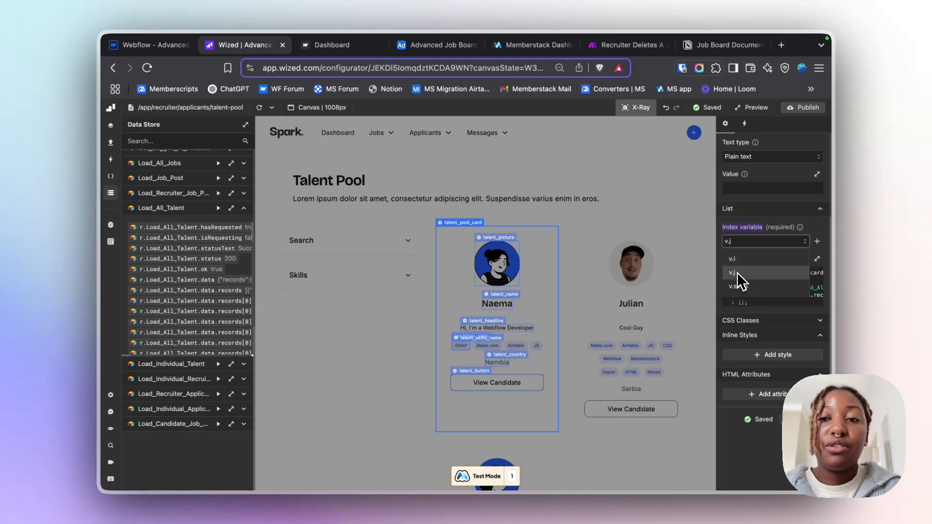
left_click(773, 237)
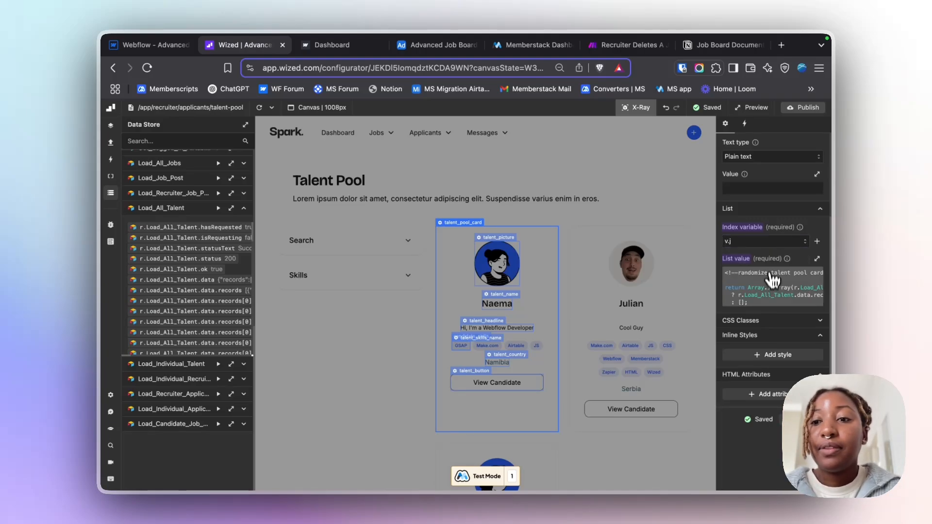
left_click(771, 289)
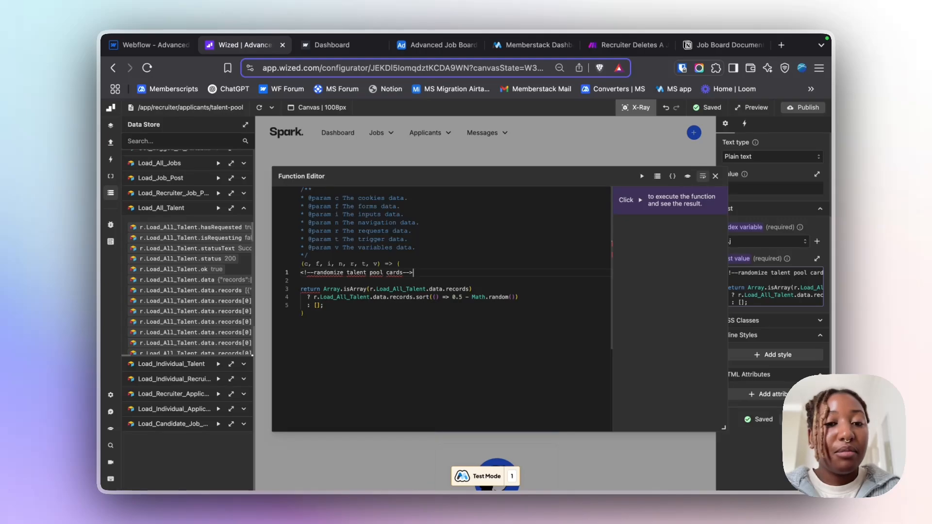
left_click(400, 291)
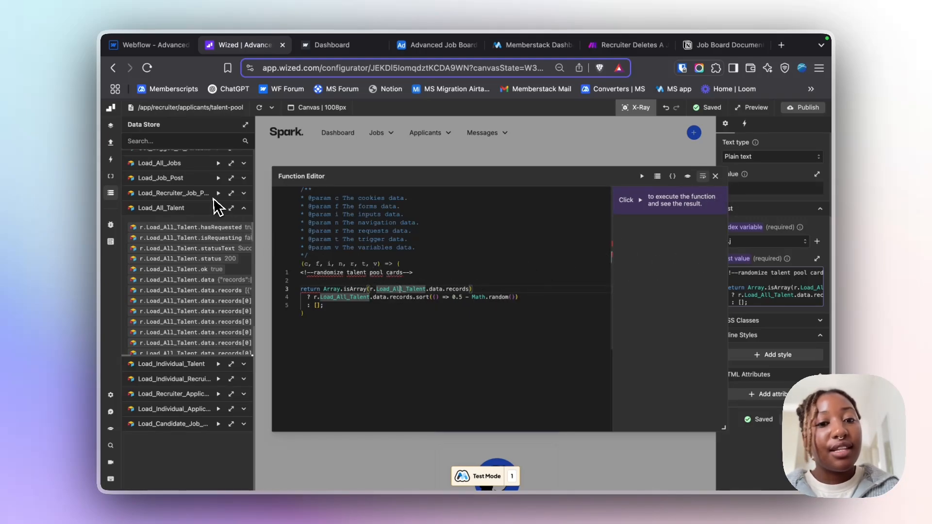
left_click(716, 176)
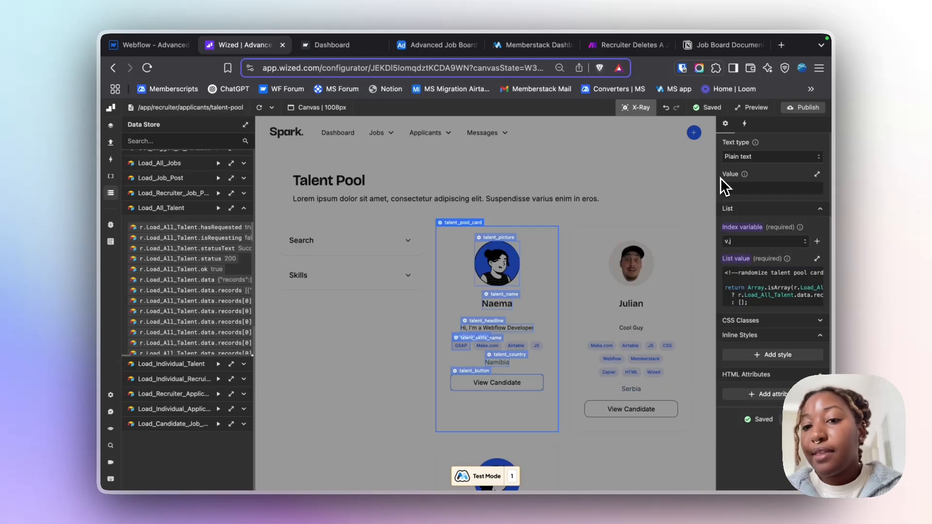
- Select the talent_picture element and open the function behind its src HTML attribute
left_click(500, 248)
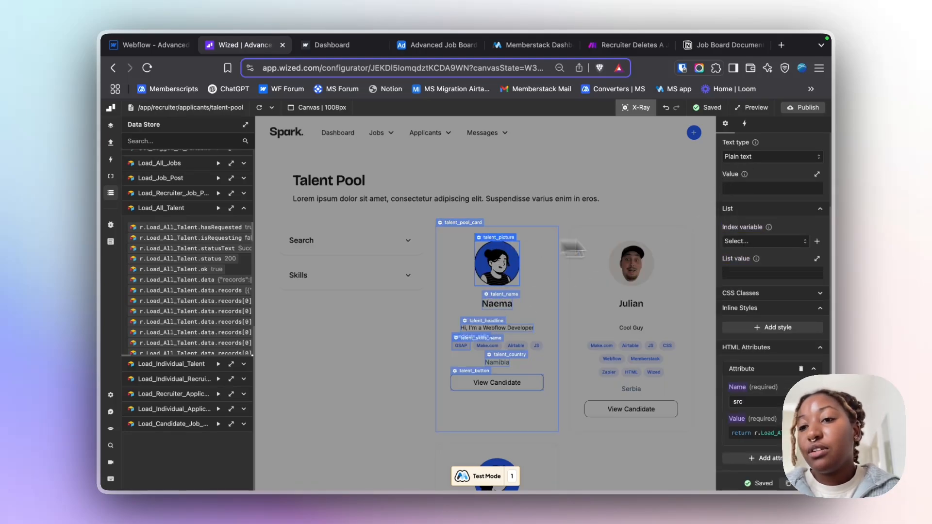
scroll(753, 269, "up", 2)
scroll(771, 287, "down", 4)
scroll(770, 288, "down", 1)
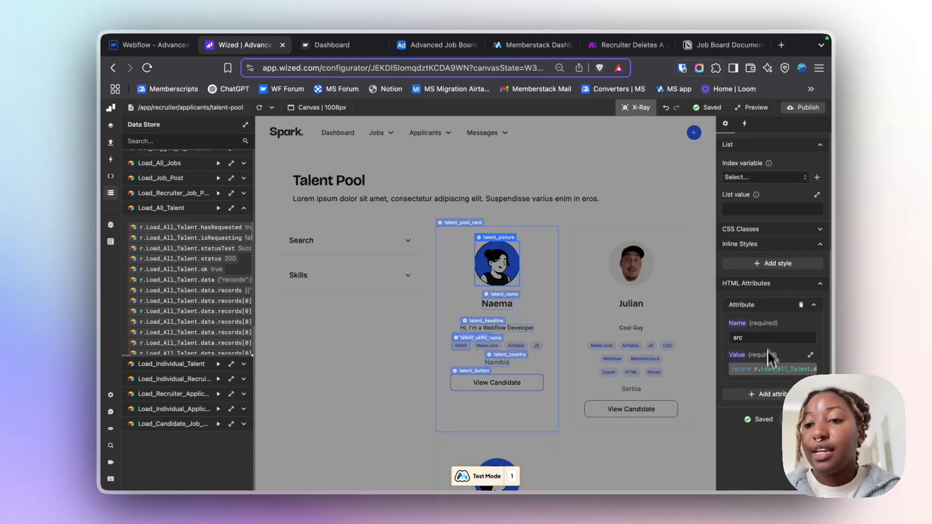
left_click(754, 370)
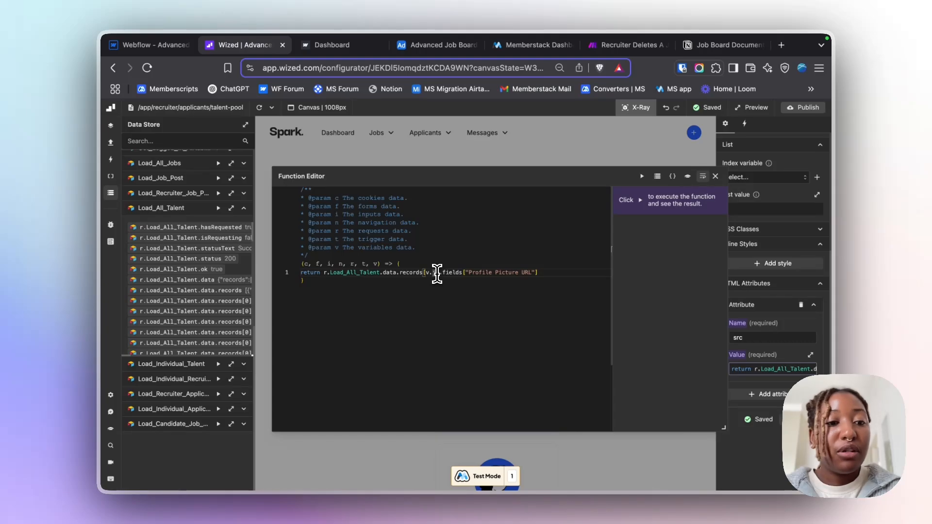
- Compare the src function's "Profile Picture URL" field with the Load_All_Talent record fields in the Data Store, and close the editor
scroll(228, 286, "down", 2)
scroll(228, 287, "right", 4)
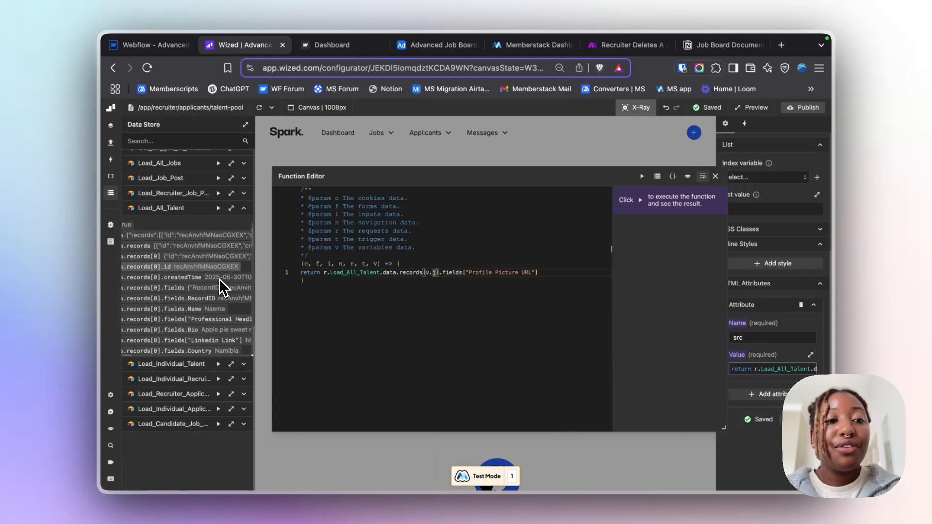
scroll(220, 278, "down", 2)
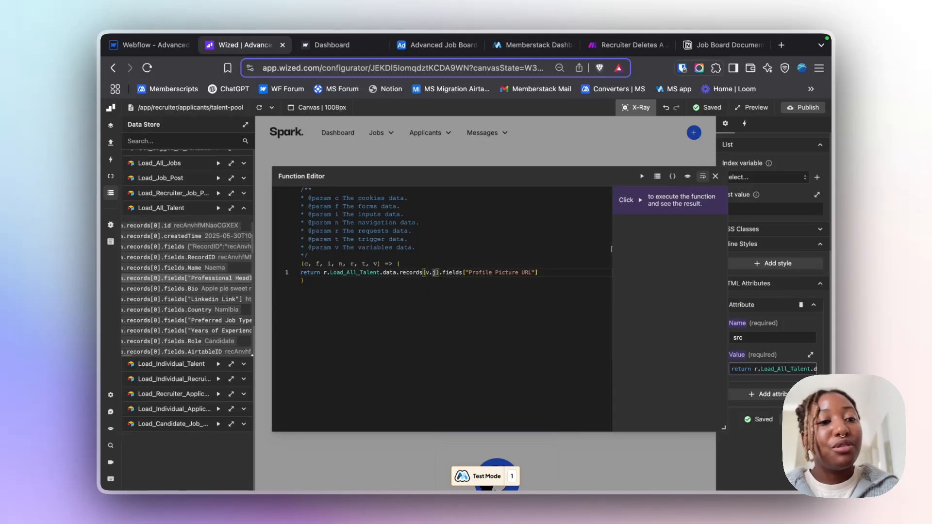
left_click(487, 274)
scroll(209, 286, "down", 3)
scroll(209, 286, "right", 1)
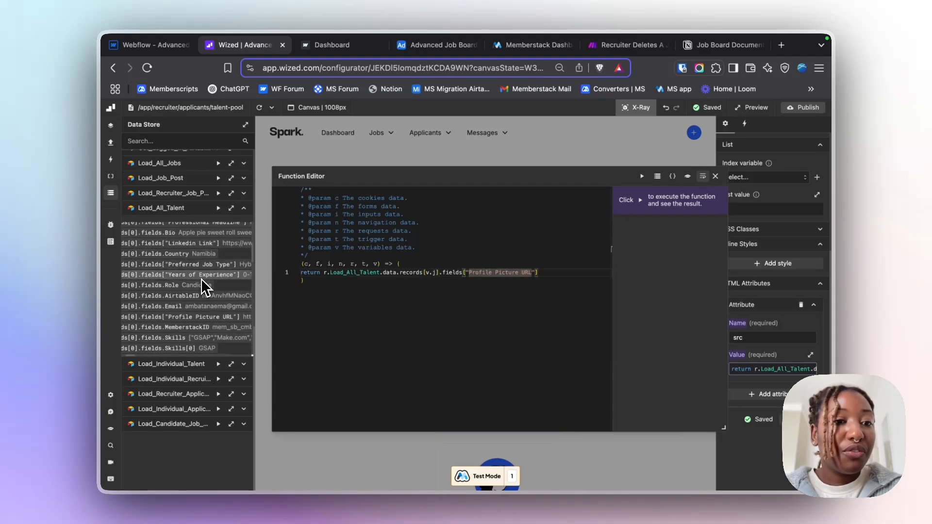
left_click(715, 176)
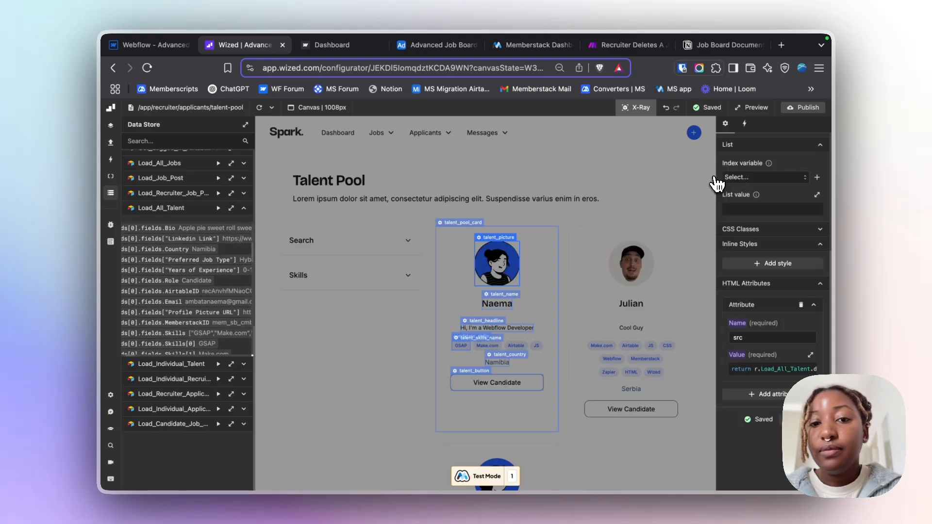
- Check the talent_name and talent_country elements, viewing the function behind the country's text value
left_click(500, 295)
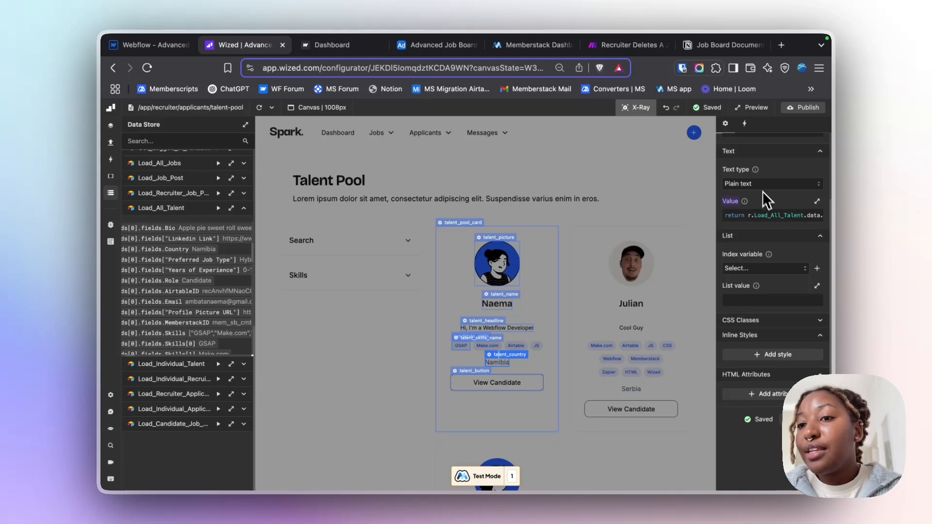
left_click(773, 215)
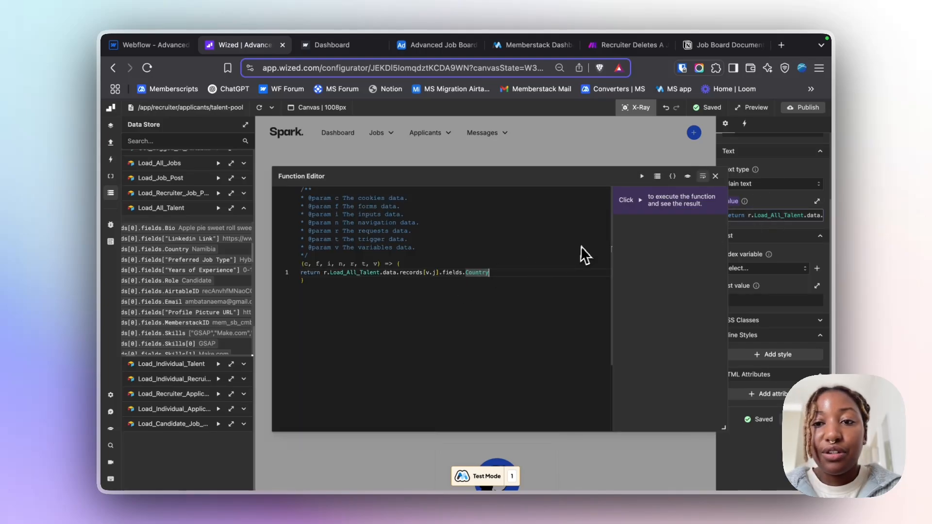
left_click(715, 176)
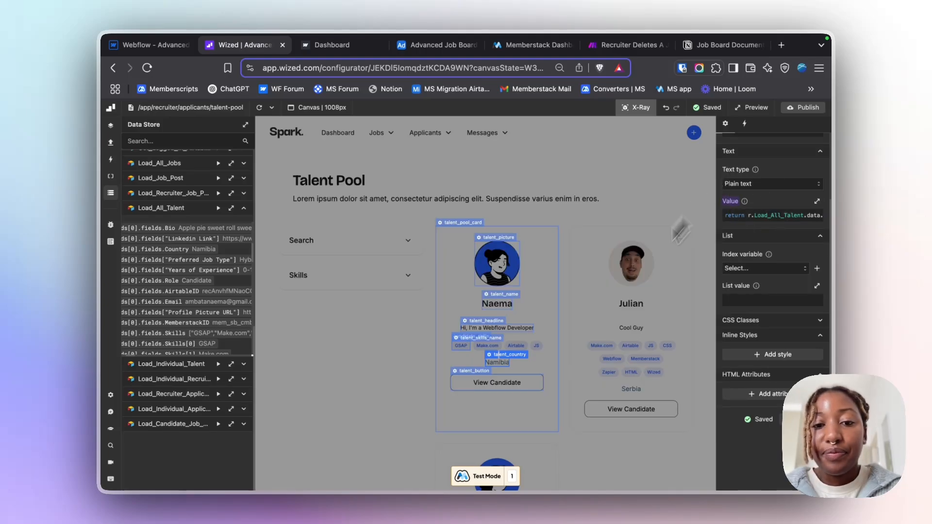
- Select the talent_button element and examine its URL parameter and href attribute
left_click(467, 377)
scroll(797, 343, "down", 3)
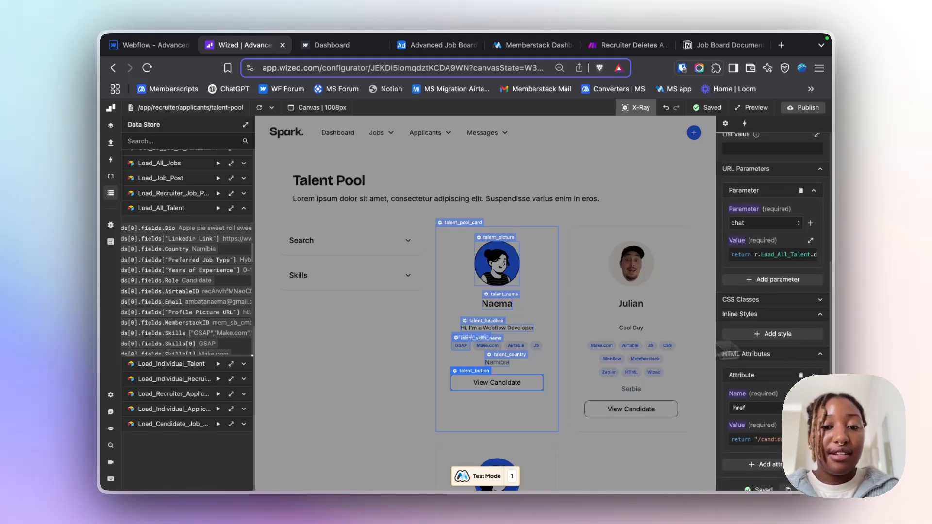
- Select the candidate_skills element, check the first candidate's Skills field in the Airtable Candidates table, and return to Wized
left_click(488, 346)
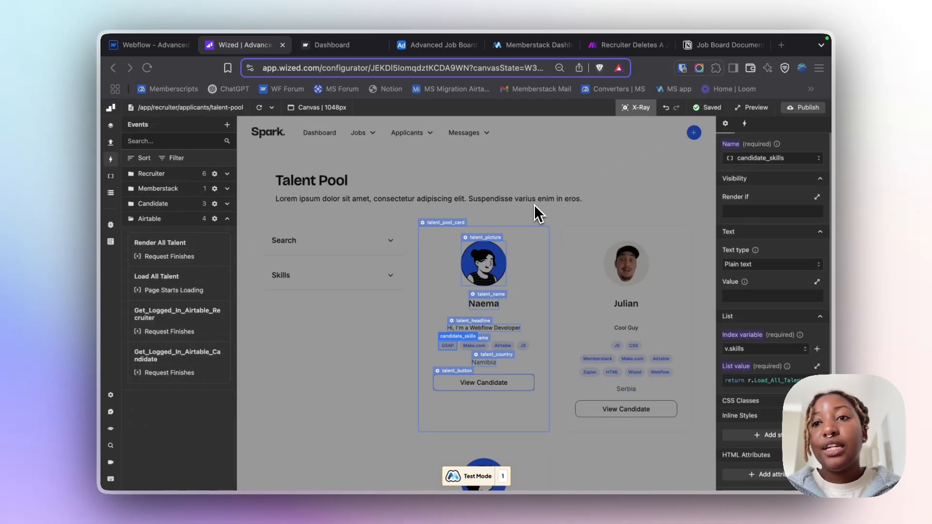
left_click(418, 50)
left_click(289, 221)
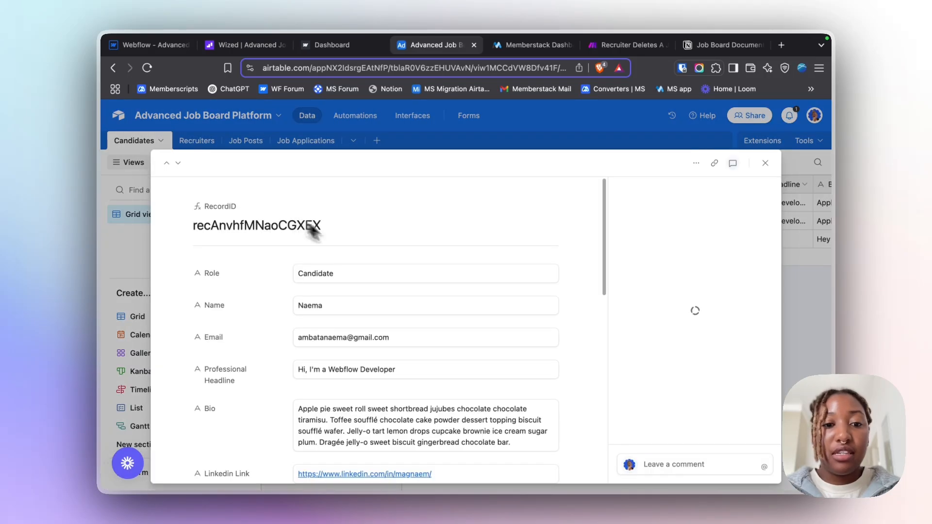
scroll(418, 287, "down", 10)
scroll(418, 287, "up", 4)
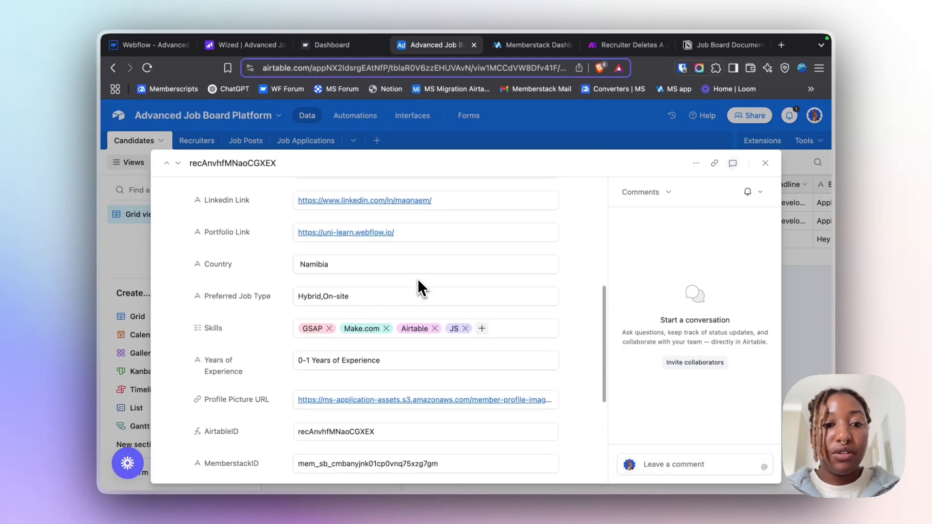
scroll(418, 280, "up", 1)
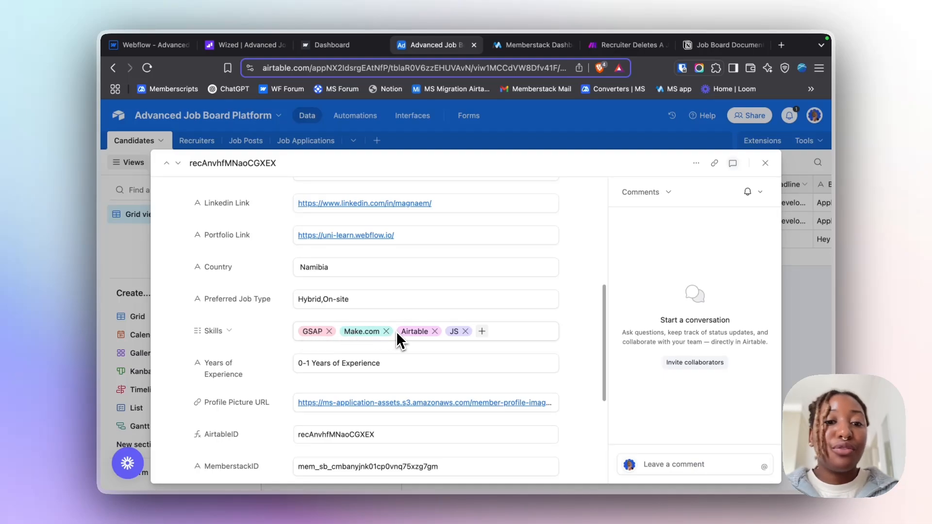
left_click(245, 46)
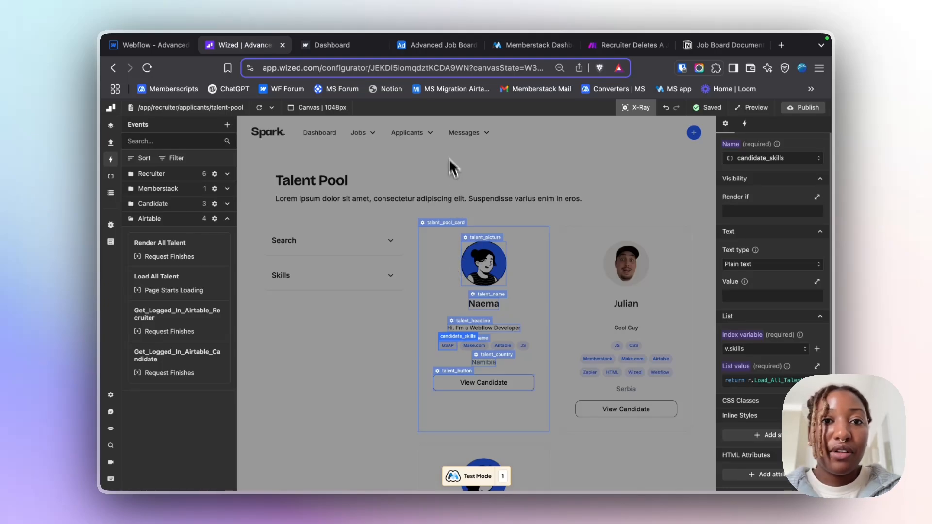
left_click(421, 45)
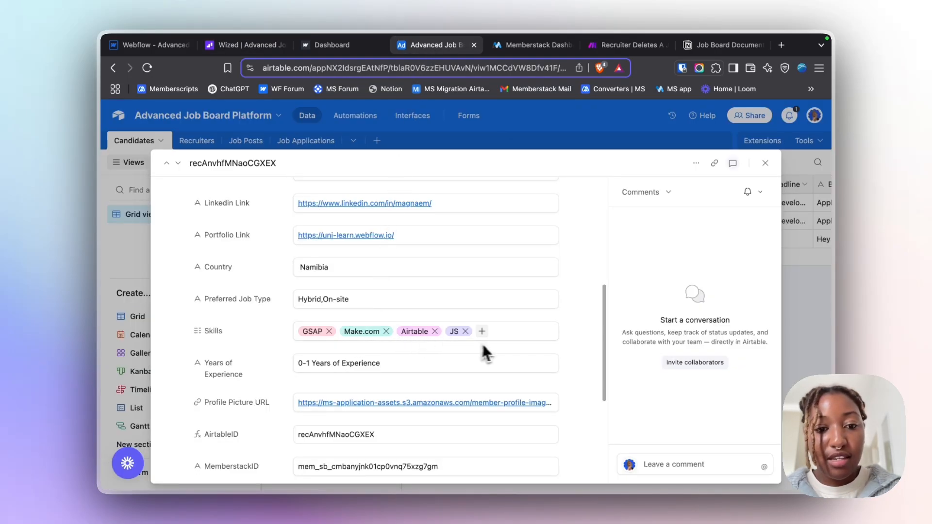
left_click(233, 45)
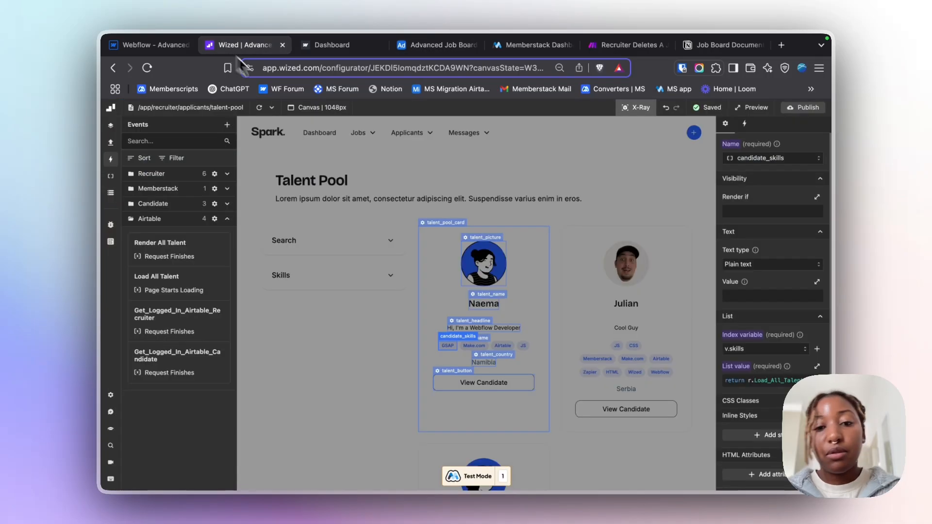
- Examine and execute the function behind the candidate_skills list value, comparing it with Load_All_Talent in the Data Store, and close the editor
scroll(773, 340, "down", 3)
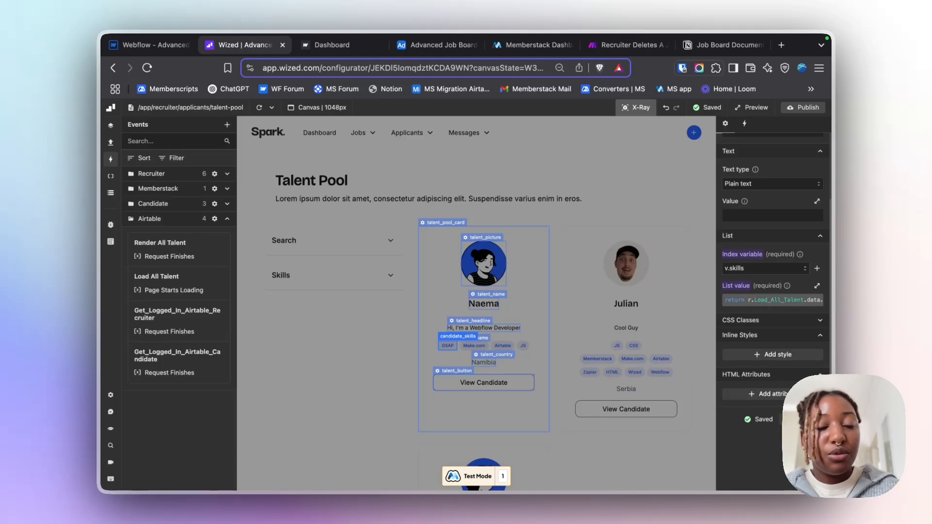
left_click(772, 300)
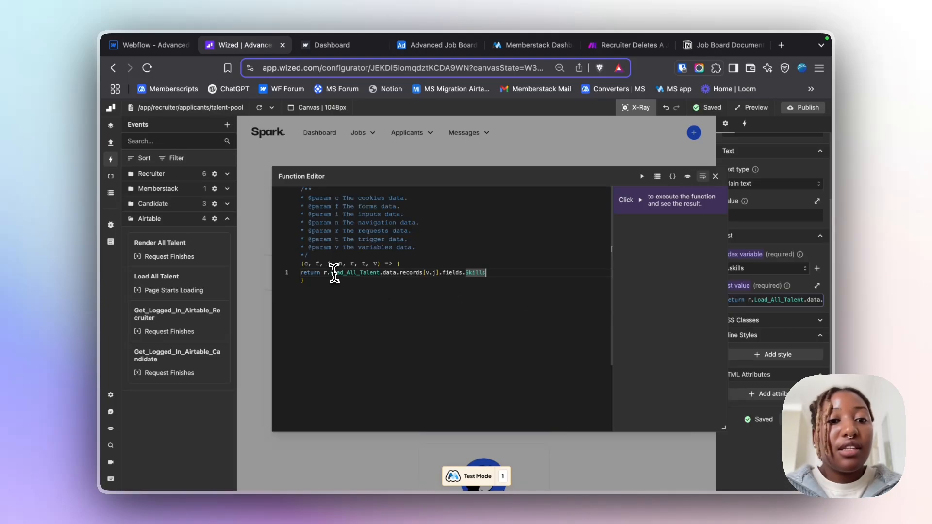
left_click(332, 272)
left_click(110, 193)
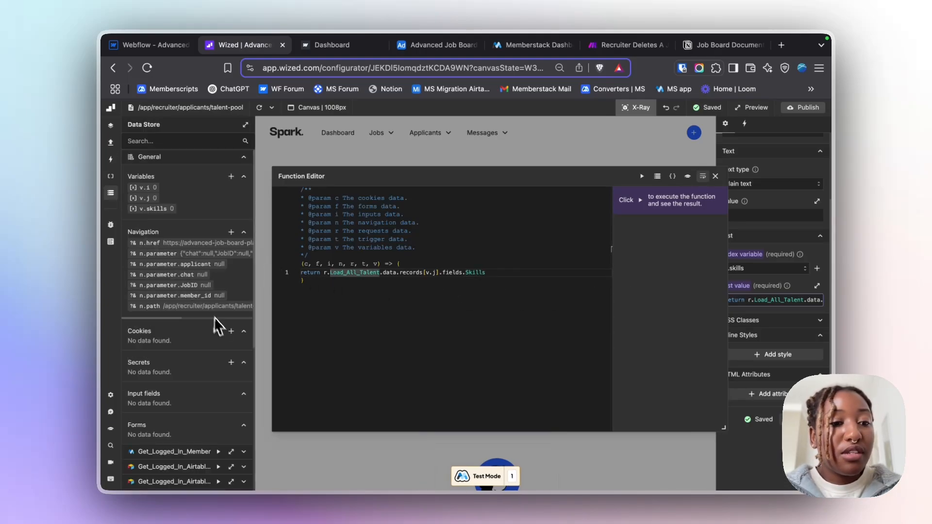
scroll(218, 327, "down", 5)
scroll(221, 326, "down", 3)
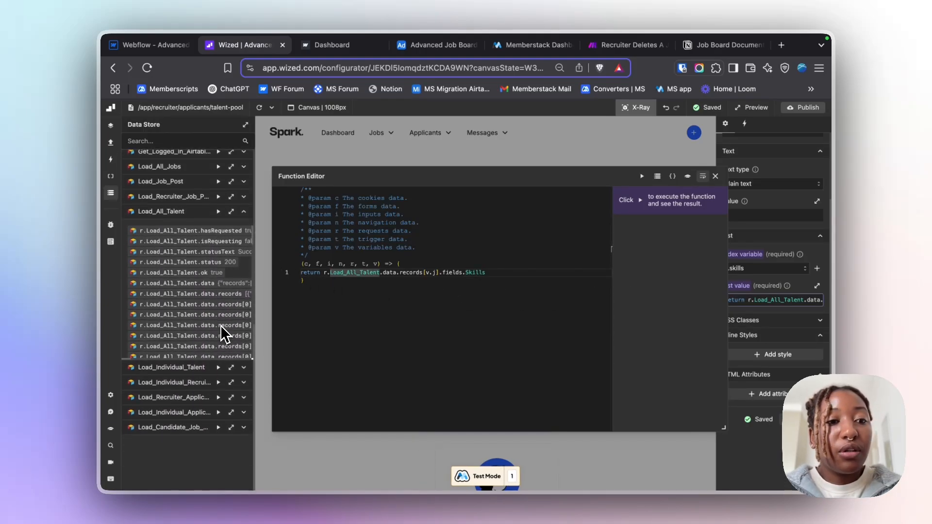
left_click(437, 273)
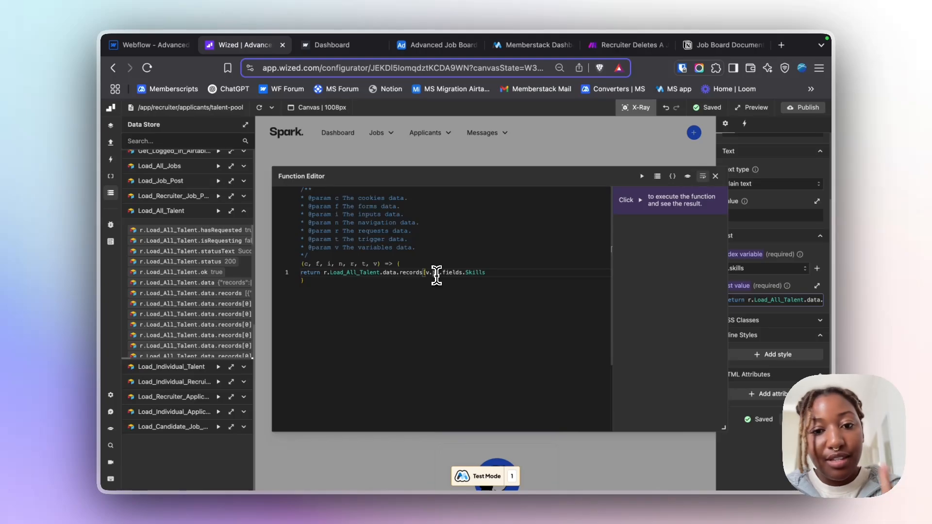
left_click(641, 176)
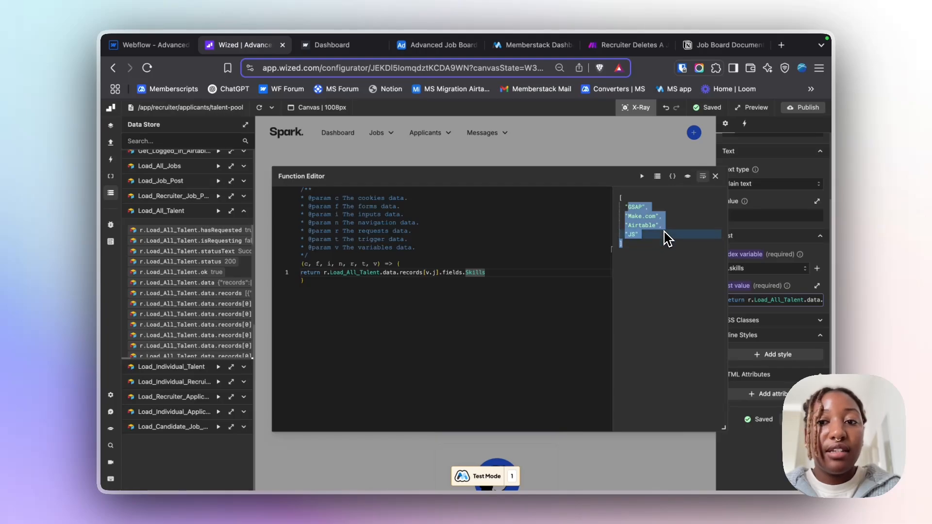
left_click(715, 176)
- Select the talent_skills_name element and execute the function behind its text value
left_click(501, 344)
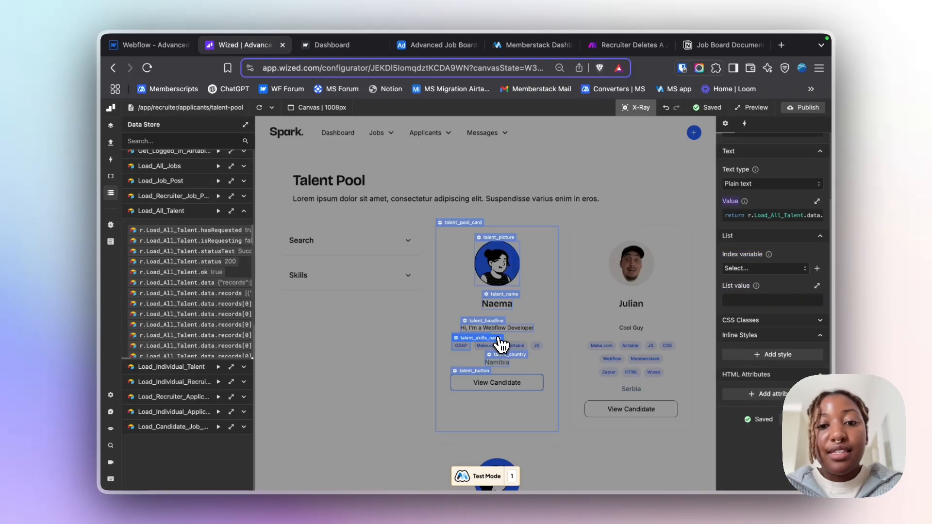
left_click(778, 220)
double_click(361, 273)
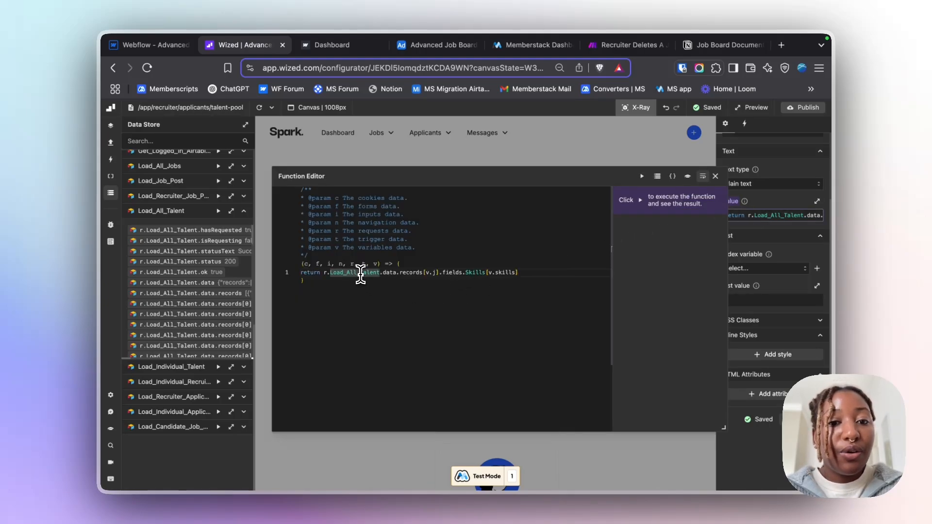
left_click_drag(437, 273, 429, 273)
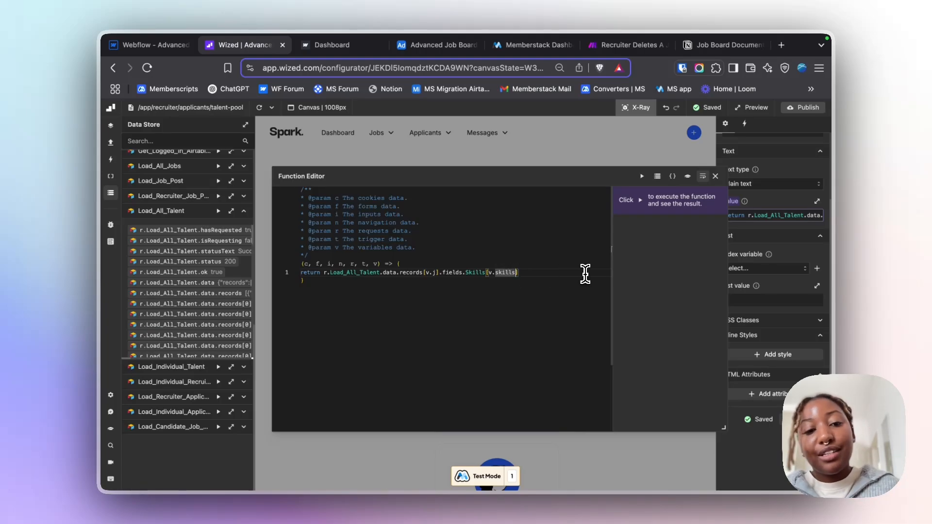
left_click(642, 177)
left_click(631, 197)
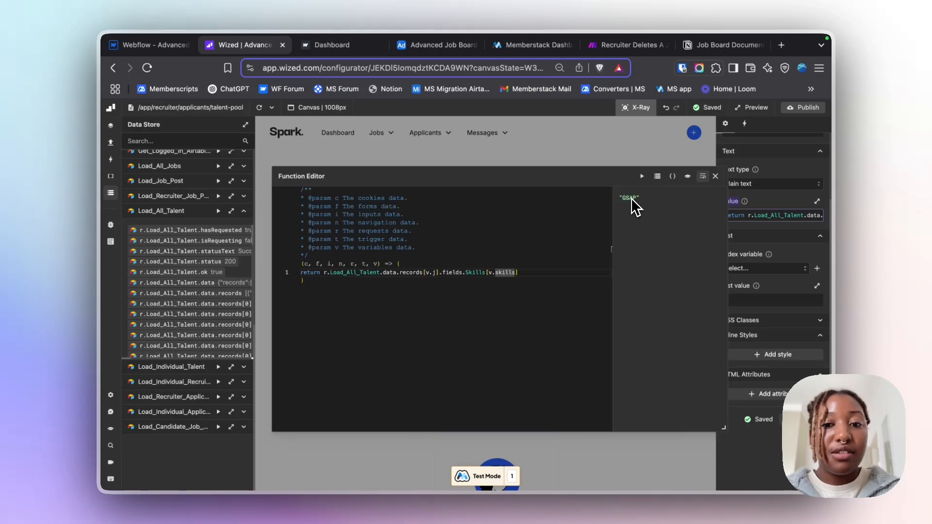
- Remove the [v.skills] index from the end of the talent_skills_name function and execute it
left_click_drag(518, 272, 487, 272)
key("shift+Home")
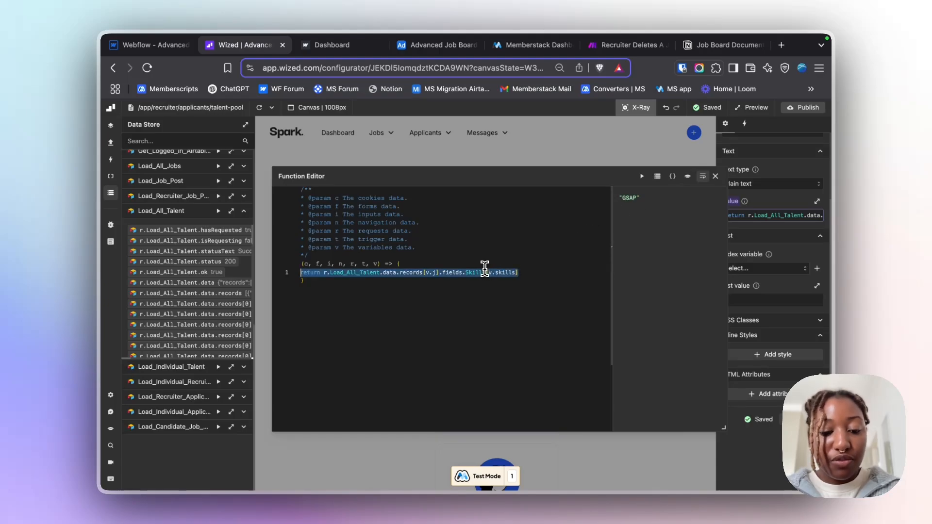
key("End")
key("BackSpace")
key("BackSpace")
key("BackSpace")
key("BackSpace")
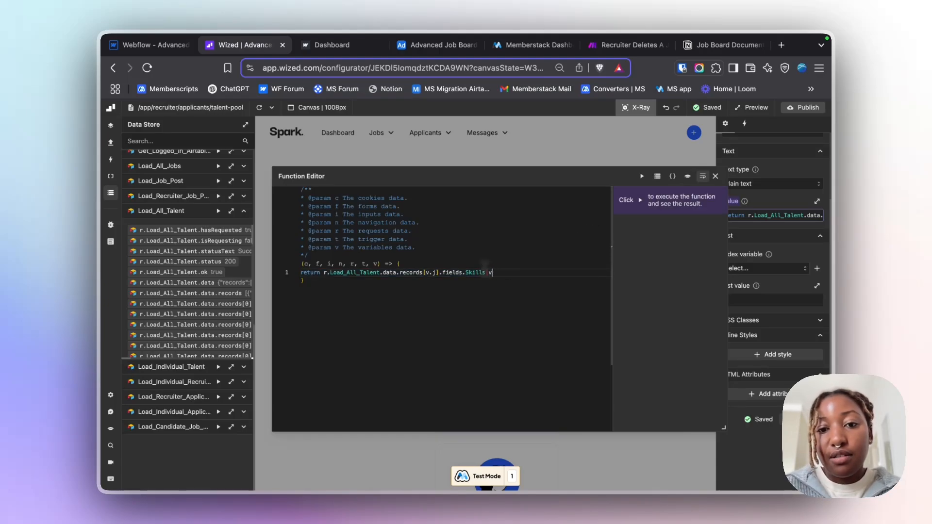
left_click(642, 176)
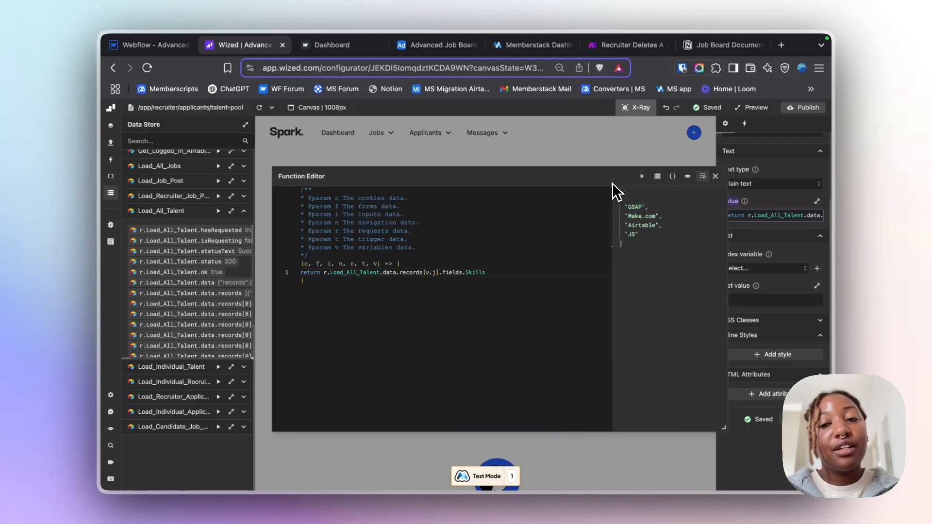
- Restore the [v.skills] index after fields.Skills, execute the function again and close the editor
left_click_drag(621, 184, 485, 173)
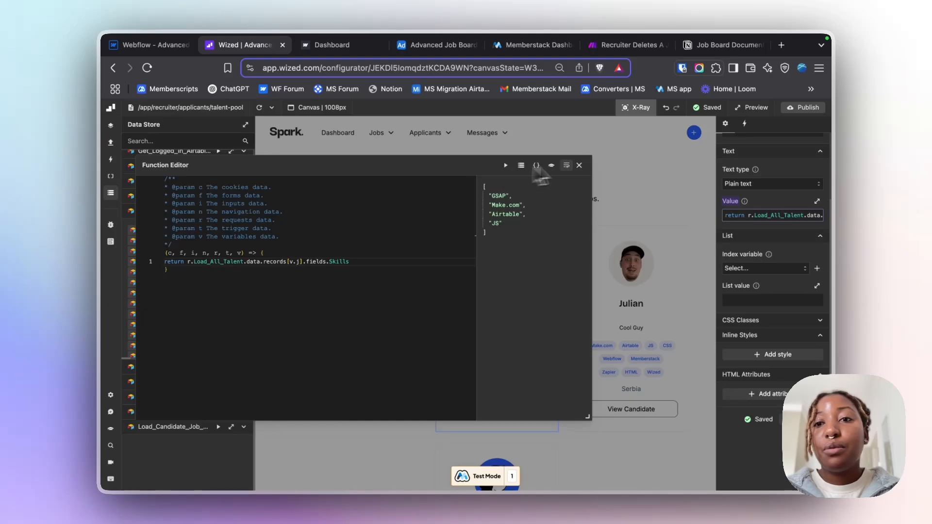
type("[v.skills")
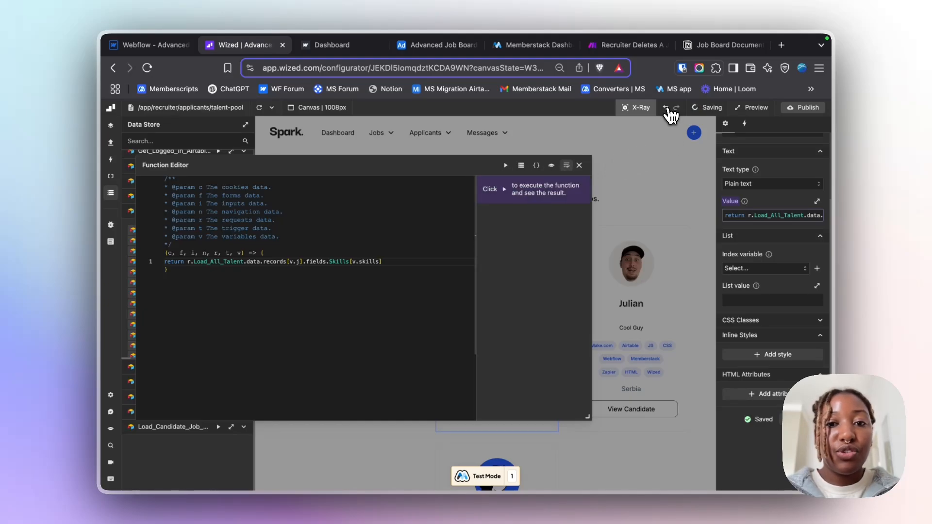
left_click(506, 166)
left_click(579, 166)
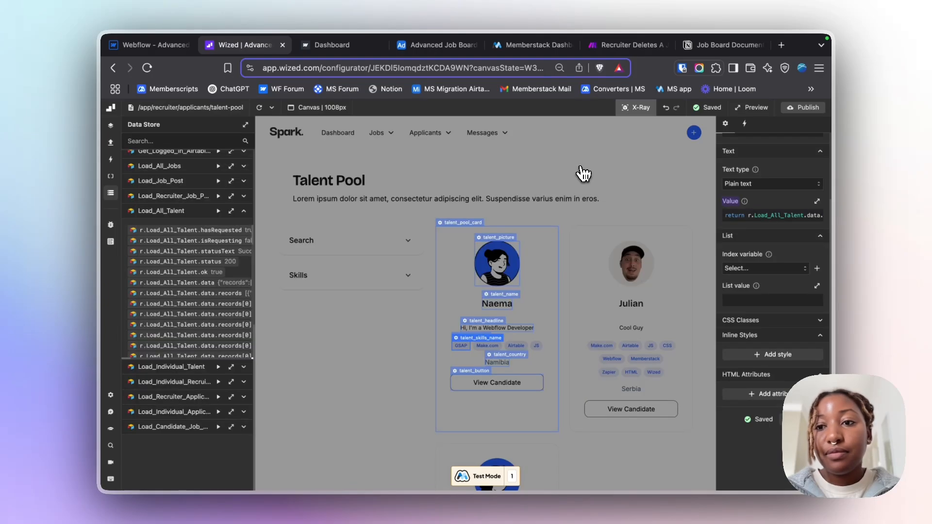
- Look over the candidate cards and select the first card's talent_button element to review its chat URL parameter
scroll(559, 316, "down", 3)
scroll(560, 317, "up", 3)
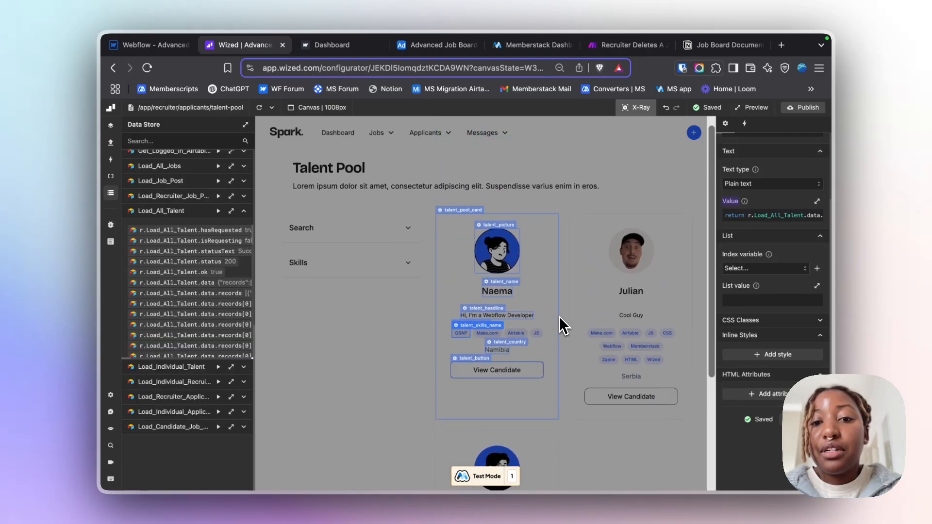
scroll(560, 317, "down", 2)
scroll(559, 317, "down", 1)
left_click(469, 287)
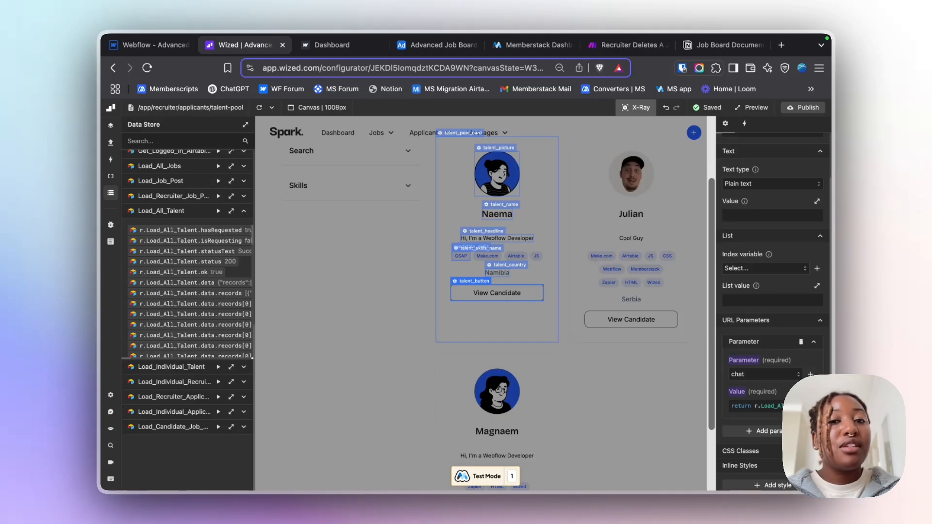
scroll(592, 255, "up", 3)
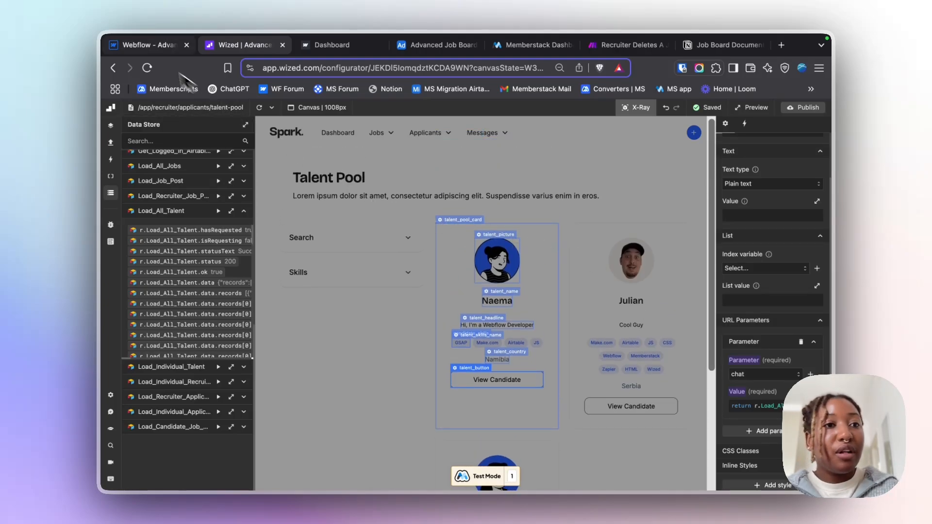
- Switch to Webflow, open the Candidate Profile page and look over its profile card and Browse Portfolio section
left_click(148, 45)
left_click(118, 153)
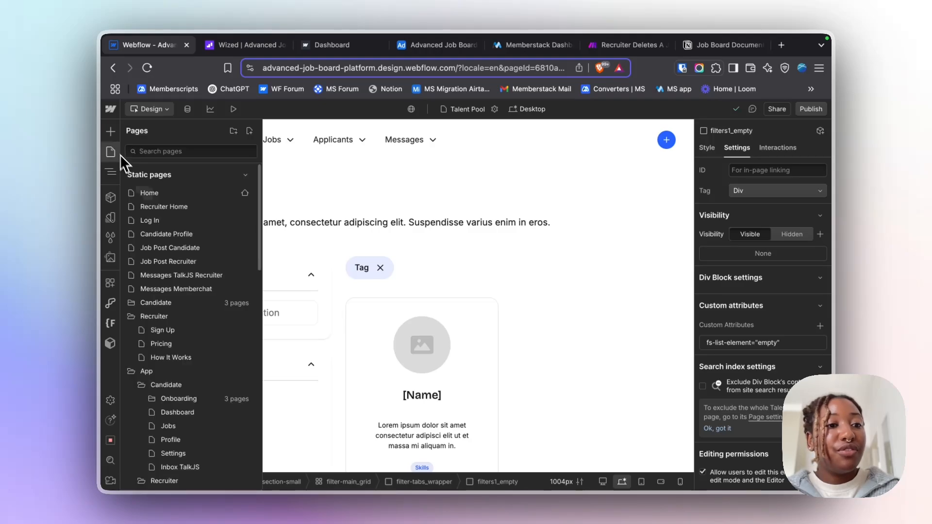
left_click(166, 234)
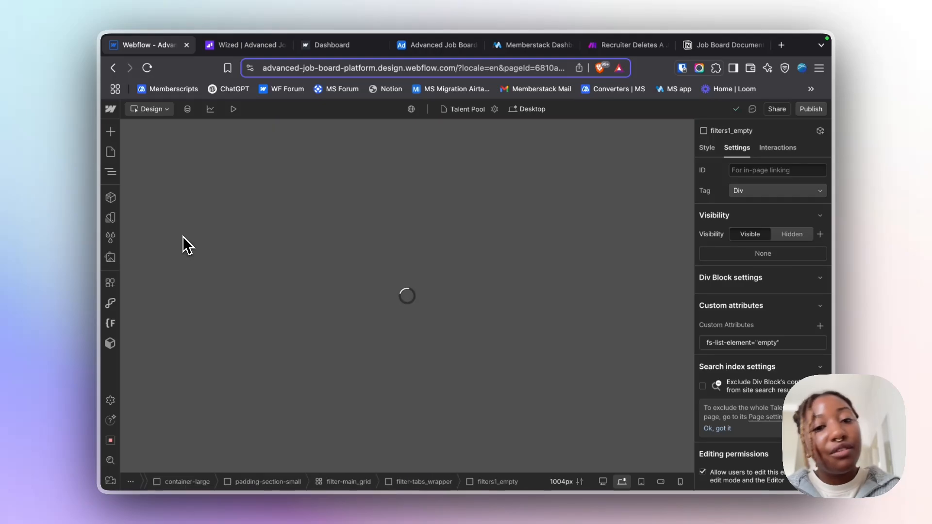
scroll(395, 249, "down", 5)
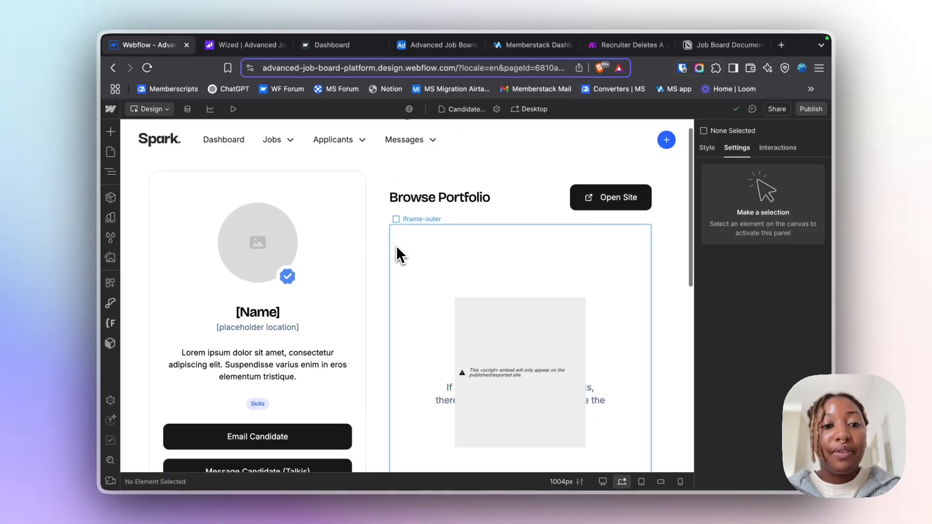
scroll(396, 252, "up", 5)
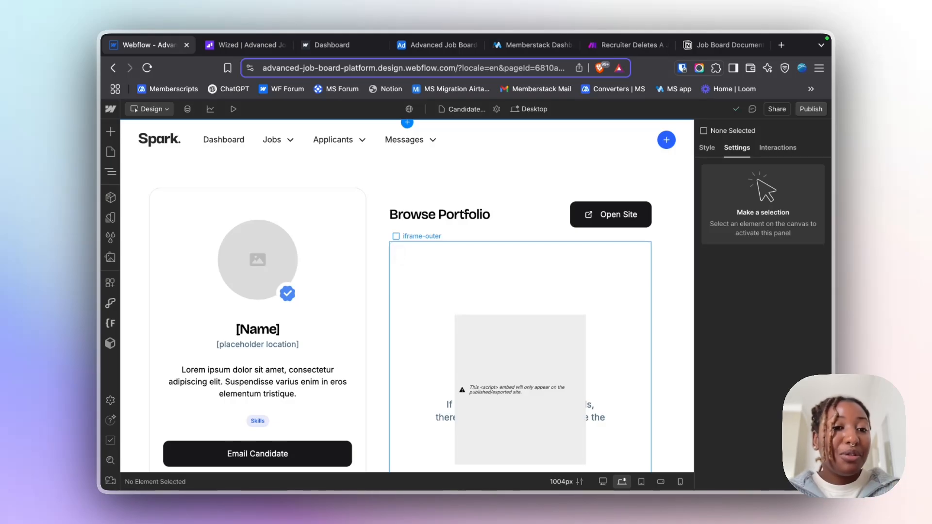
scroll(384, 204, "down", 3)
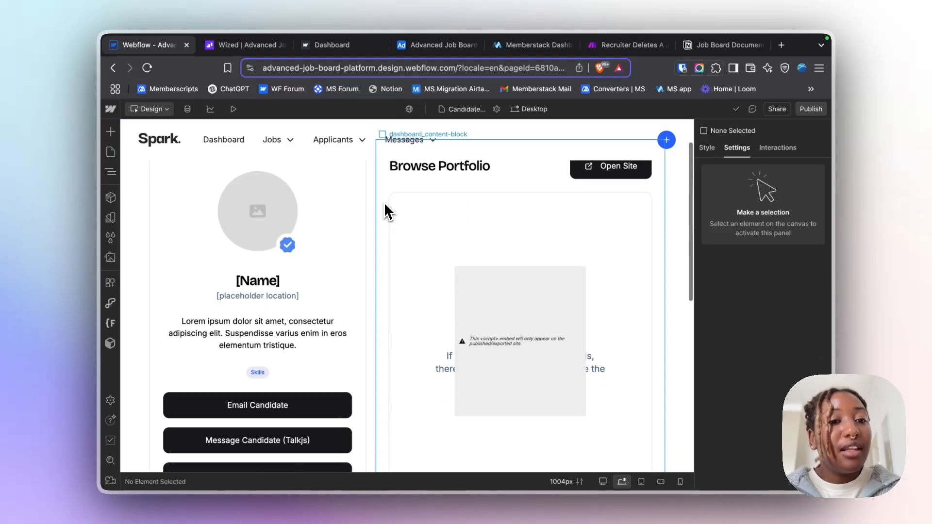
scroll(385, 204, "up", 3)
- Check the wized custom attributes of the profile card's image, name, location, bio paragraph and skills badge
left_click(321, 198)
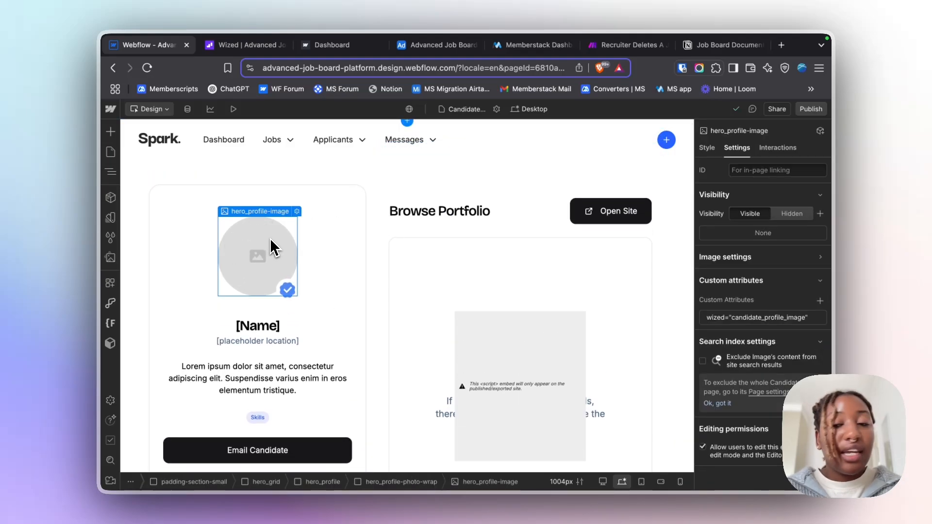
left_click(281, 325)
left_click(281, 341)
left_click(283, 386)
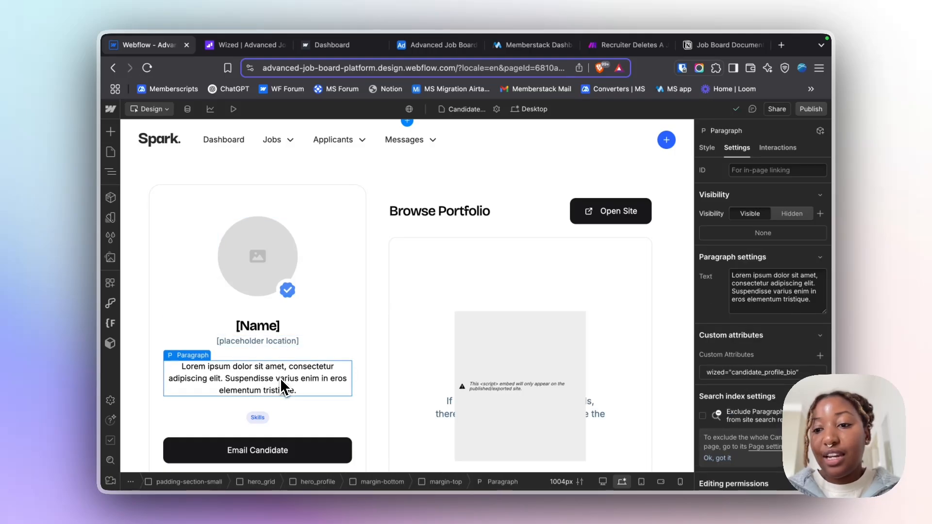
scroll(284, 387, "down", 4)
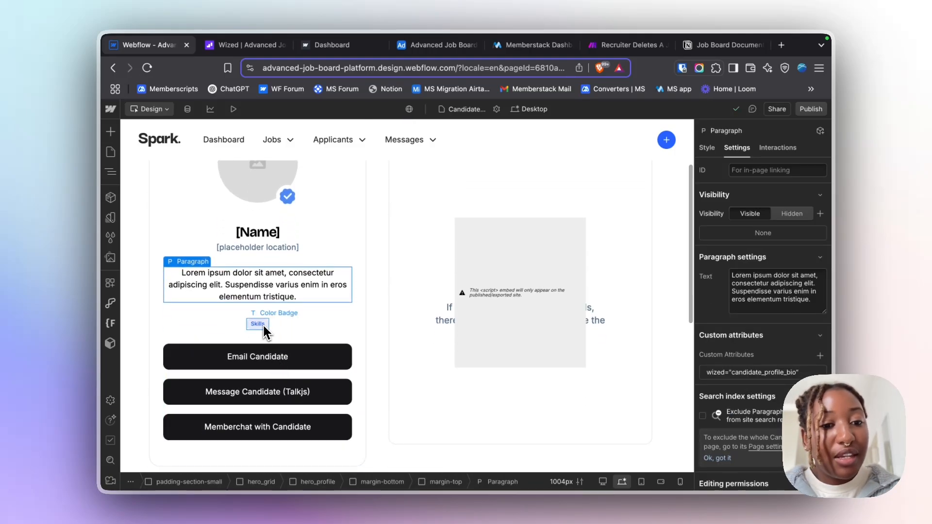
left_click(265, 326)
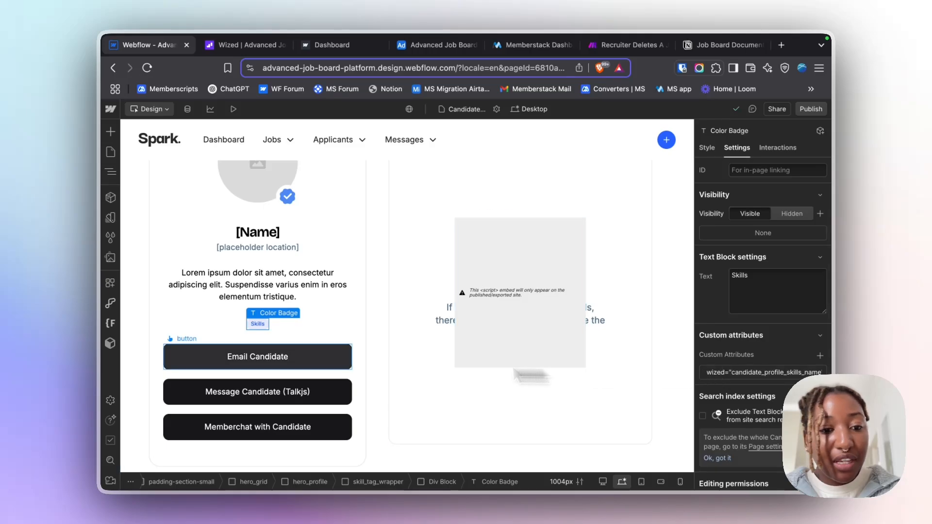
- Check the link settings and custom attributes of the Email Candidate, Message Candidate (Talkjs) and Memberchat with Candidate buttons
left_click(293, 357)
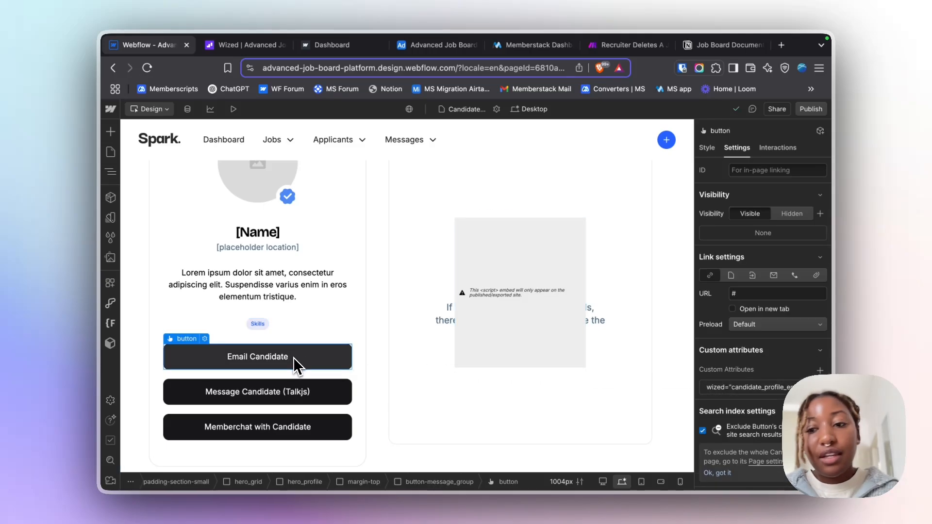
left_click(293, 392)
left_click(310, 428)
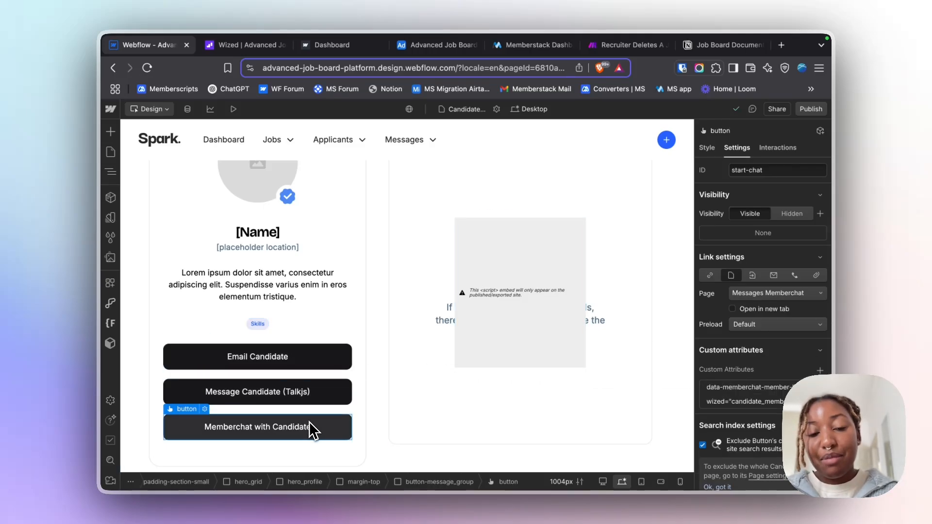
- Open the portfolio-iframe embed's custom code and examine the script that injects the dynamic URL
left_click(491, 363)
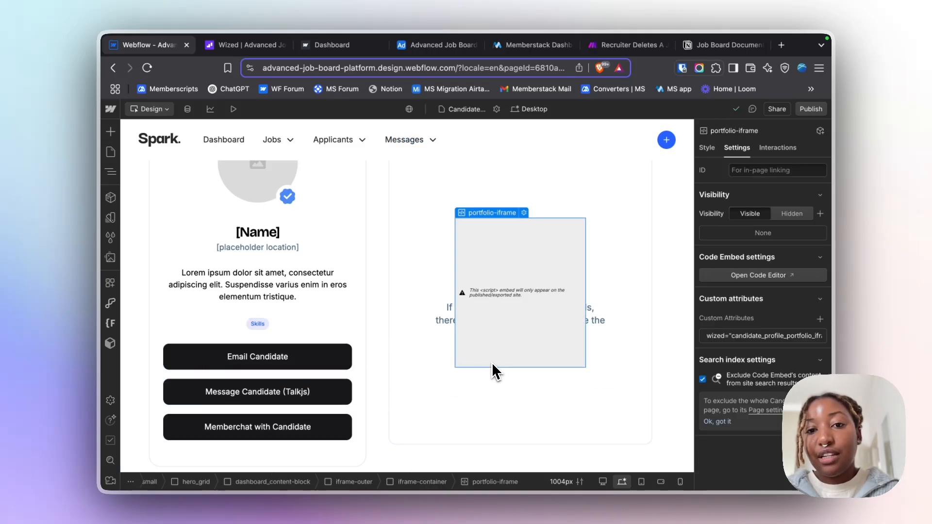
double_click(500, 293)
scroll(500, 293, "up", 10)
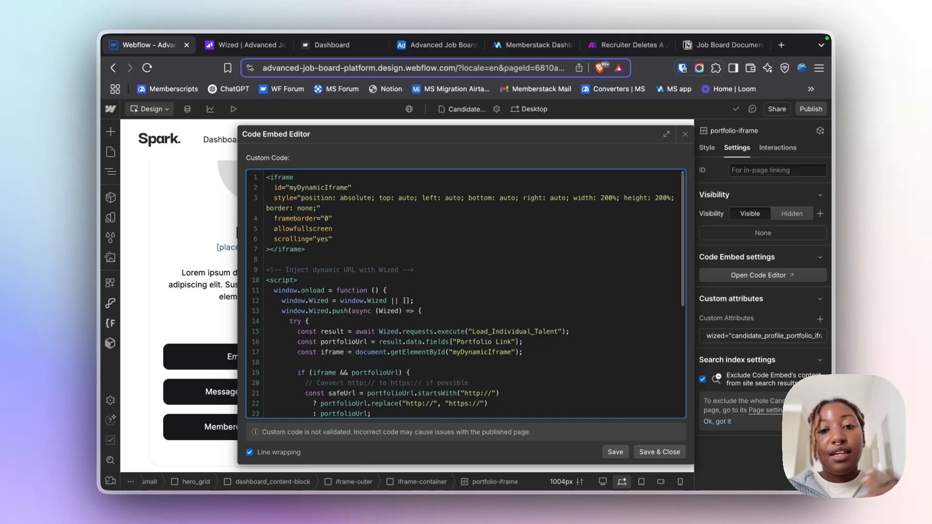
left_click(520, 323)
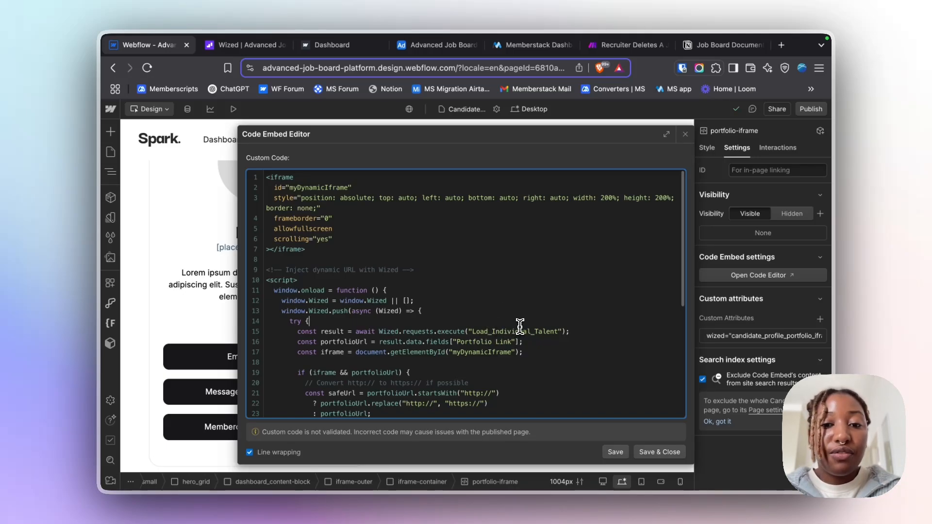
- Switch to Wized and expand the Load_Individual_Talent request in the data store
left_click(241, 47)
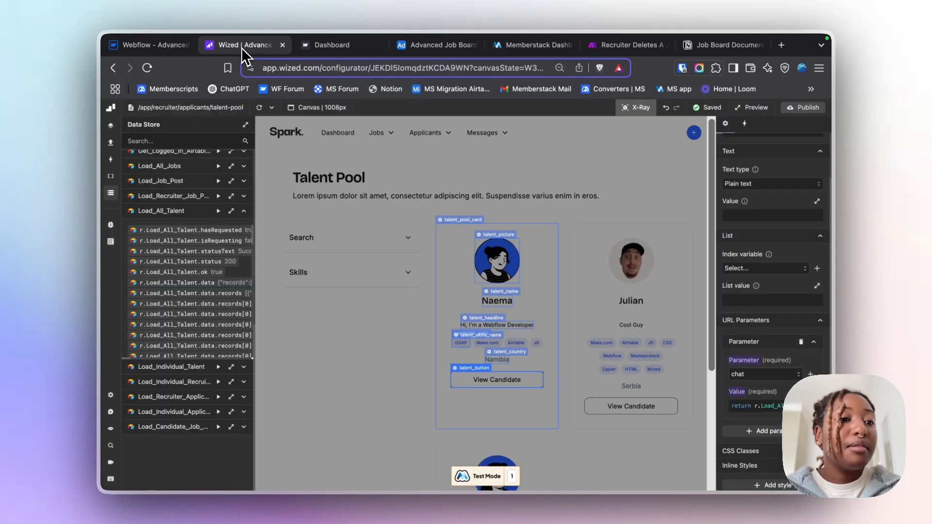
scroll(160, 211, "down", 1)
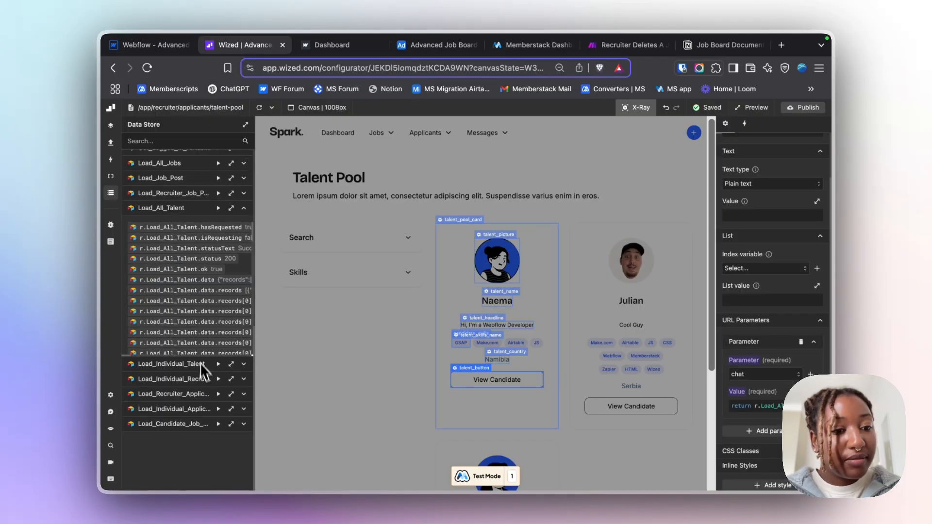
left_click(244, 365)
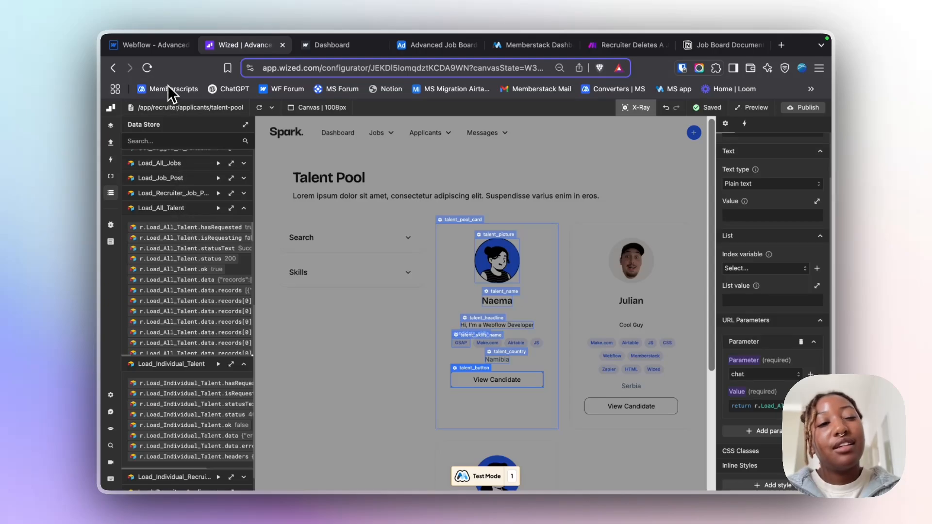
- Return to Webflow, examine the embed's Load_Individual_Talent call, Portfolio Link field and fallback code, and close the code editor
left_click(160, 56)
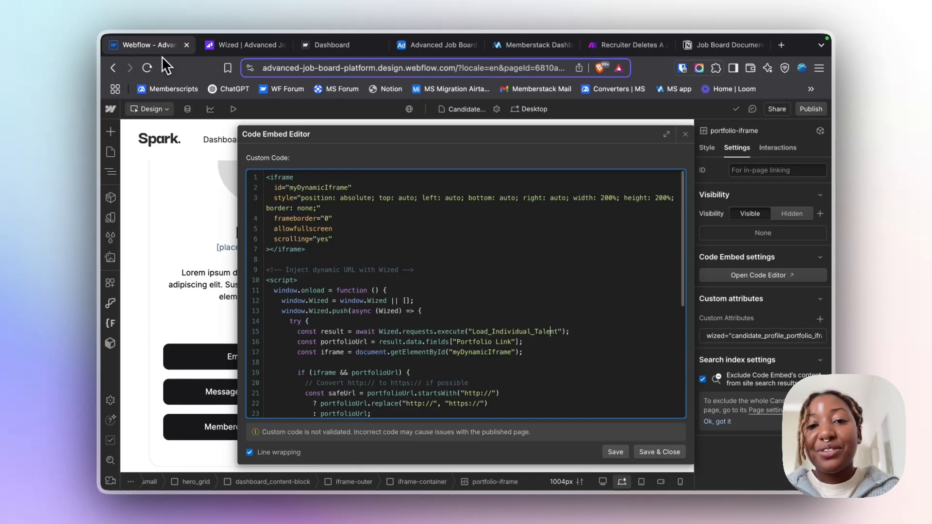
double_click(473, 331)
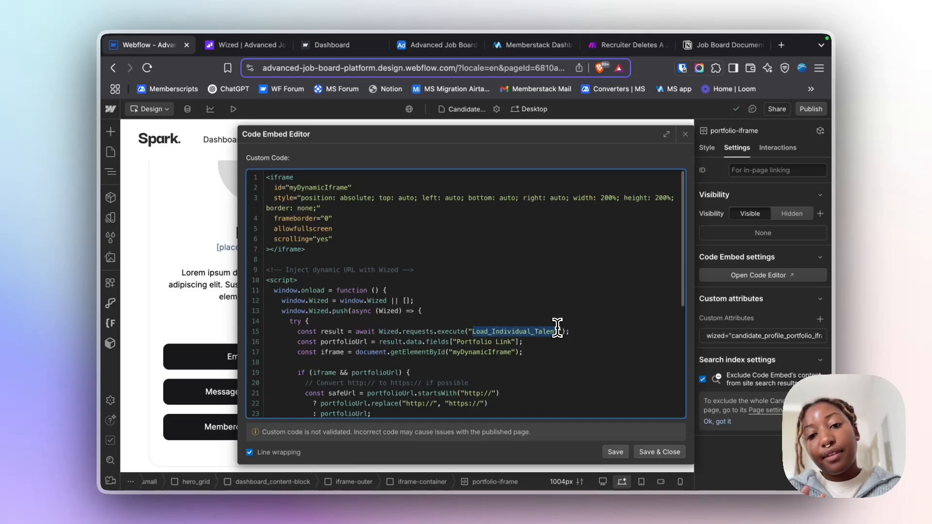
scroll(531, 316, "down", 3)
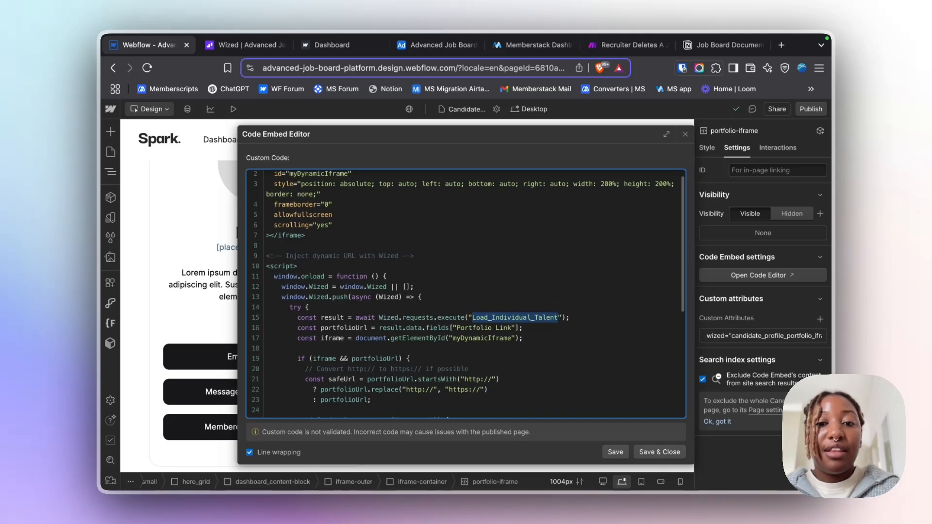
left_click(467, 281)
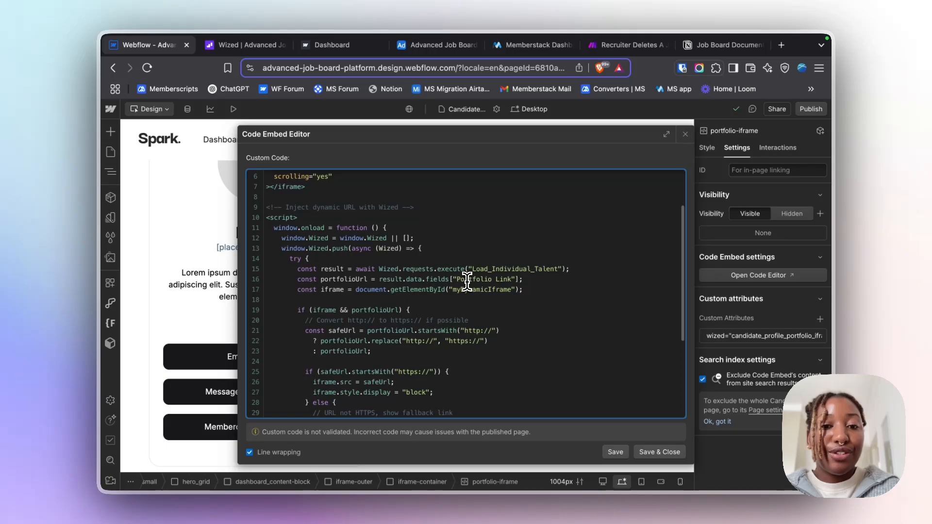
scroll(459, 367, "down", 4)
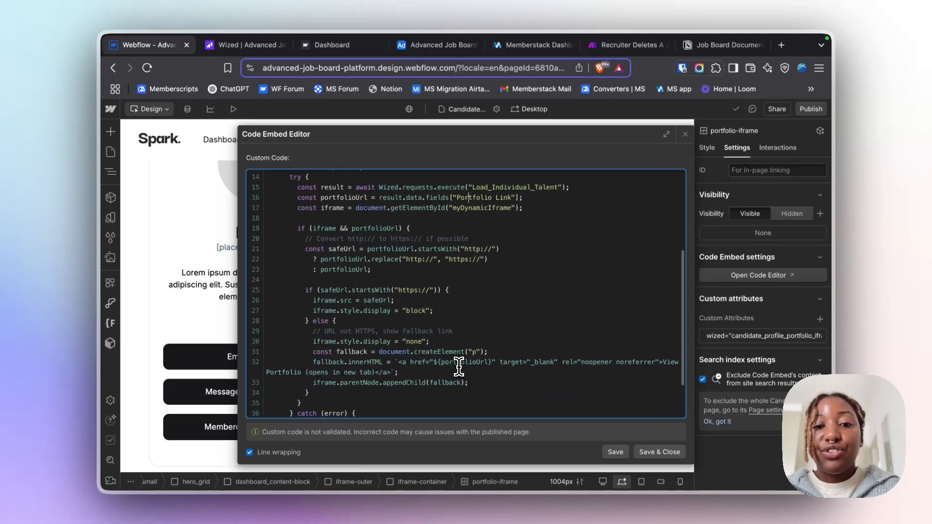
scroll(459, 368, "down", 3)
scroll(587, 310, "up", 10)
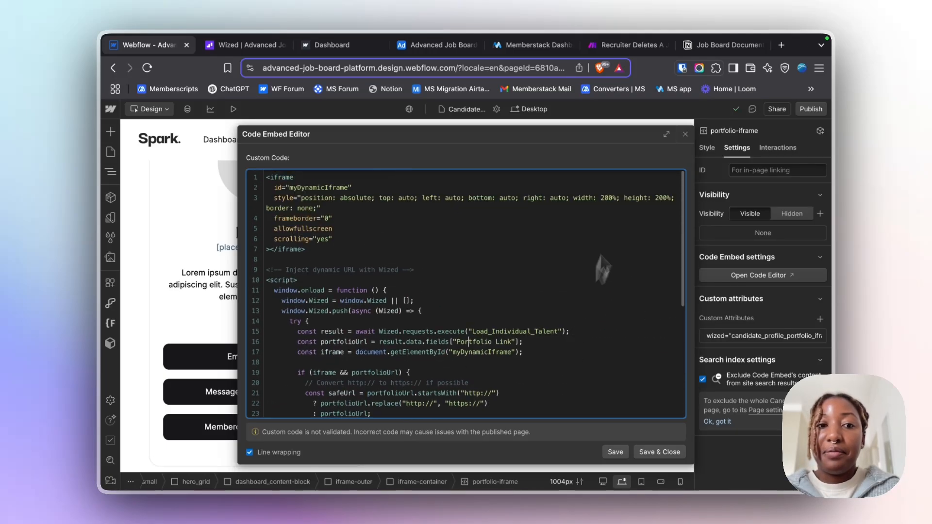
left_click(685, 135)
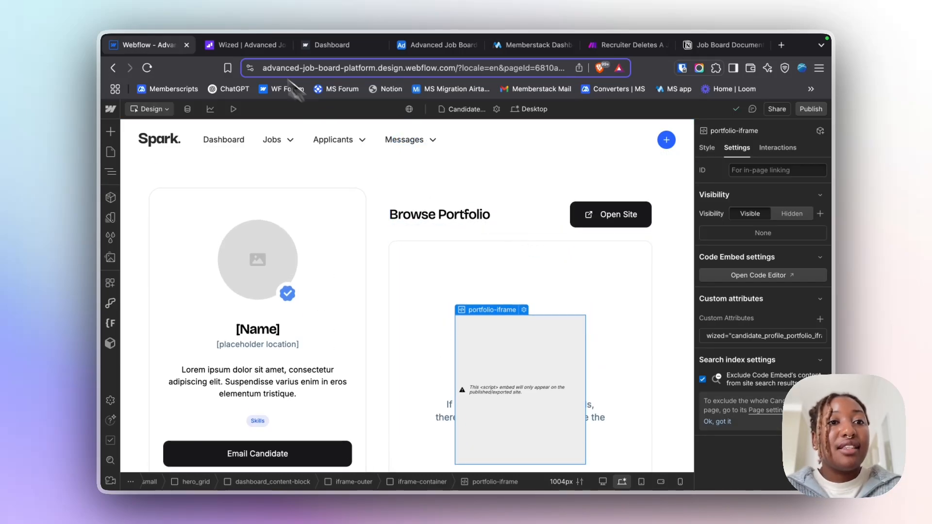
- Switch to Airtable, look over the open candidate record's fields including Portfolio Link, and close the record
left_click(245, 45)
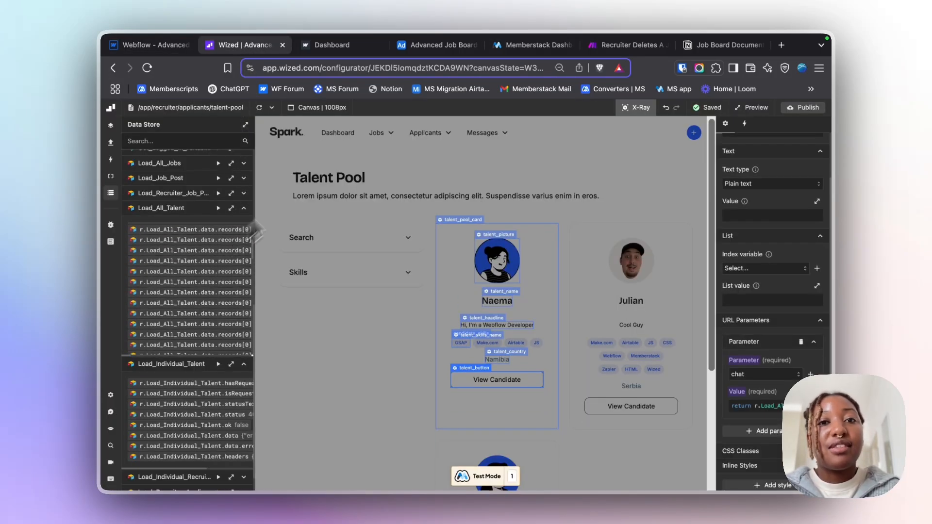
left_click(428, 52)
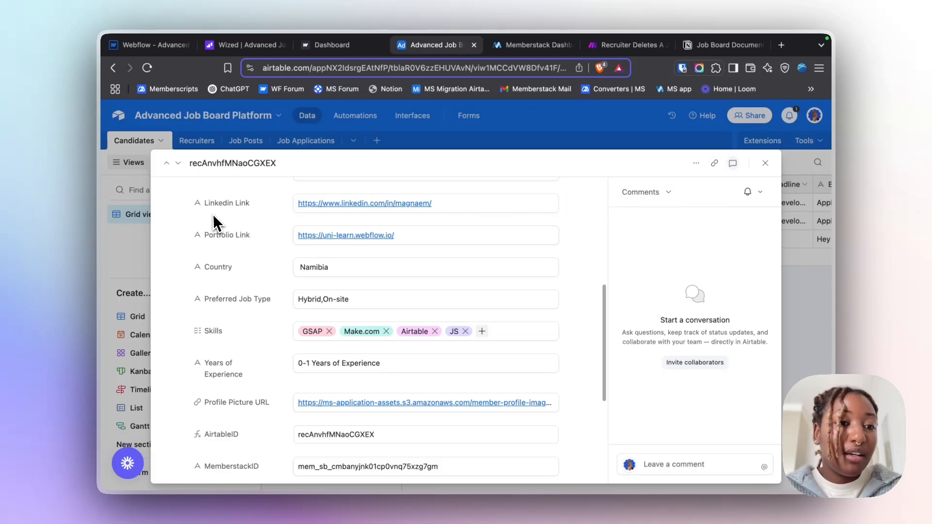
scroll(228, 255, "up", 5)
scroll(229, 260, "down", 6)
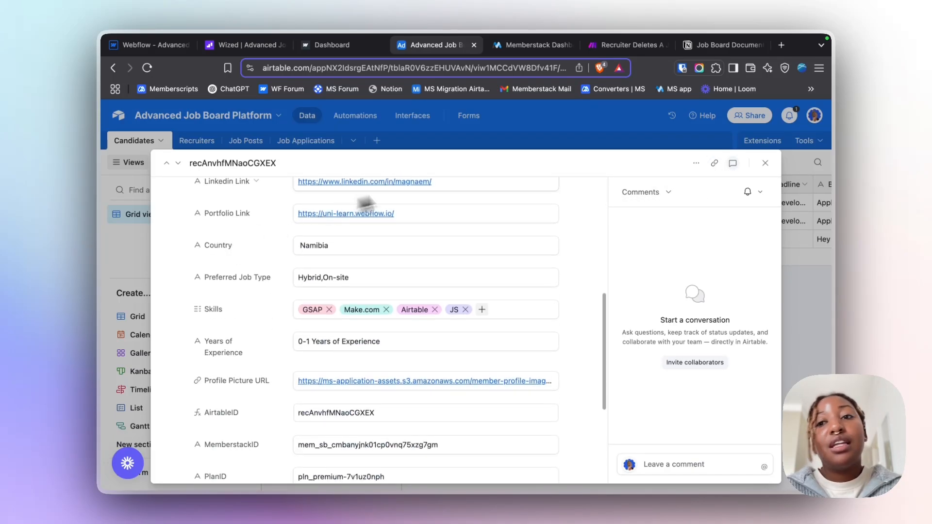
left_click(765, 163)
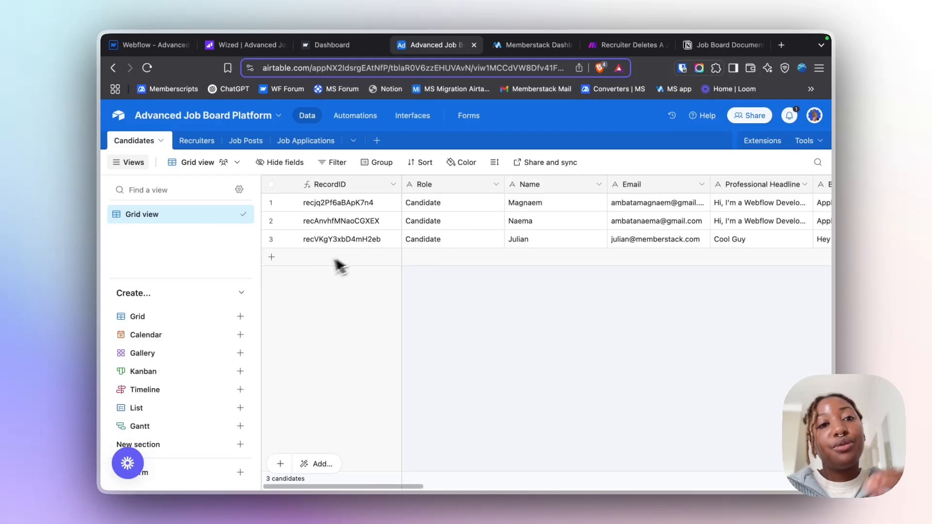
- Switch to Webflow and check the Open Site button's link settings and wized custom attribute in the Browse Portfolio section
left_click(151, 45)
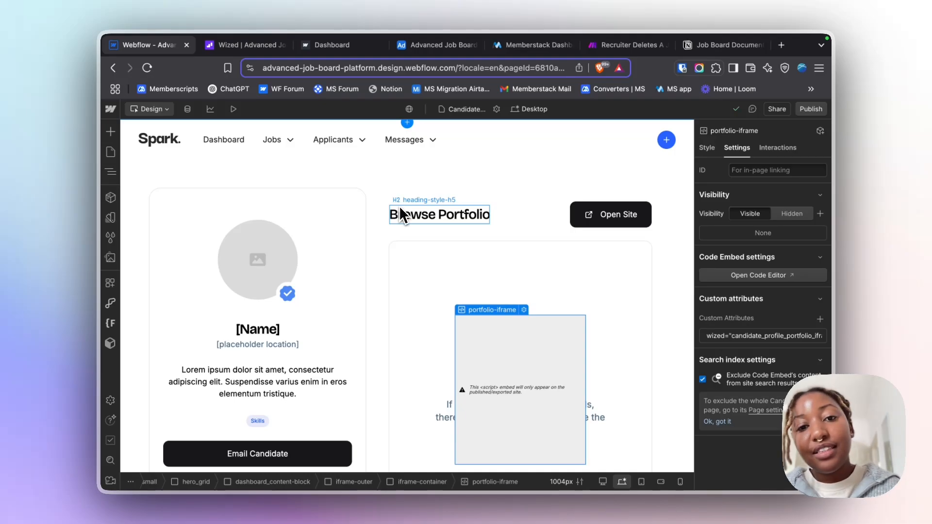
scroll(400, 206, "down", 2)
scroll(401, 208, "up", 2)
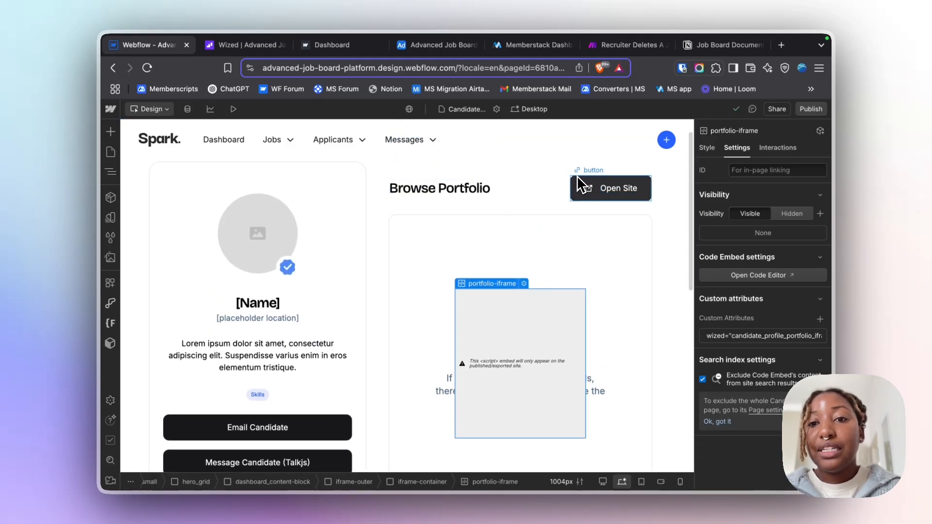
left_click(578, 184)
scroll(767, 315, "down", 2)
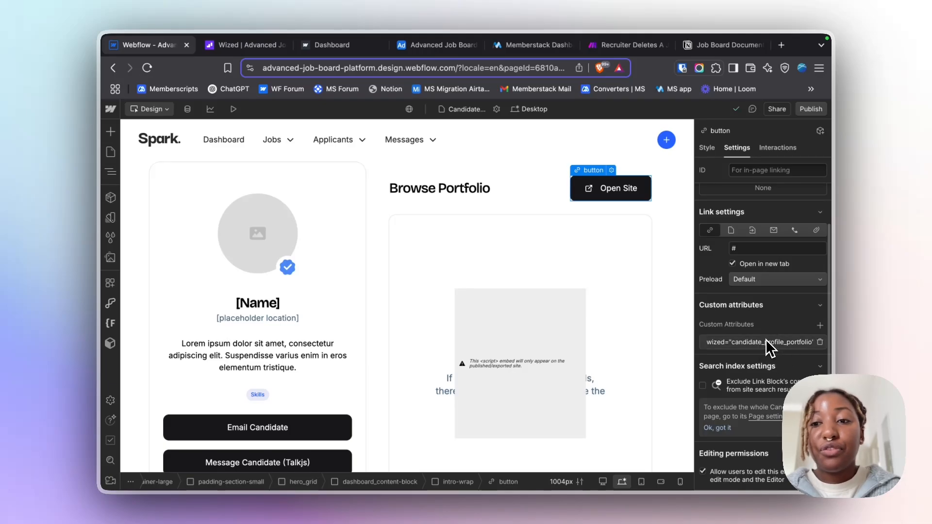
scroll(547, 254, "down", 10)
scroll(482, 228, "up", 11)
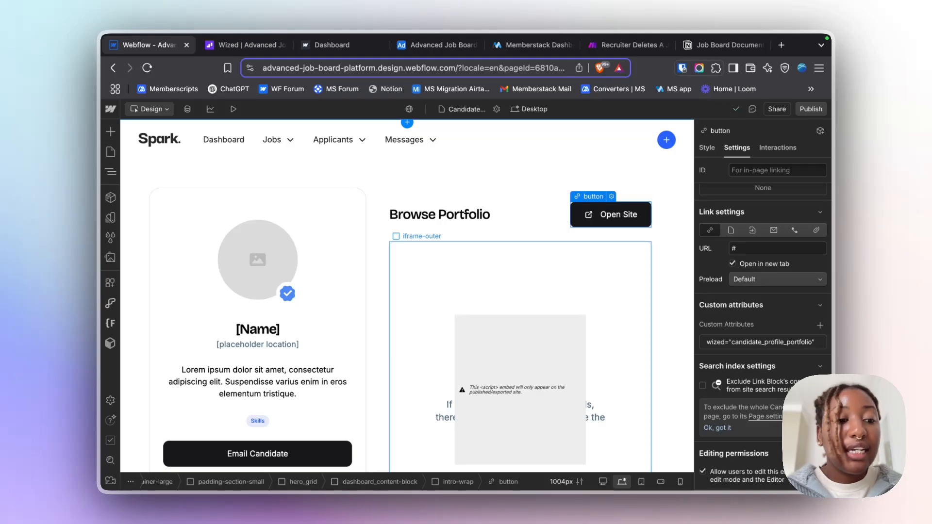
scroll(447, 211, "down", 4)
scroll(447, 211, "up", 4)
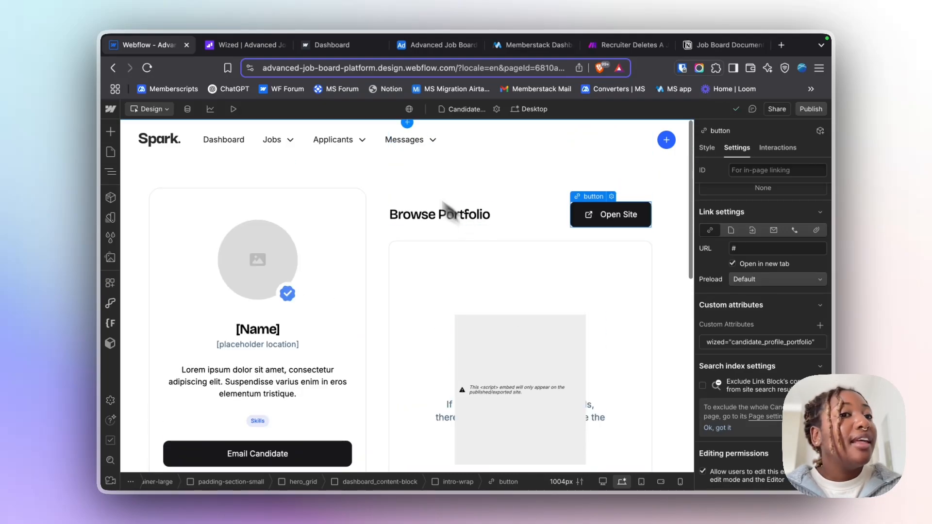
- Switch to Wized and examine the talent_button element's chat URL parameter and href attribute on the Talent Pool page
left_click(272, 46)
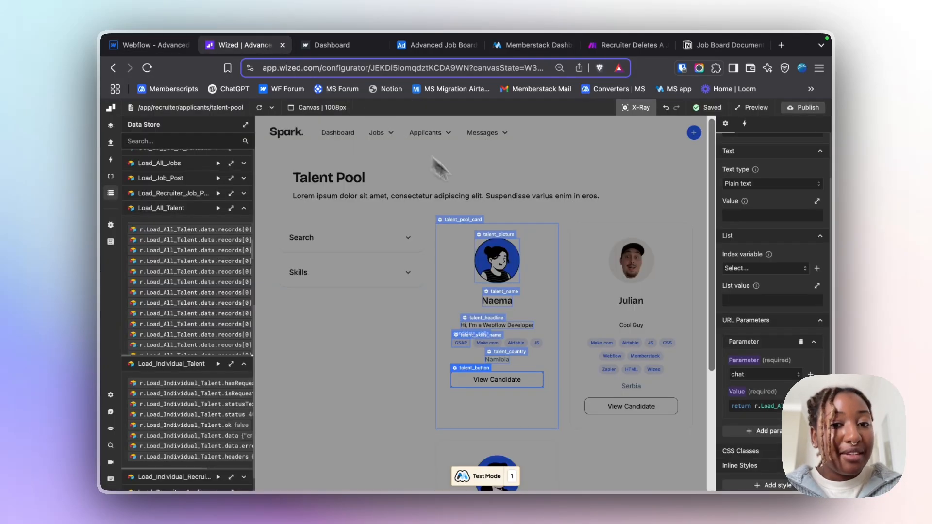
left_click(636, 107)
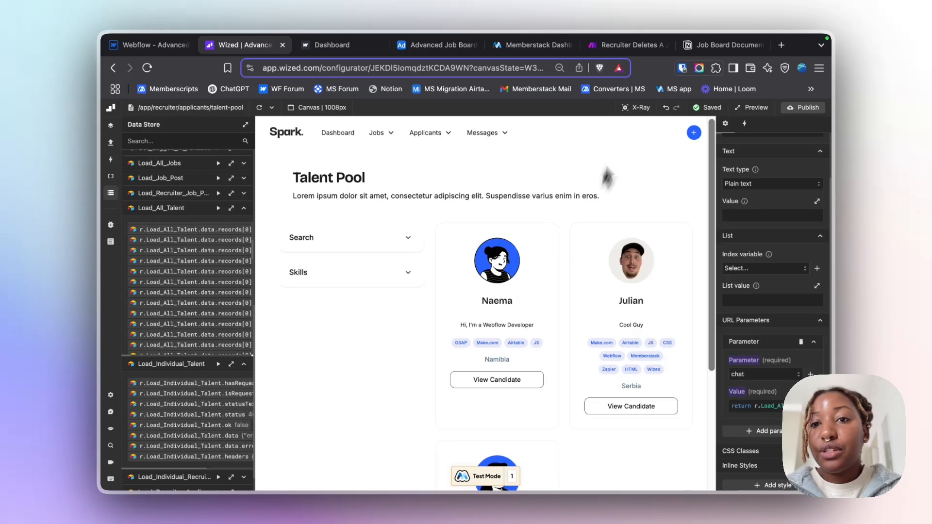
left_click(635, 109)
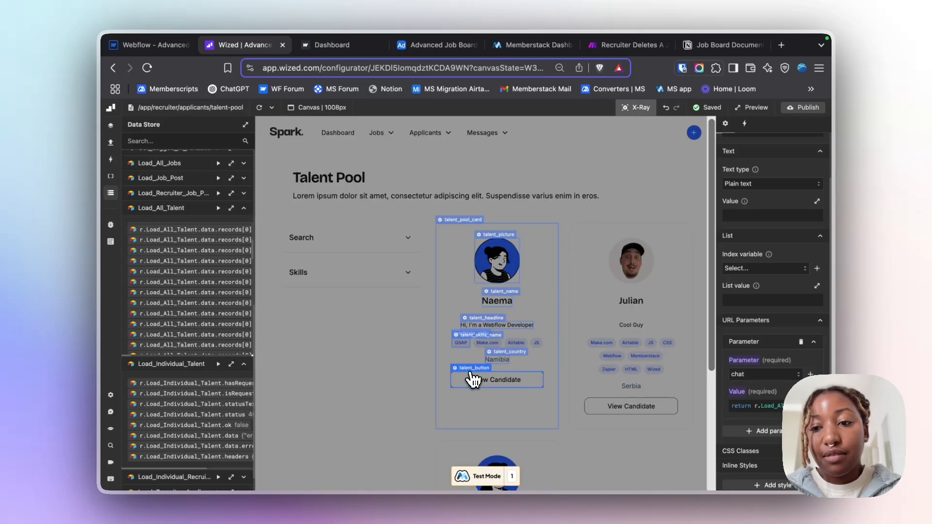
scroll(737, 407, "down", 5)
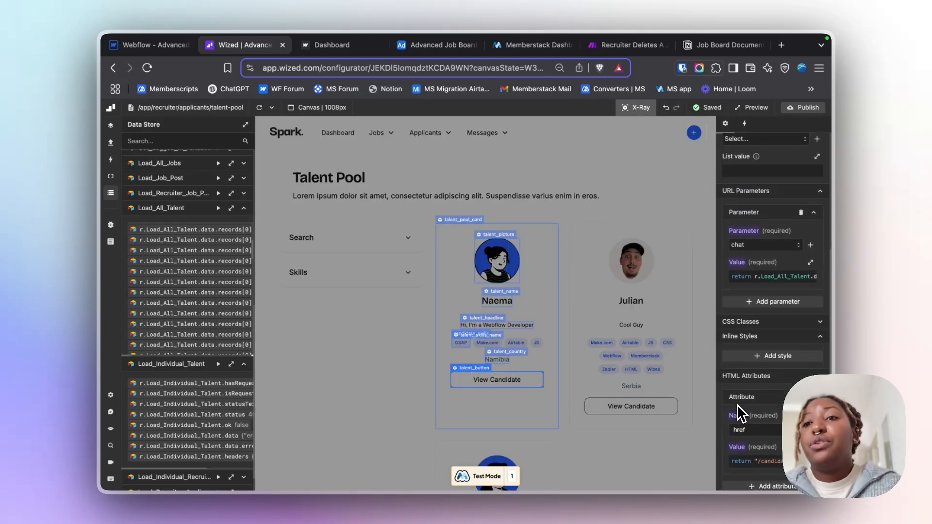
scroll(737, 404, "down", 3)
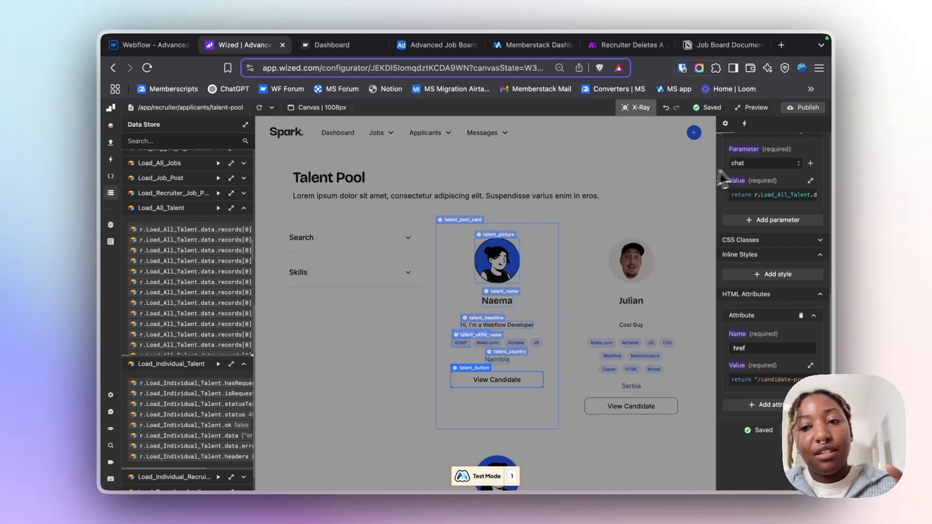
- Hide the data store, execute the chat parameter's value function to check its output, and close the function editor
left_click(111, 193)
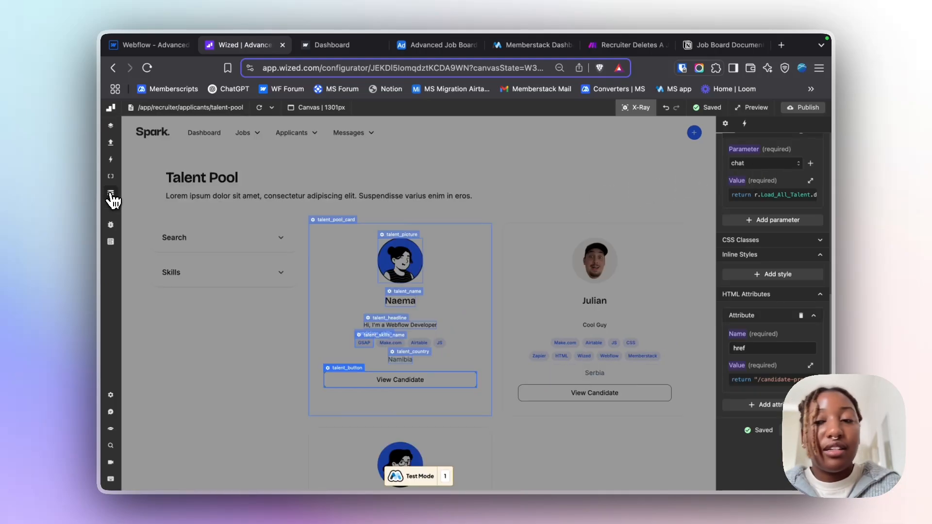
left_click(796, 196)
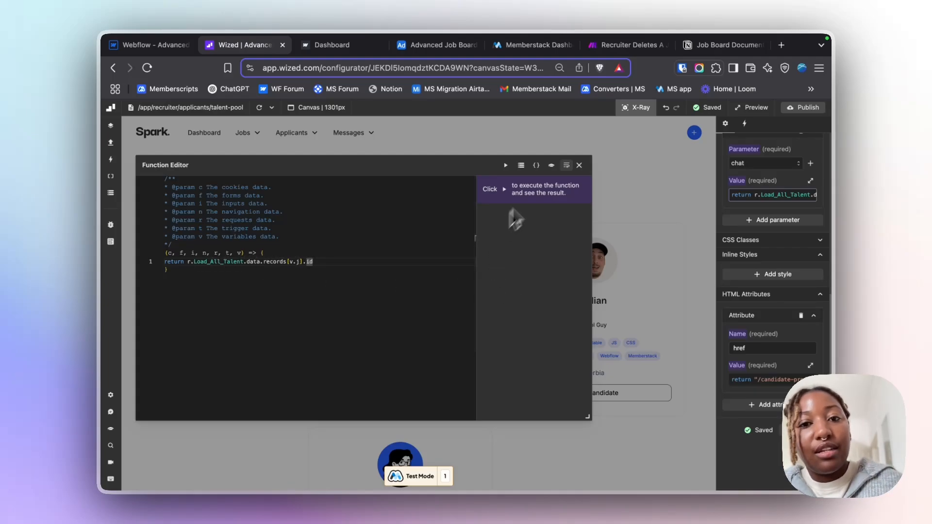
left_click(506, 165)
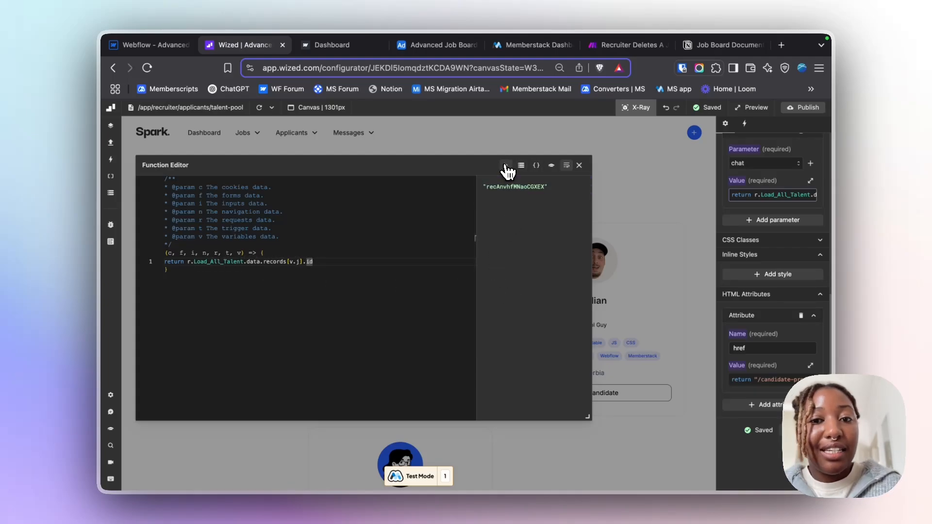
left_click(579, 166)
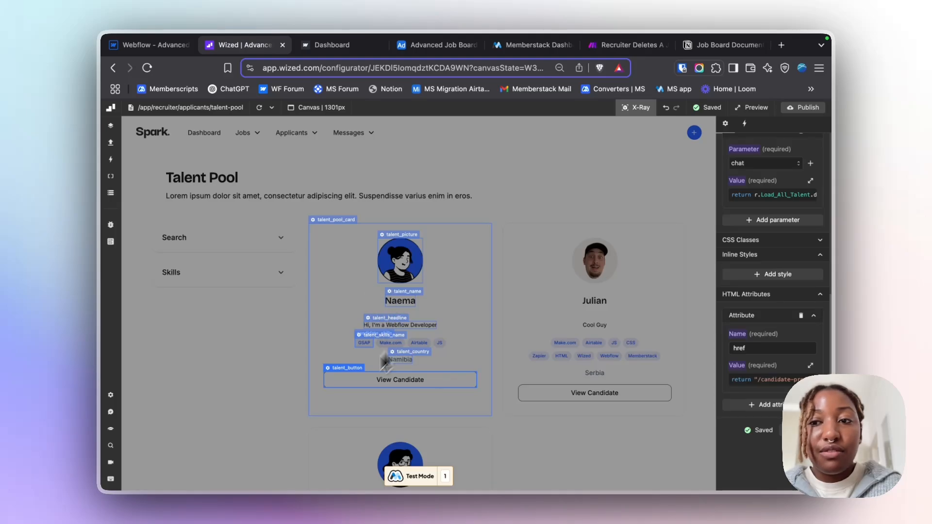
- Recheck the chat parameter's value function, close it and switch to Airtable to compare the Candidates table's RecordID values
left_click(774, 196)
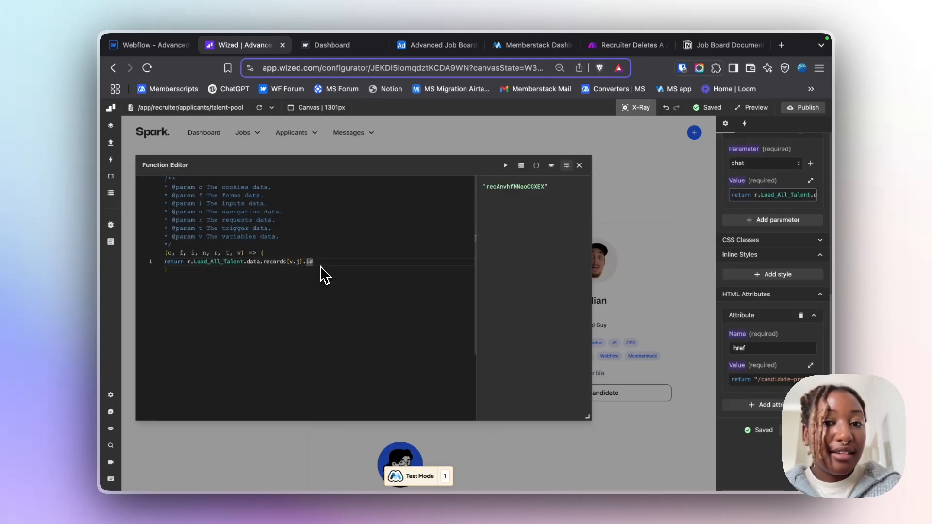
left_click(579, 166)
left_click(444, 46)
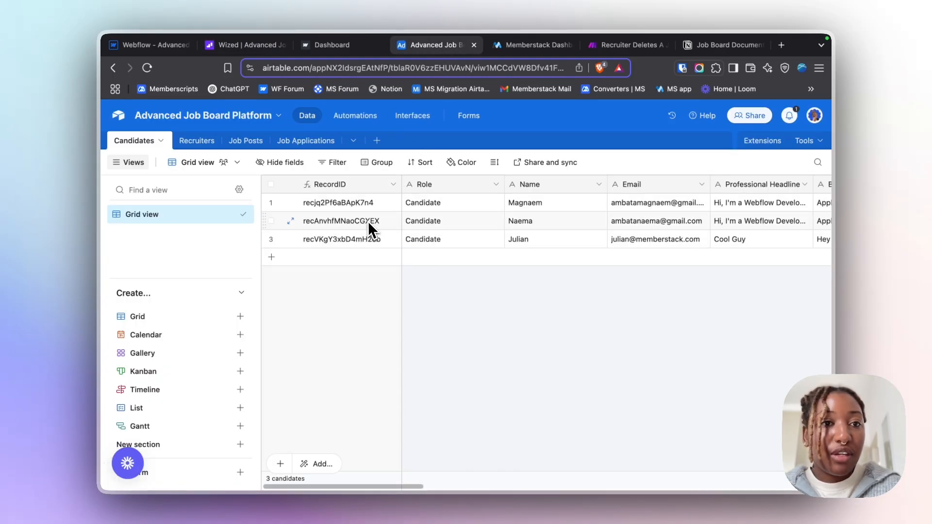
- Switch to Wized and execute the value function of the talent_button's href attribute to check its output, then close the editor
left_click(240, 45)
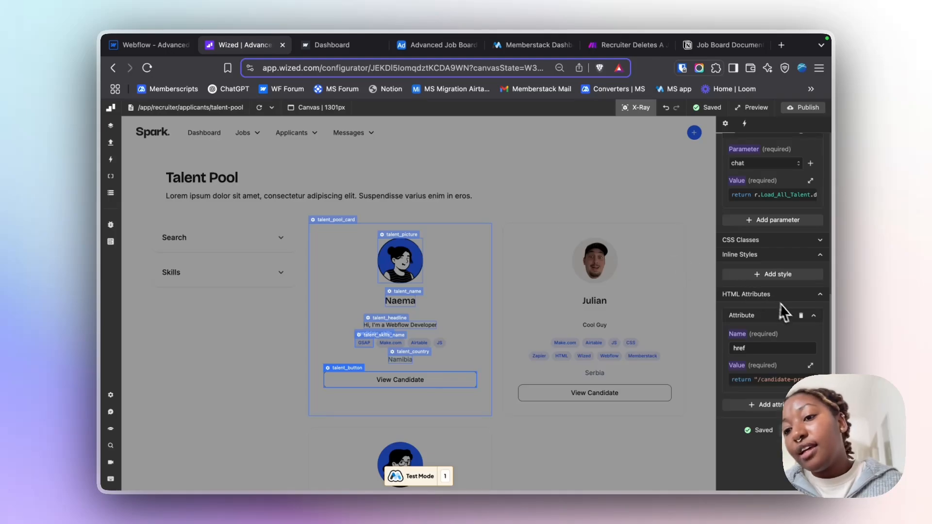
scroll(783, 310, "down", 1)
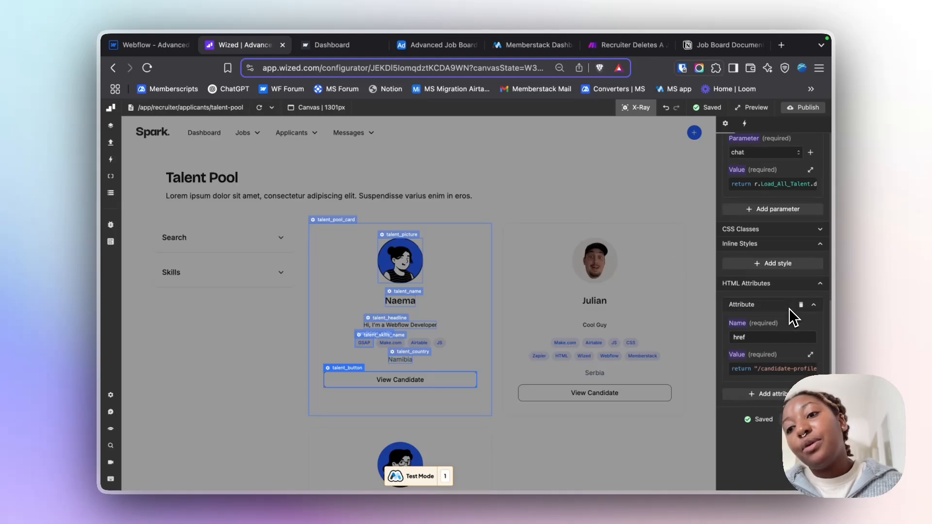
left_click(771, 368)
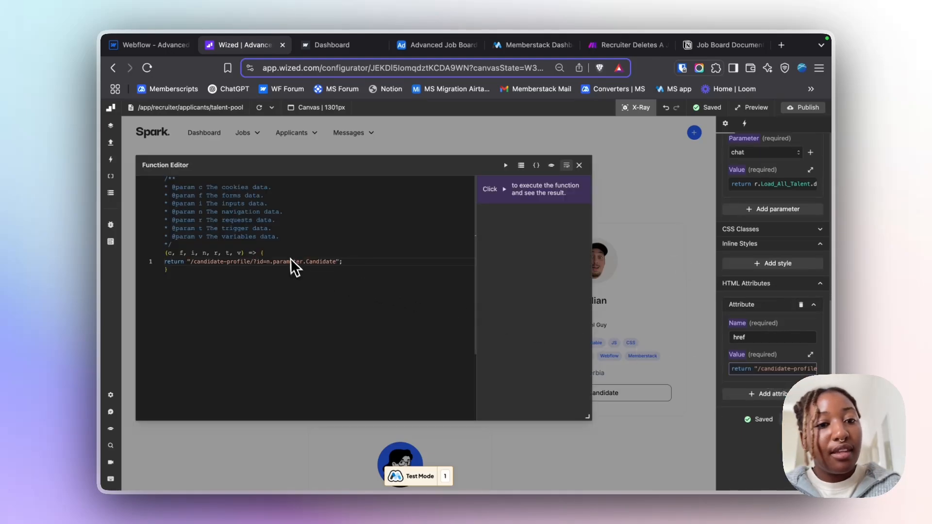
left_click(505, 166)
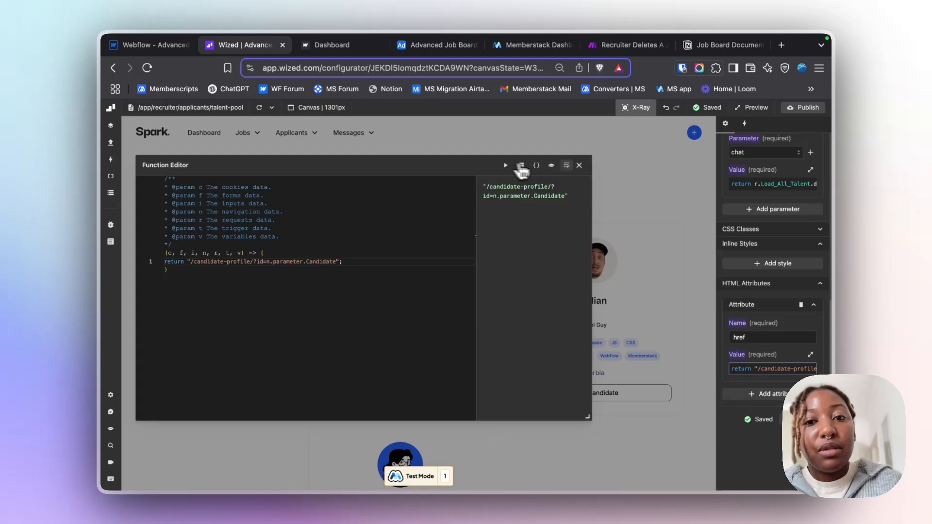
left_click(579, 166)
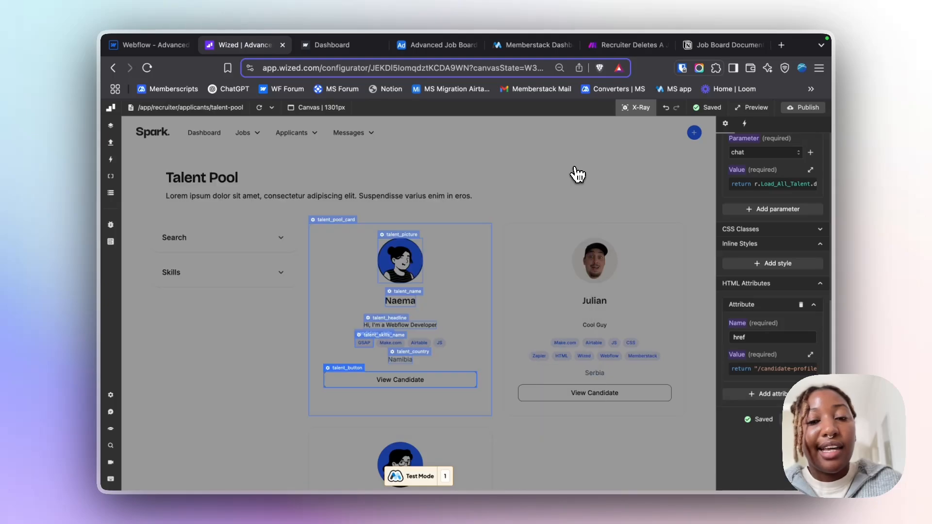
- Show the data store, open the first Talent Pool candidate's profile and inspect the n.parameter.chat value passed to it
left_click(111, 193)
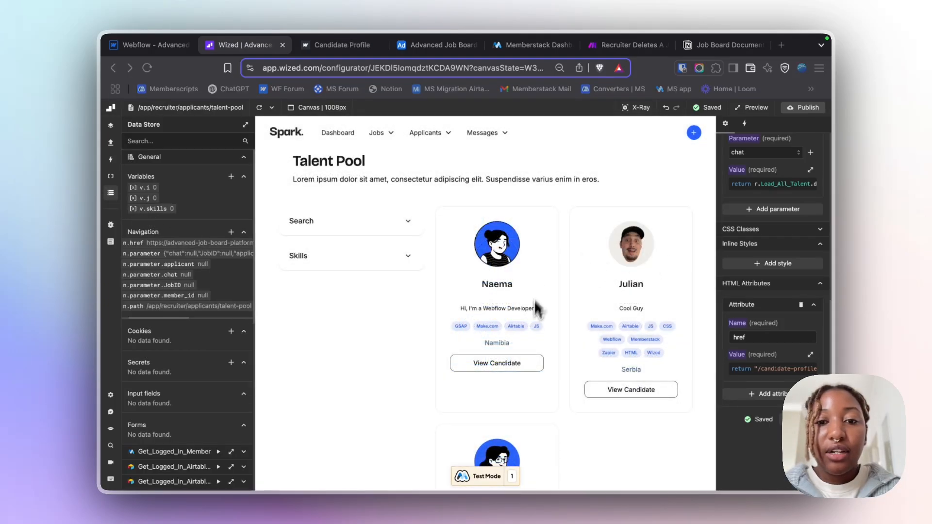
scroll(524, 337, "down", 2)
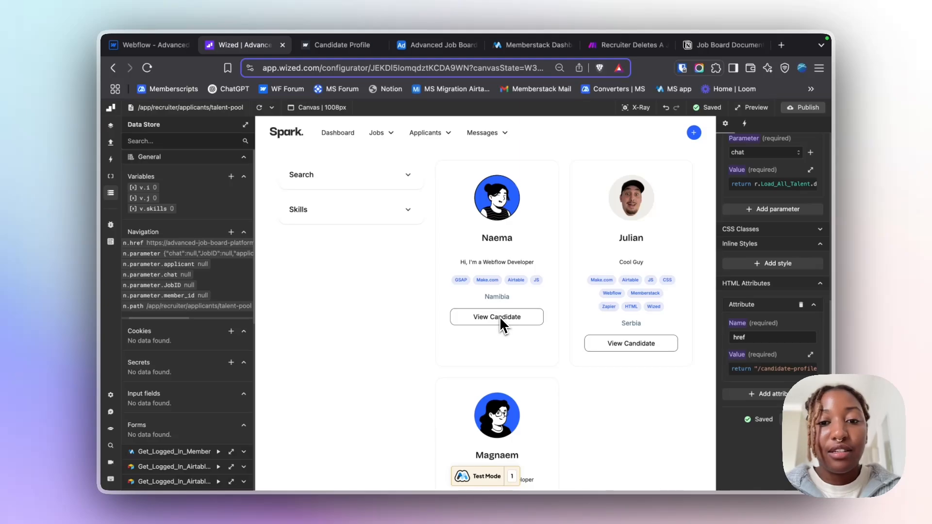
left_click(498, 319)
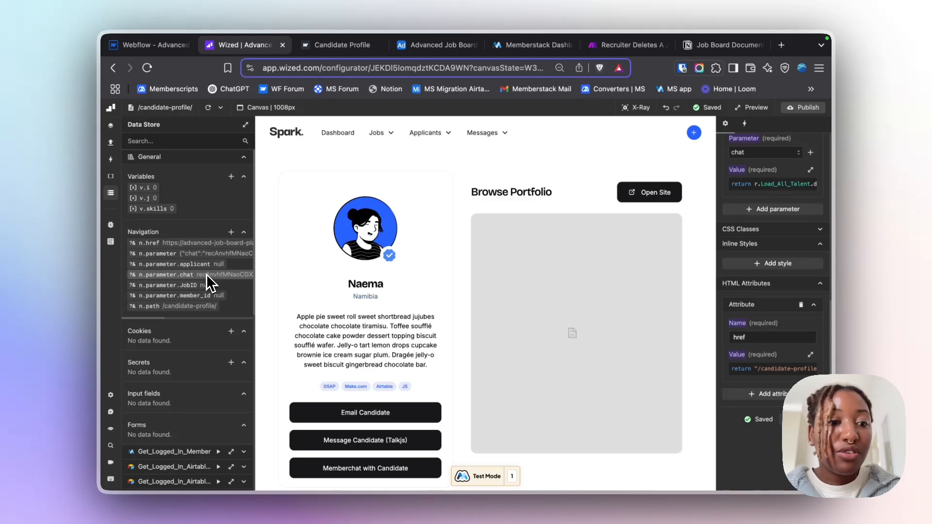
scroll(194, 273, "right", 3)
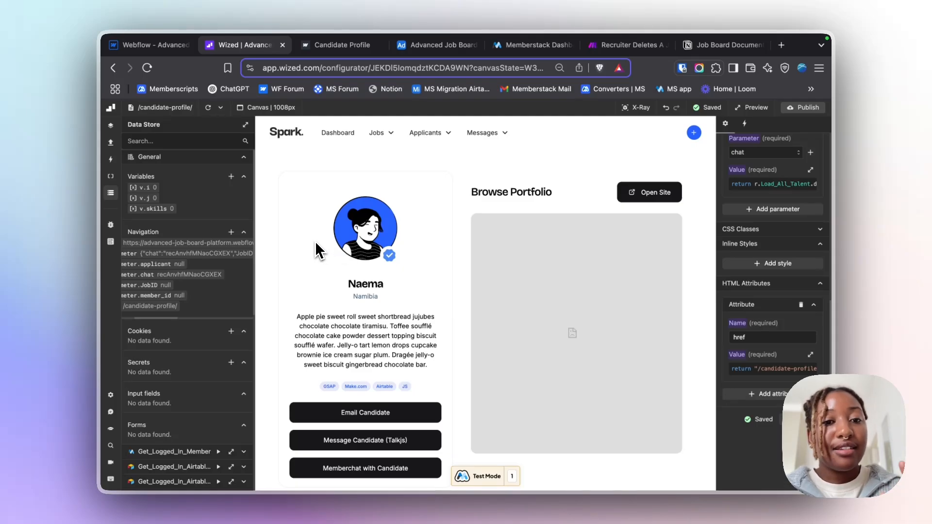
- Examine the Load_Individual_Talent request's Airtable settings and compare its Record ID with the chat parameter in the data store
left_click(110, 143)
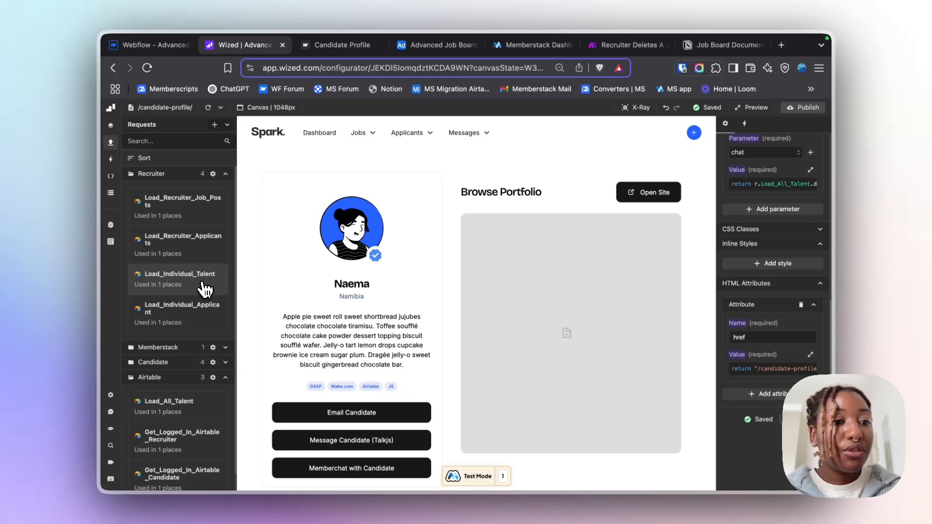
scroll(200, 291, "down", 2)
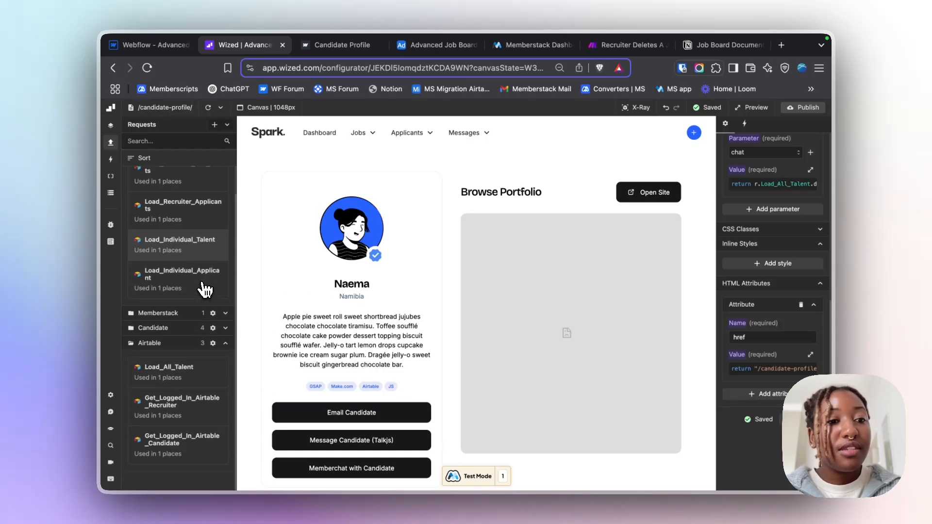
left_click(208, 241)
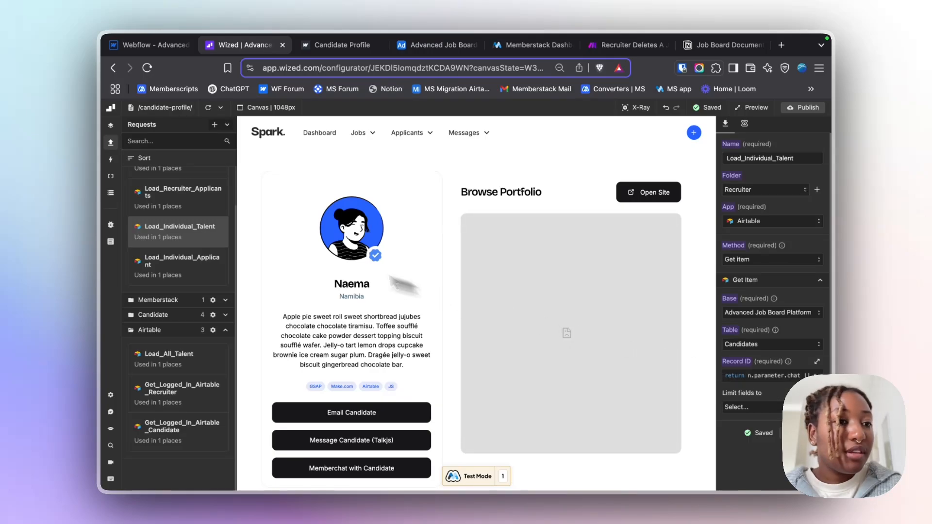
left_click(111, 193)
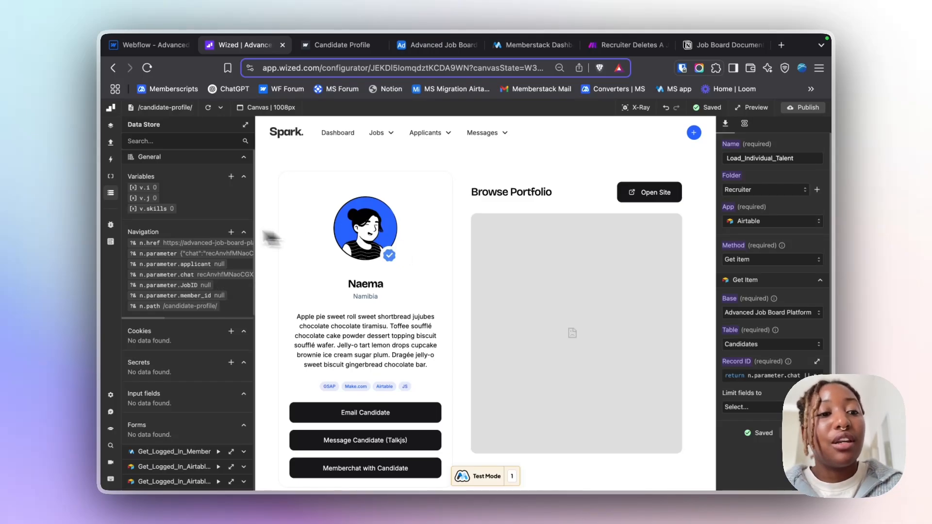
left_click(110, 194)
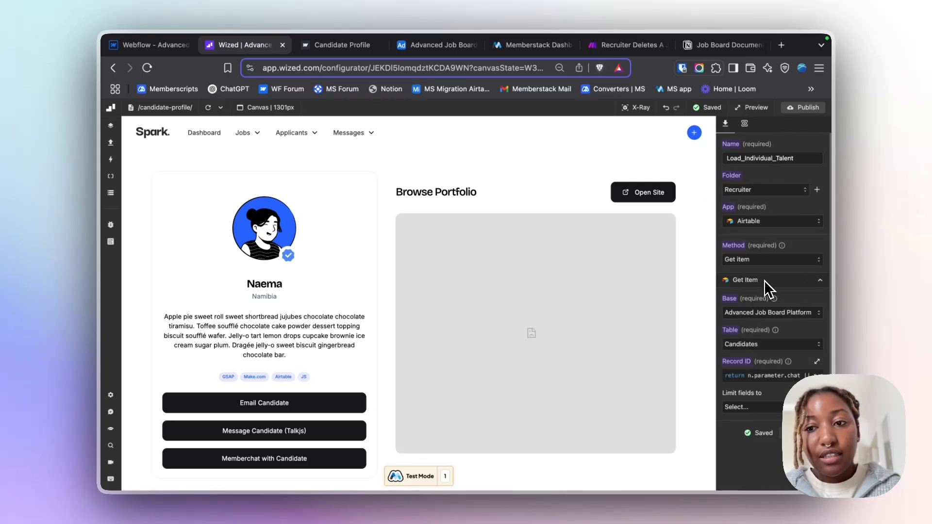
- Examine the trigger and request action of the Load Individual Talent event in the Recruiter folder
left_click(111, 160)
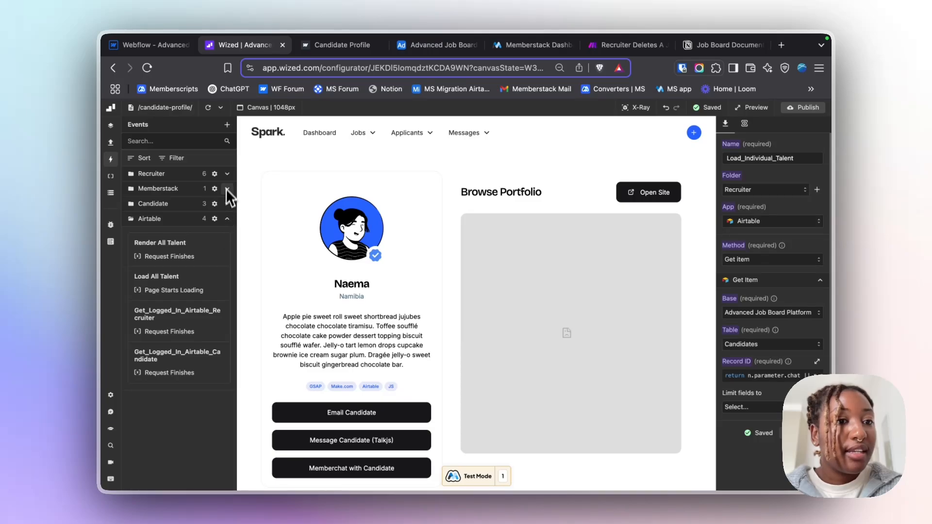
left_click(227, 174)
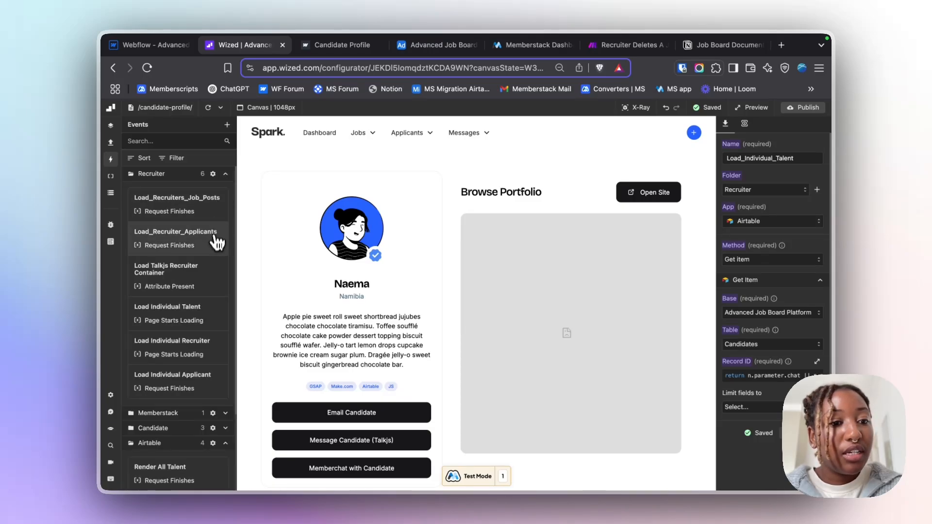
left_click(208, 313)
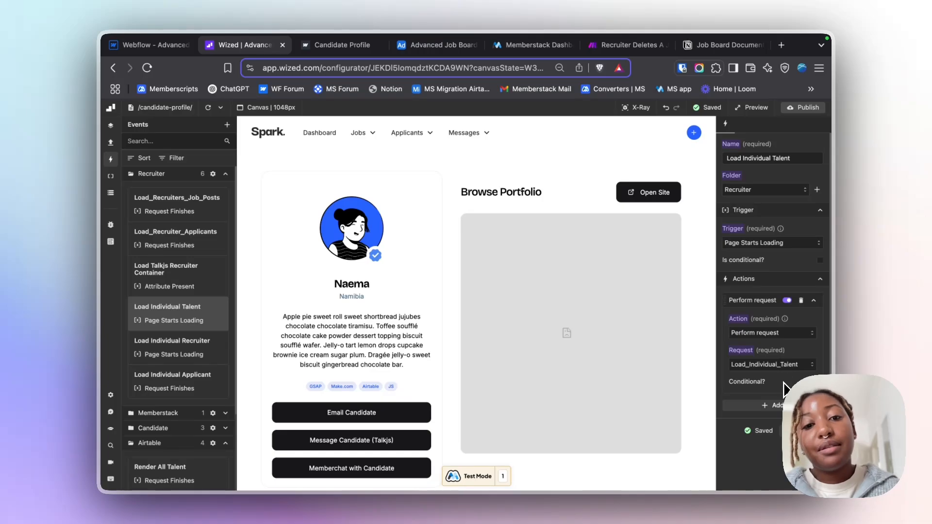
left_click(111, 193)
left_click(111, 192)
- Reveal the Wized elements with X-Ray and check the src attribute's value function on candidate_profile_image
left_click(636, 107)
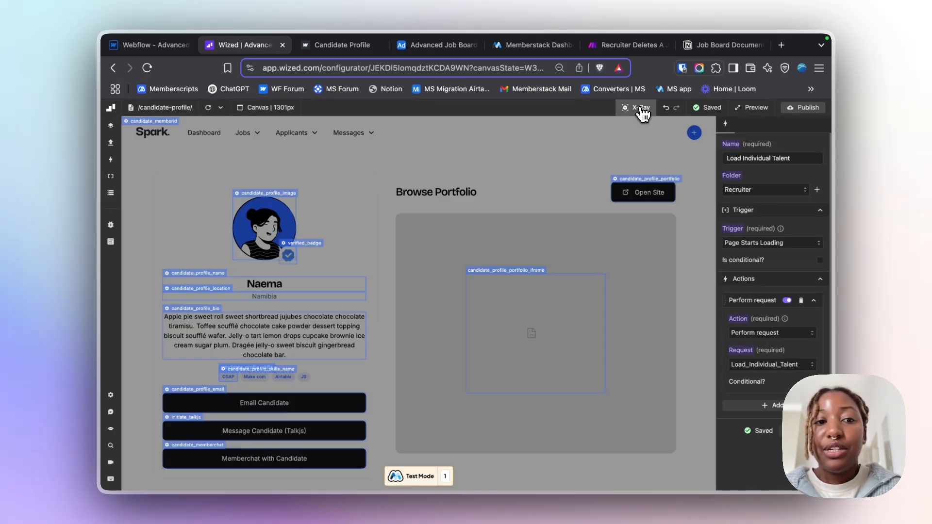
left_click(253, 196)
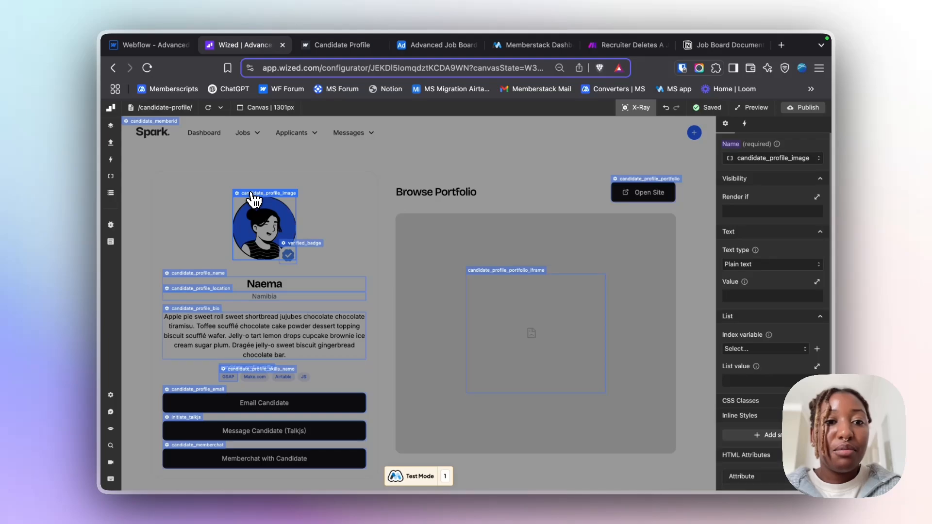
scroll(806, 179, "down", 5)
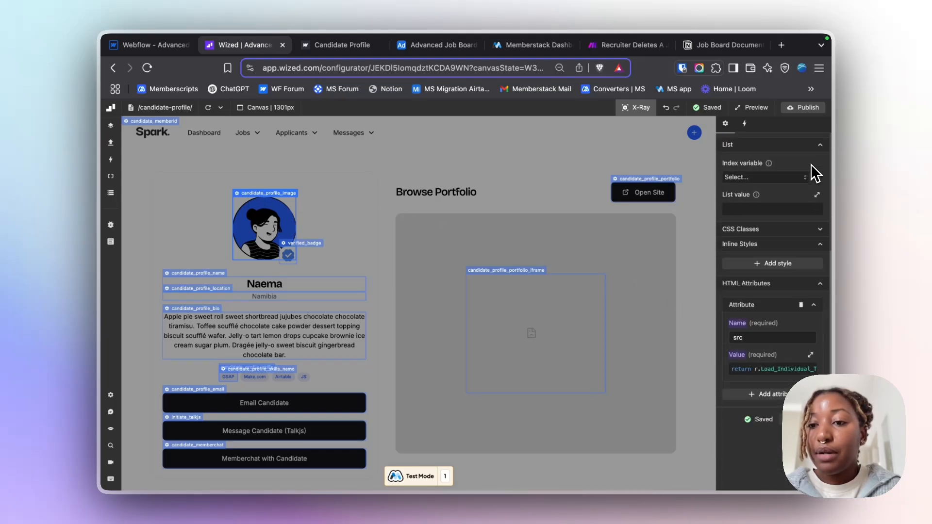
left_click(777, 369)
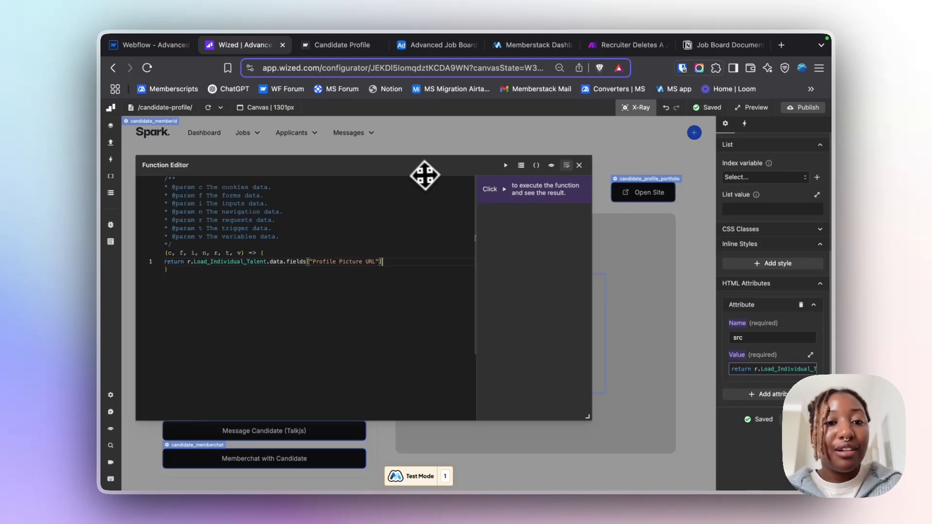
left_click_drag(422, 172, 517, 177)
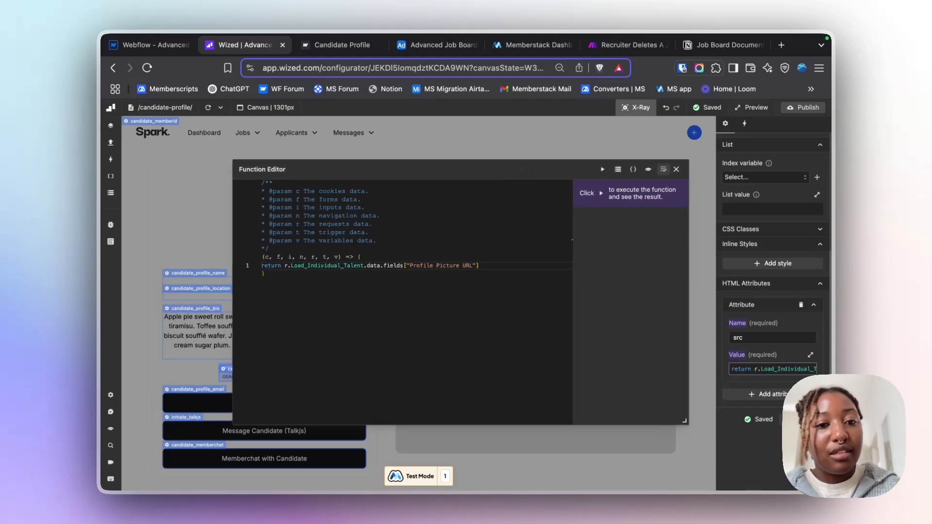
left_click_drag(517, 177, 517, 176)
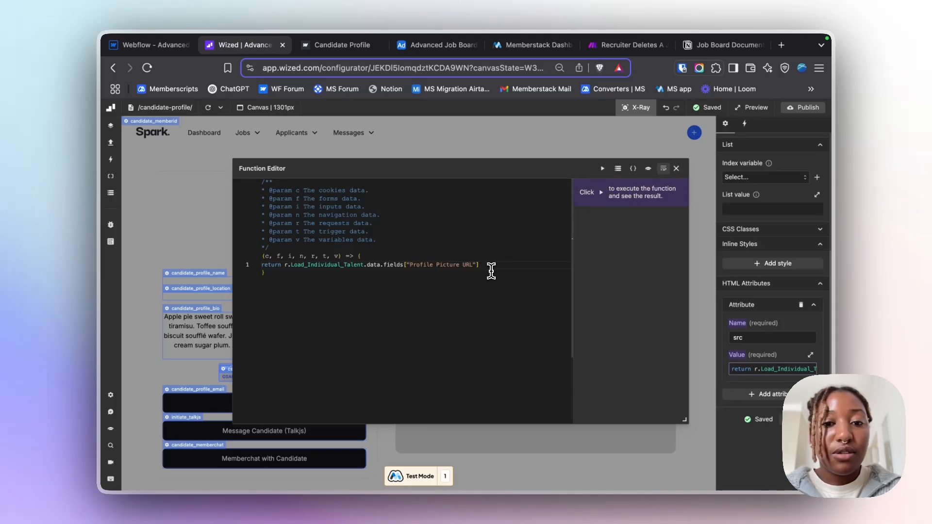
left_click(677, 169)
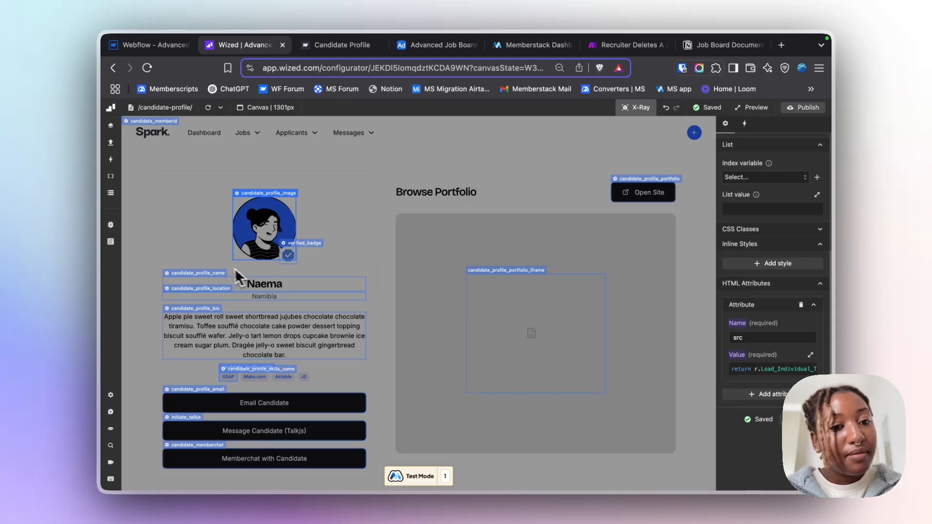
- Execute the text value function of candidate_profile_name to check its output, and close the function editor
left_click(197, 281)
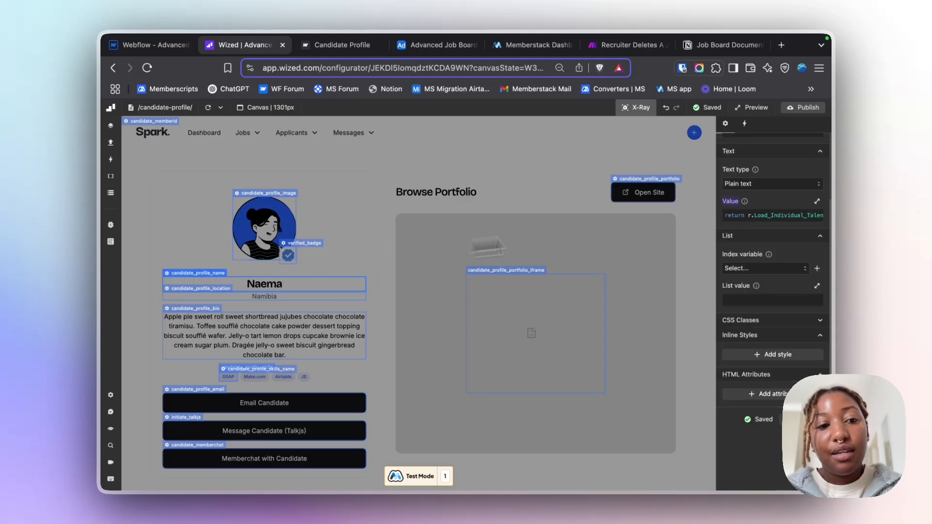
left_click(761, 215)
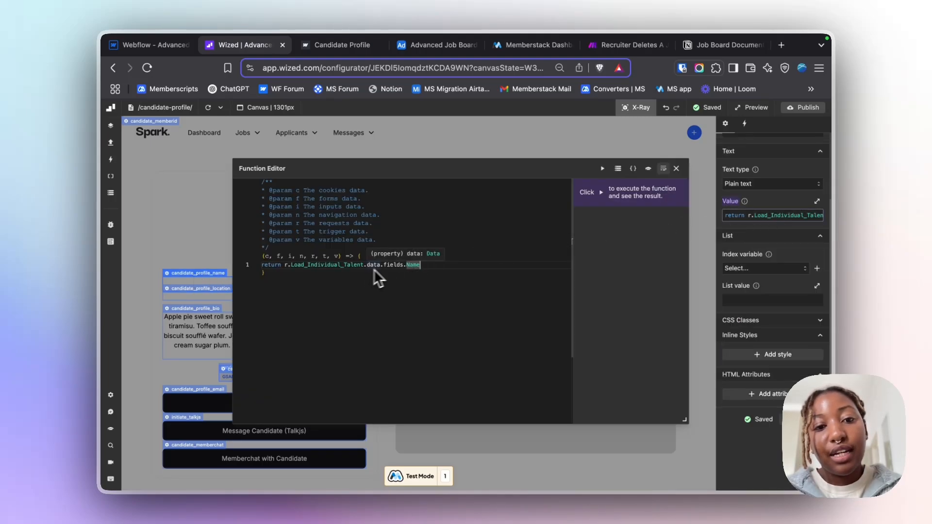
left_click(603, 169)
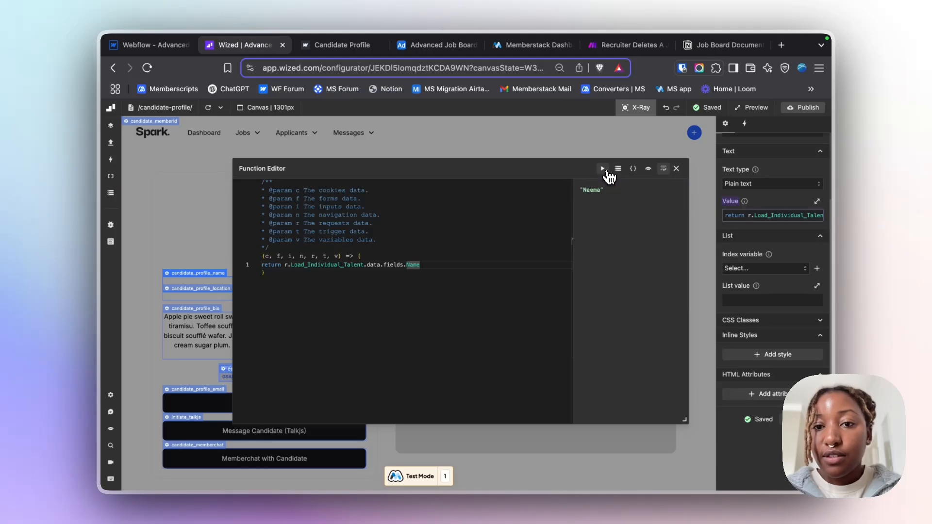
left_click(677, 168)
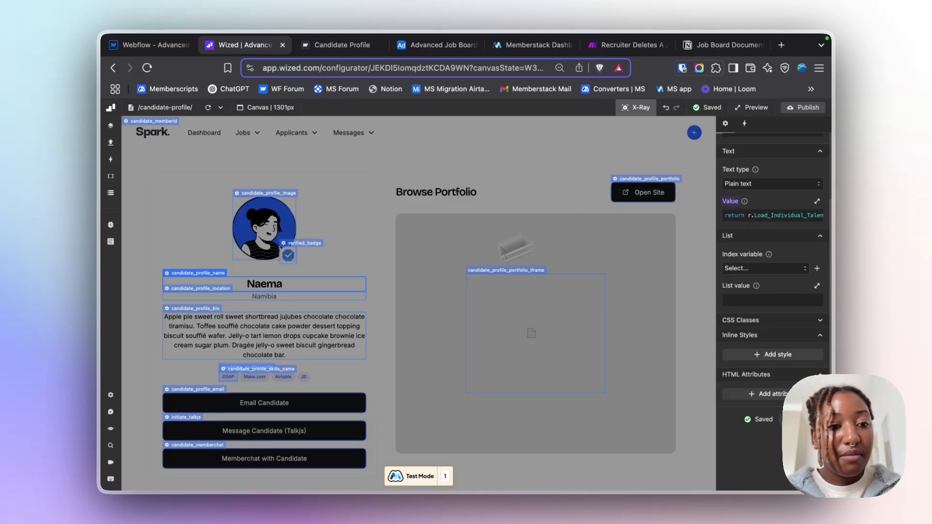
- Examine candidate_profile_email's href attribute and the mailto value function that reads the Email field
scroll(251, 333, "down", 5)
scroll(252, 333, "up", 4)
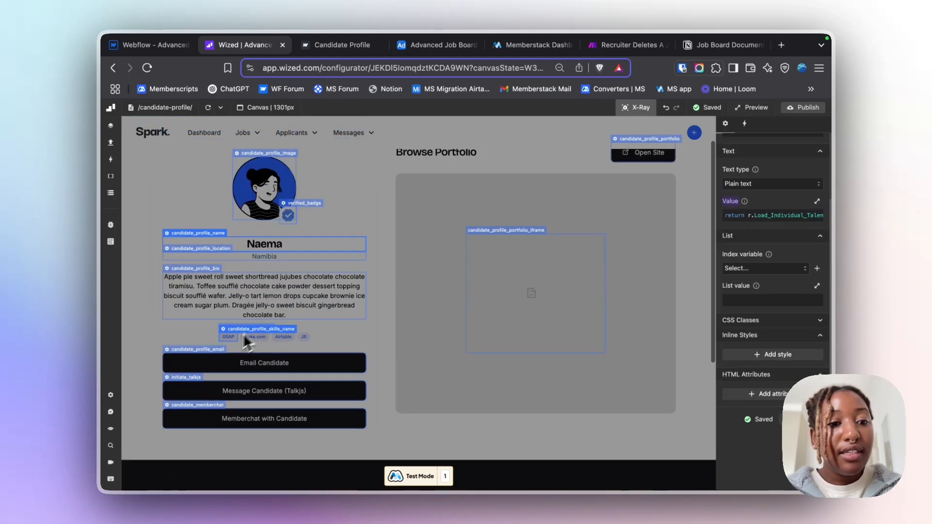
left_click(219, 355)
scroll(766, 219, "down", 3)
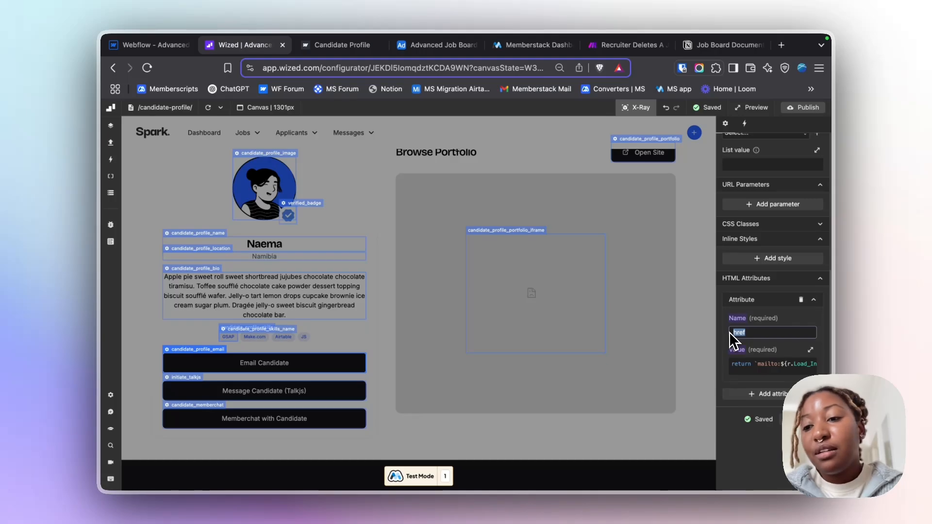
left_click(774, 371)
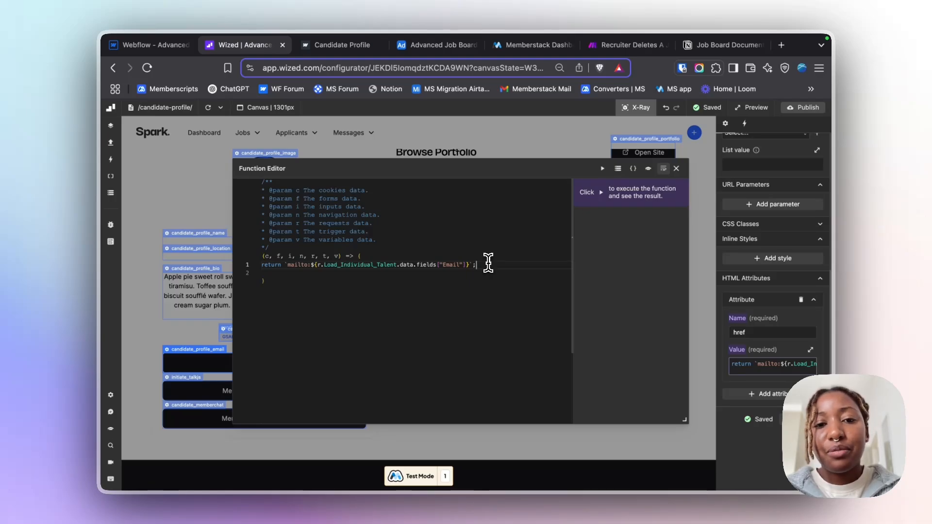
left_click(676, 168)
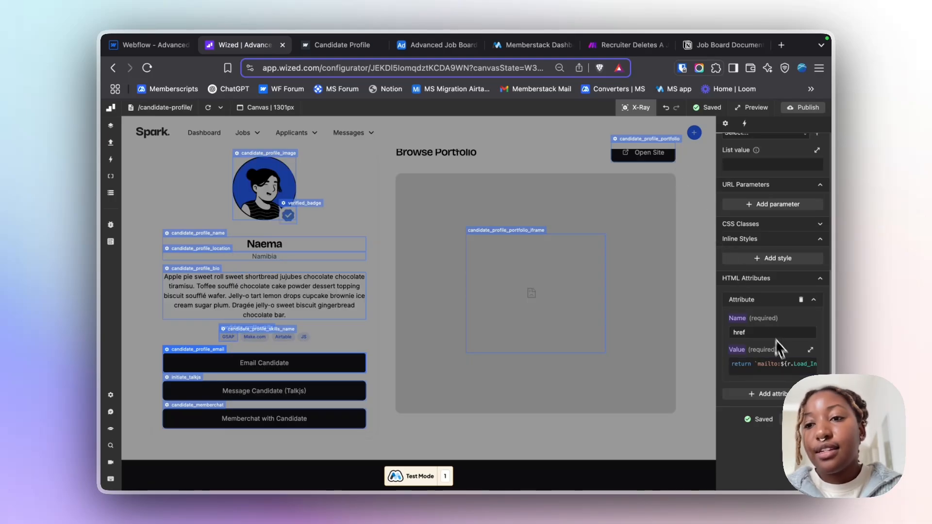
scroll(779, 347, "up", 5)
scroll(762, 281, "down", 5)
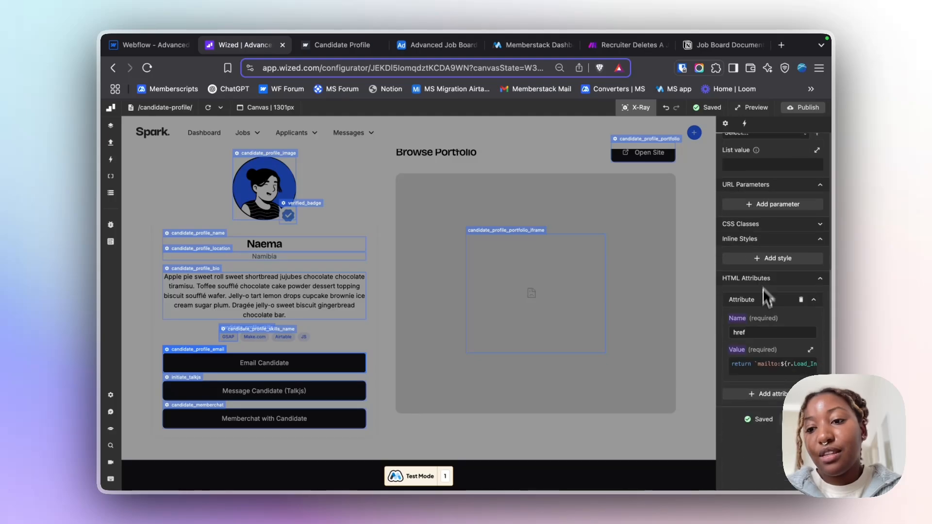
double_click(742, 333)
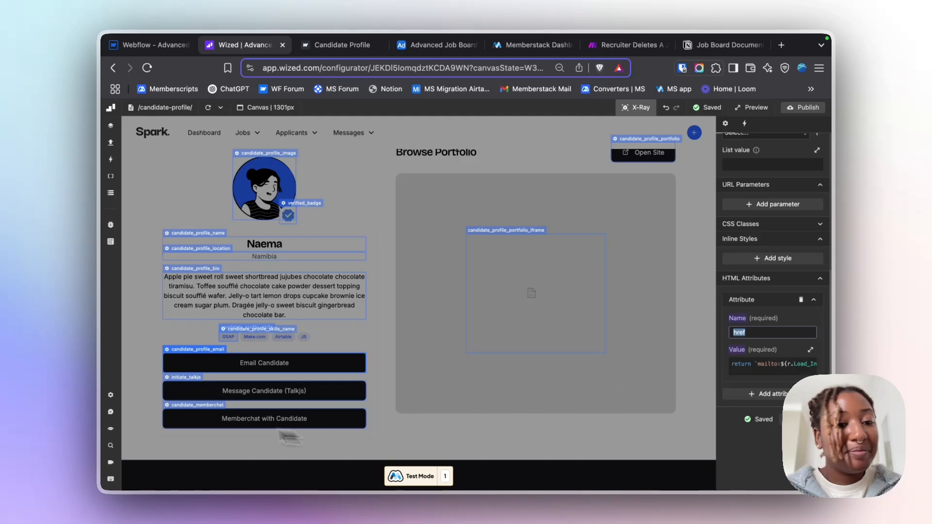
scroll(340, 354, "up", 2)
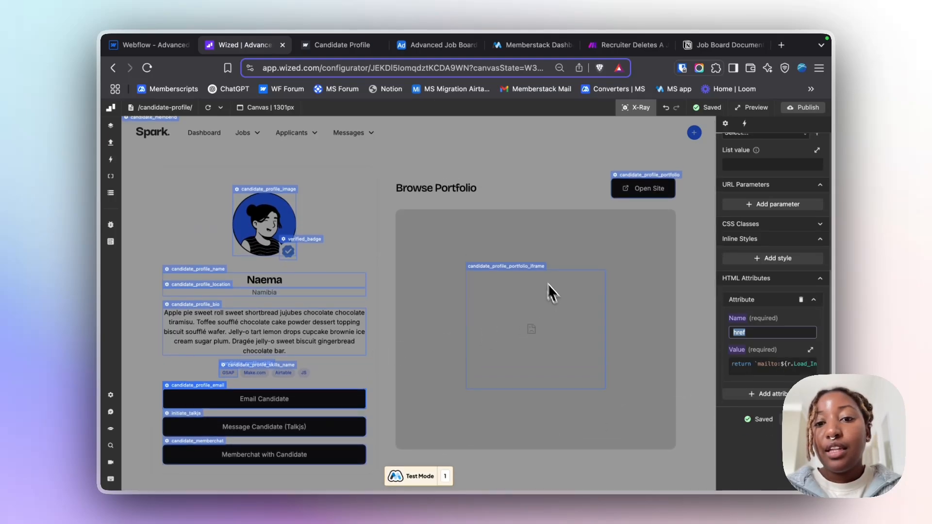
- Check the Wized settings of the candidate_profile_portfolio_iframe element, including its HTML attributes
scroll(770, 333, "up", 5)
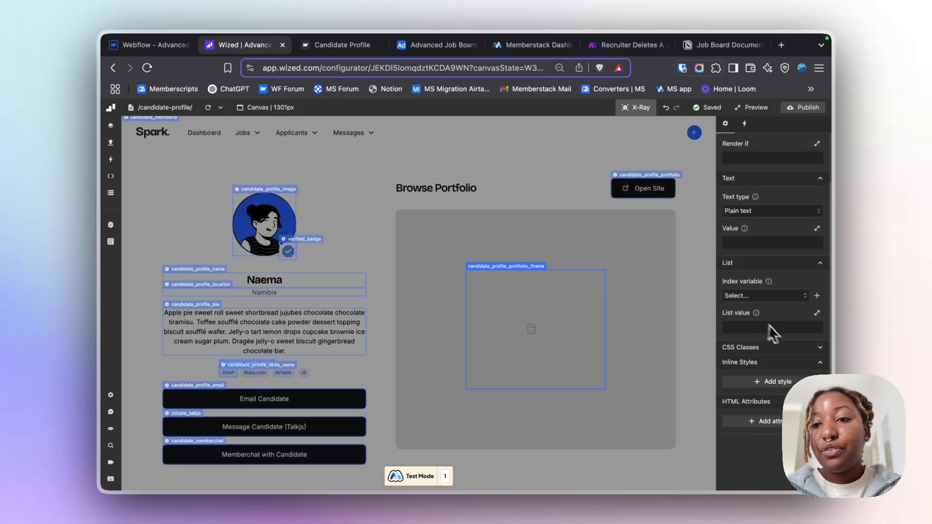
scroll(785, 335, "down", 2)
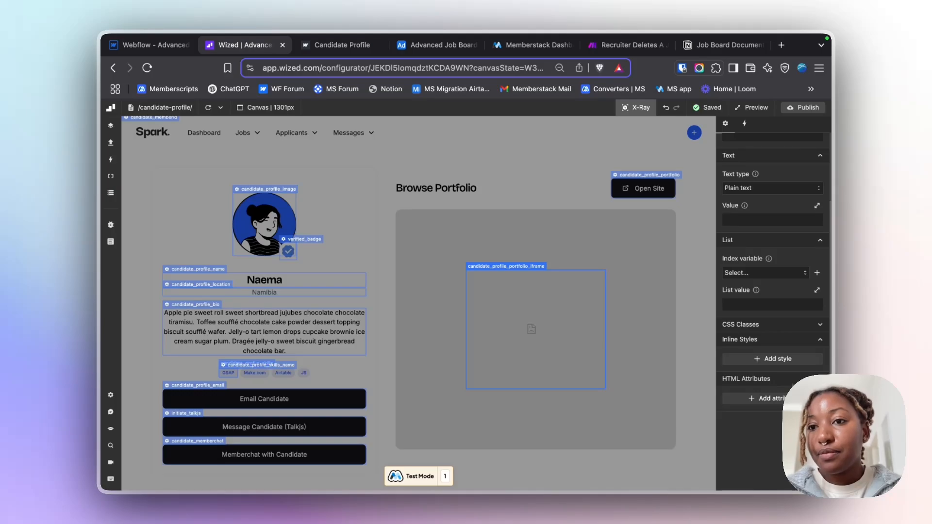
scroll(796, 220, "up", 2)
- Execute the href attribute's value function on candidate_profile_portfolio to check its output, and close the function editor
left_click(654, 186)
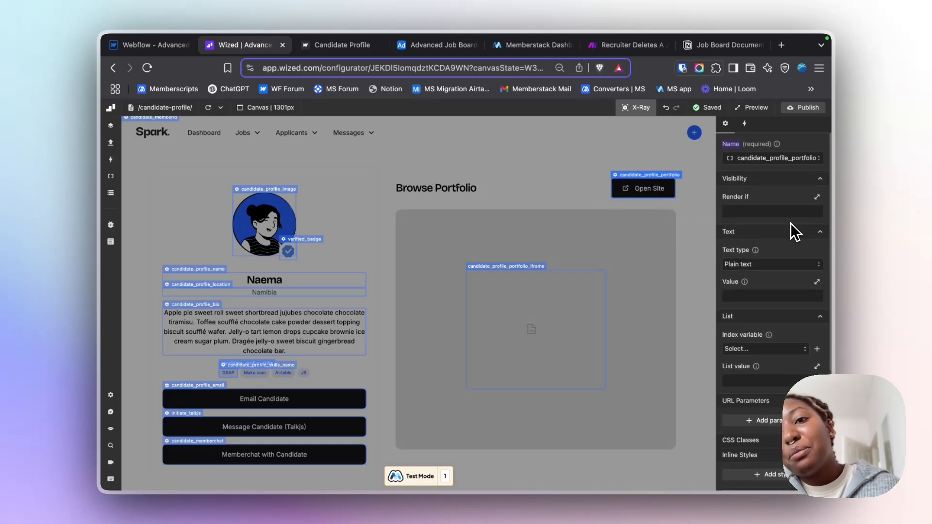
scroll(767, 292, "down", 5)
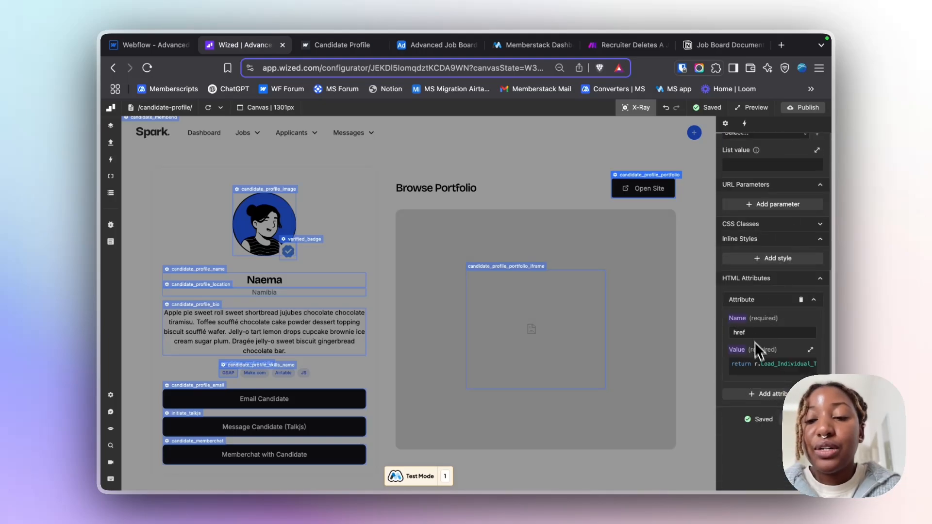
left_click(759, 367)
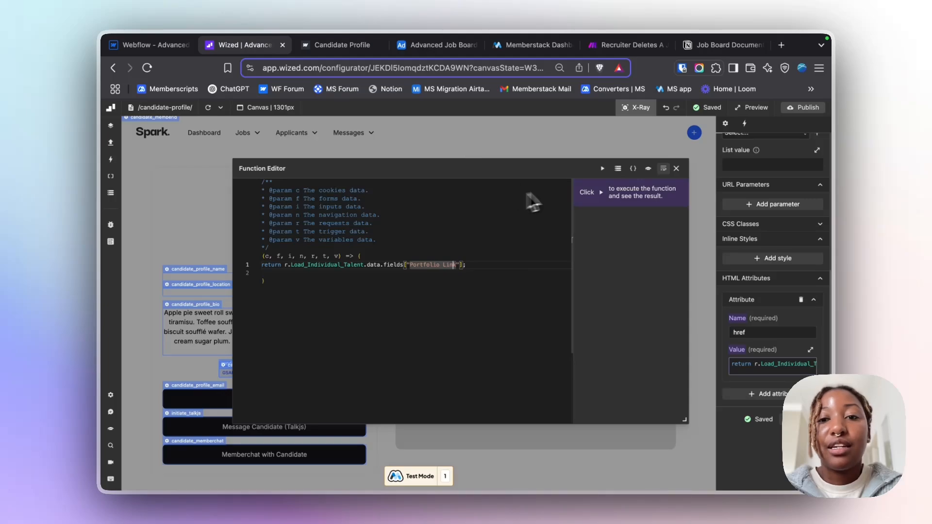
left_click(604, 170)
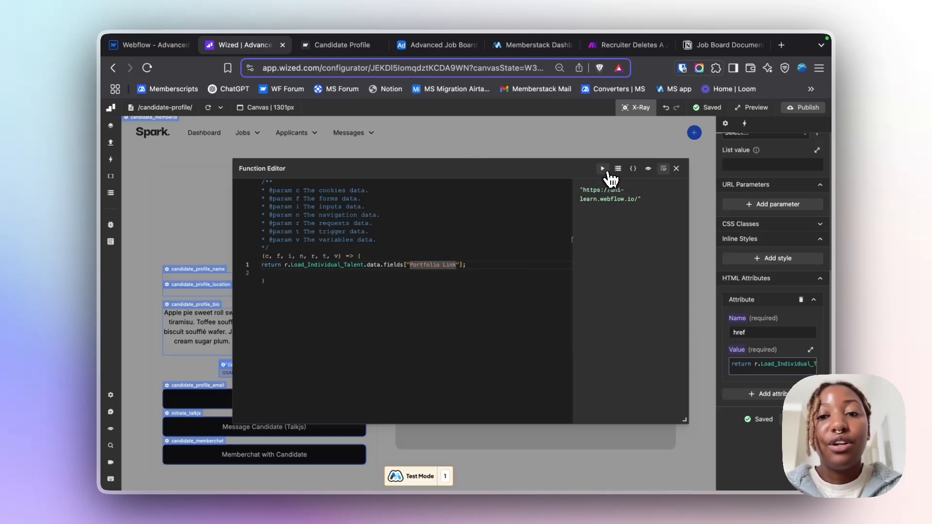
left_click(676, 169)
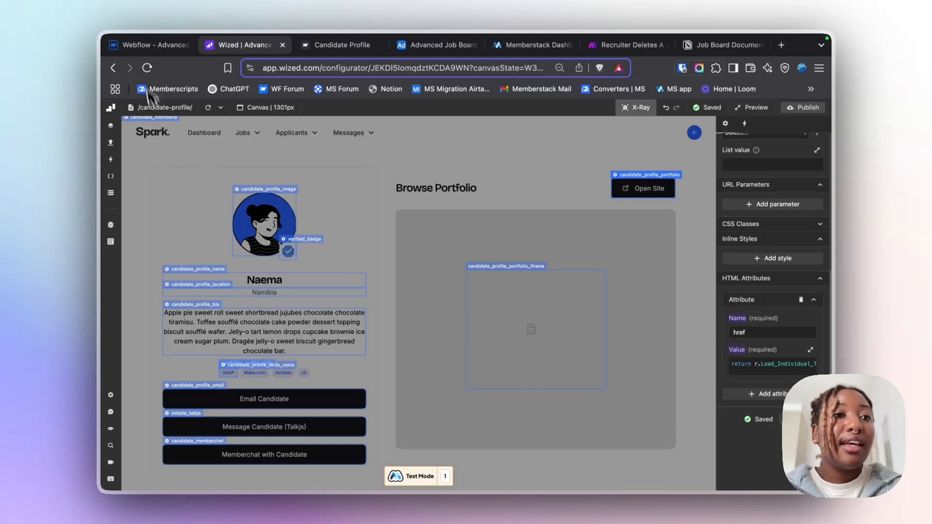
- Switch to Webflow and examine the portfolio-iframe embed code that loads the Portfolio Link through Wized
left_click(140, 45)
left_click(531, 340)
double_click(520, 330)
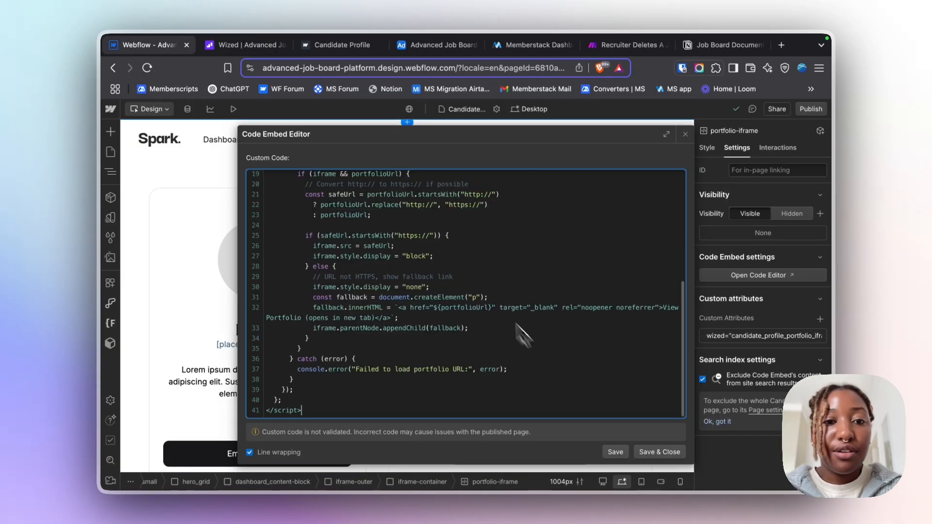
scroll(391, 267, "up", 3)
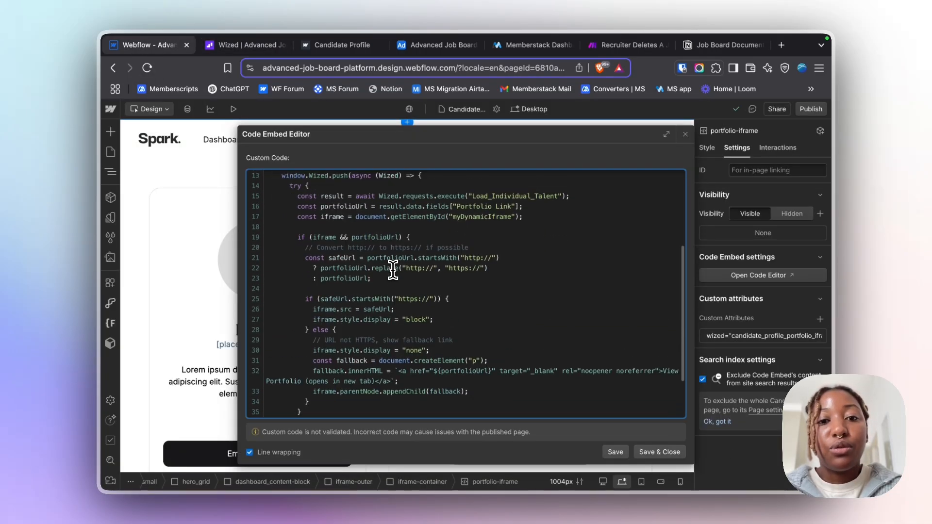
scroll(393, 270, "up", 3)
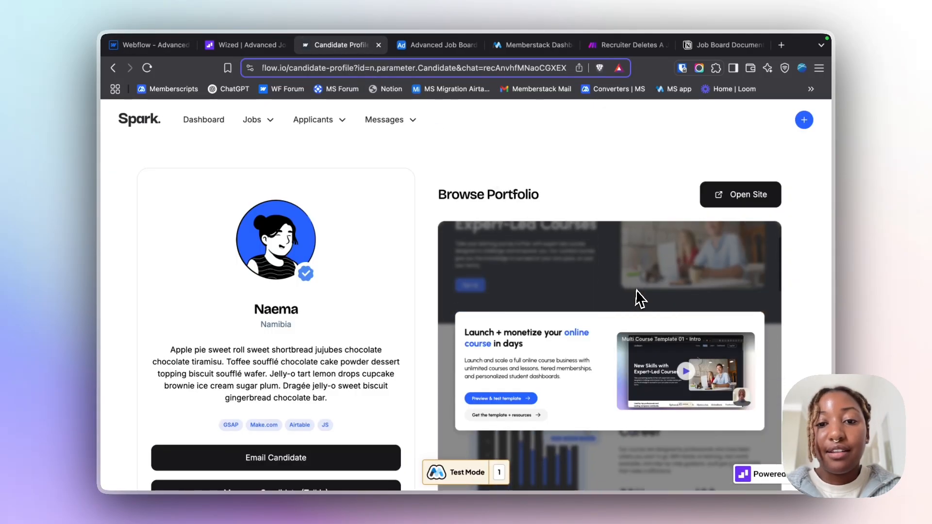
- Dismiss the popup in the live Candidate Profile's embedded portfolio, browse the site, and close the embed code editor in Webflow
scroll(636, 290, "down", 2)
scroll(637, 290, "up", 4)
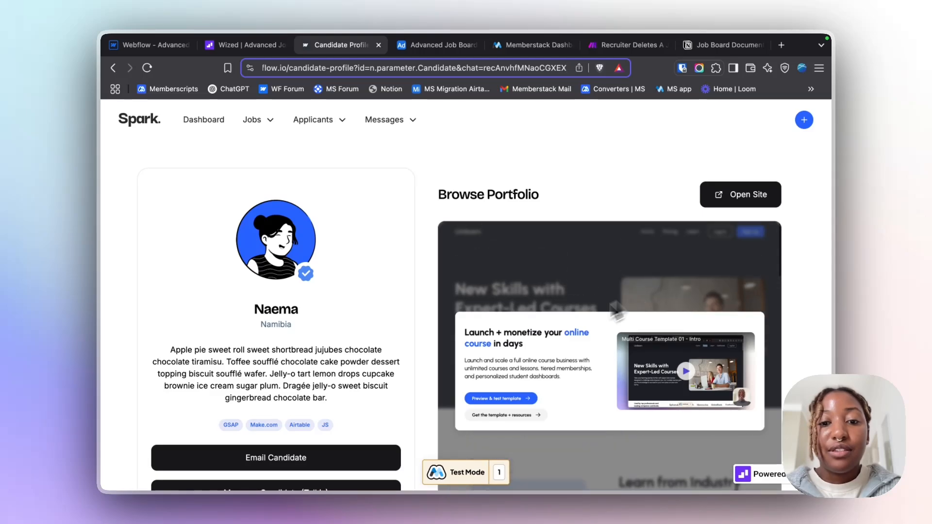
left_click(512, 403)
scroll(651, 314, "down", 10)
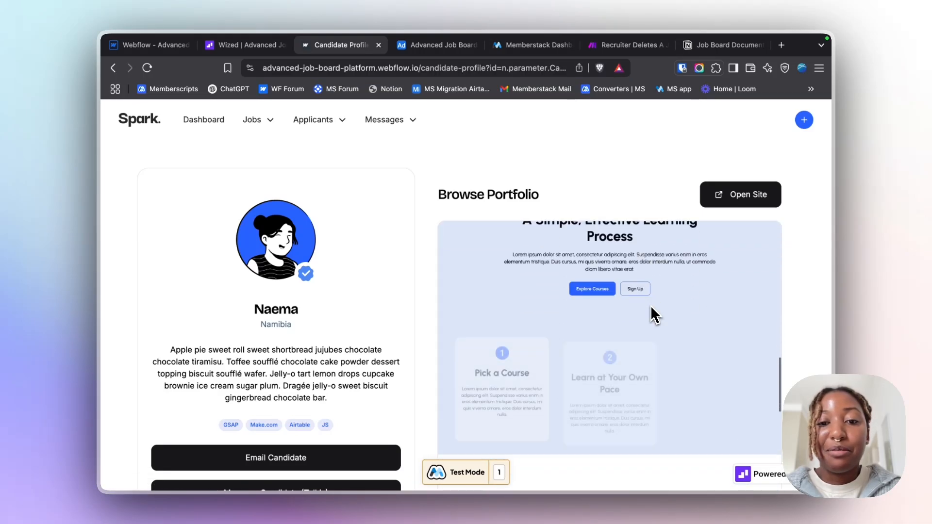
scroll(651, 314, "up", 9)
scroll(652, 315, "up", 2)
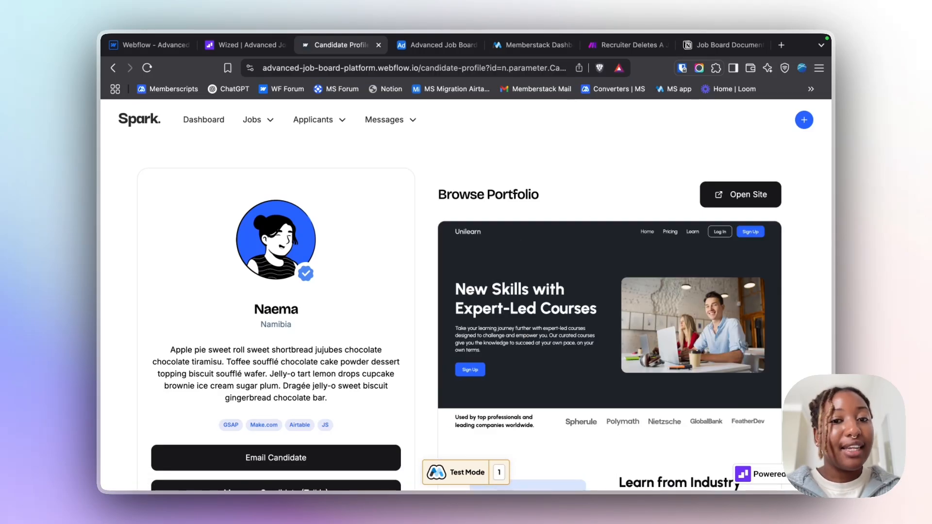
left_click(150, 49)
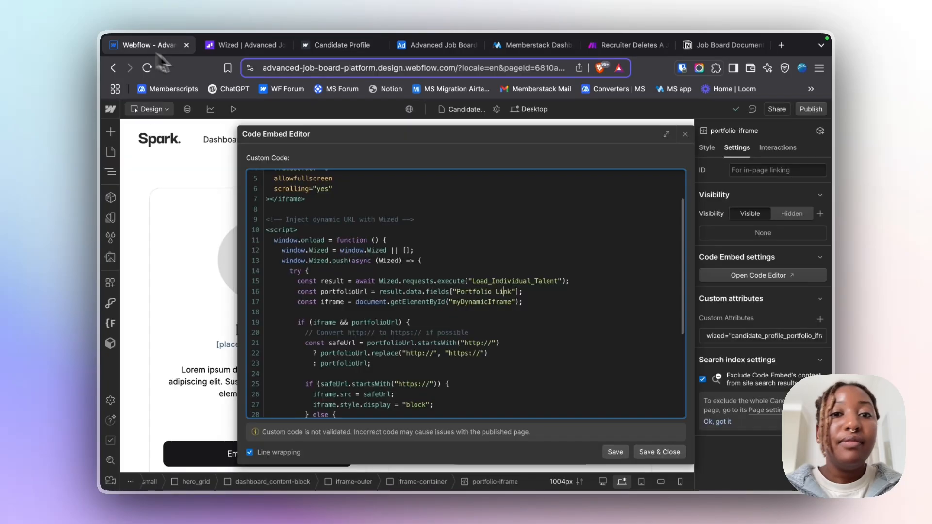
left_click(655, 155)
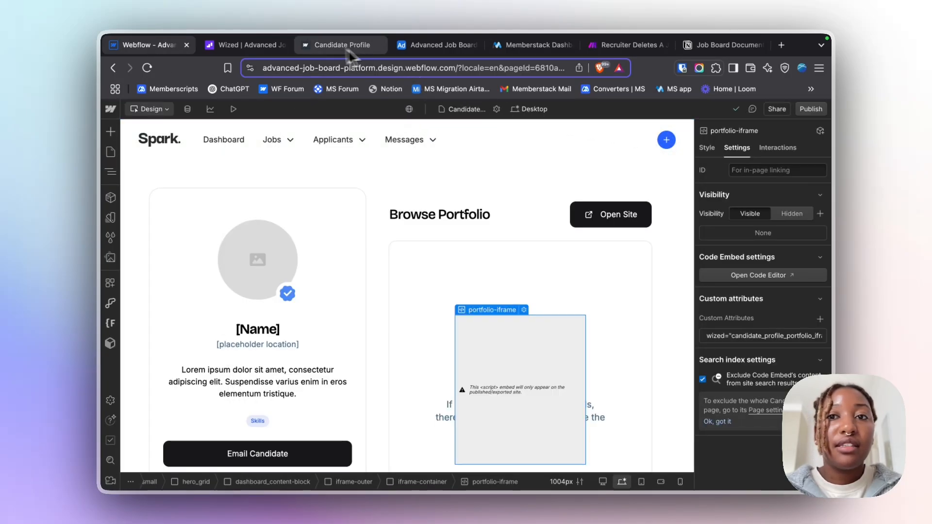
- Return to Wized, inspect candidate_profile_skills' list settings and execute its list value function to check the output
left_click(244, 49)
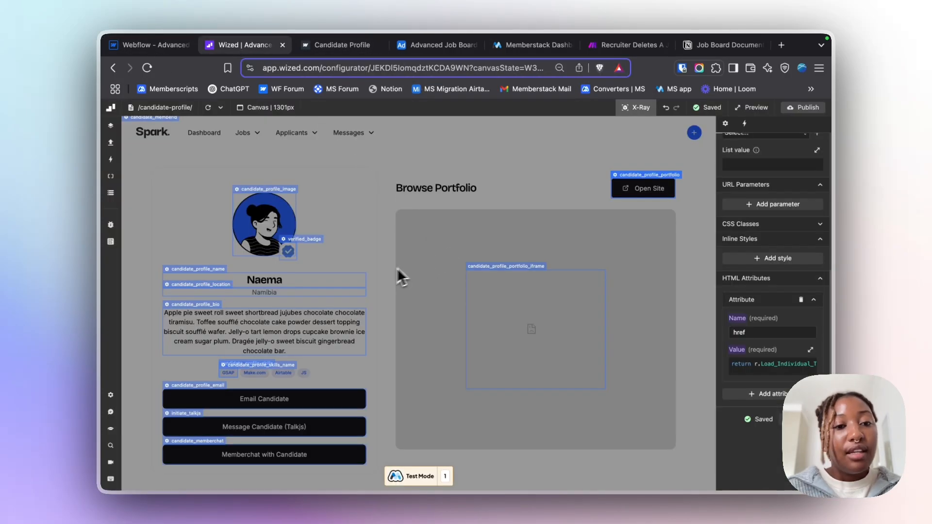
scroll(397, 267, "down", 3)
left_click(633, 109)
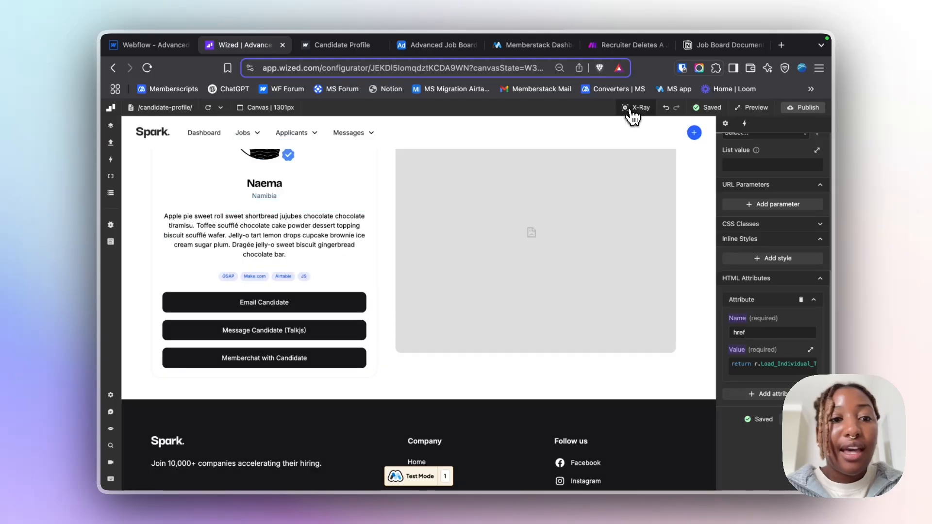
left_click(636, 112)
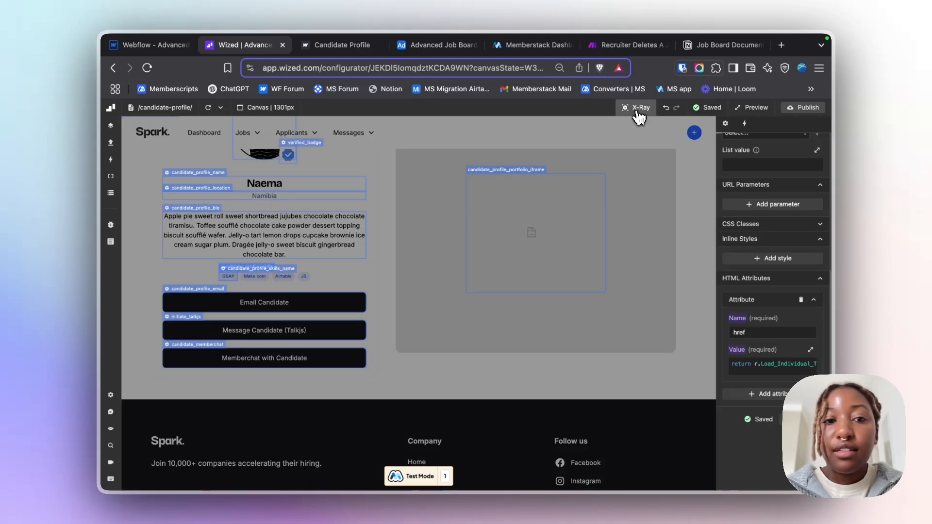
left_click(264, 270)
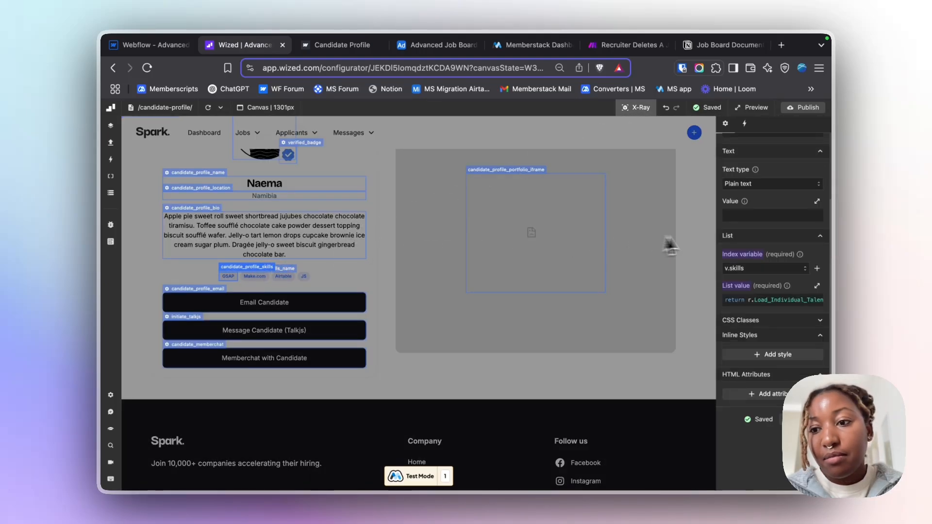
scroll(763, 272, "up", 3)
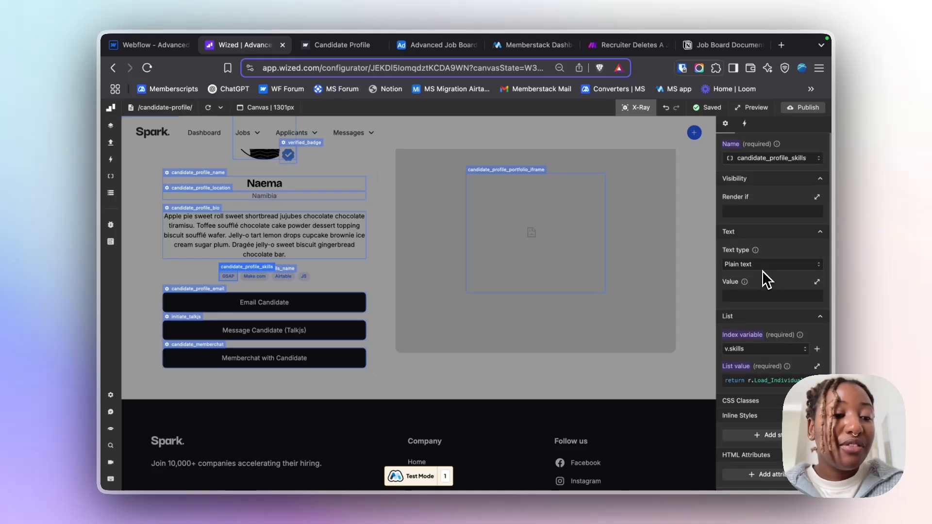
left_click(777, 385)
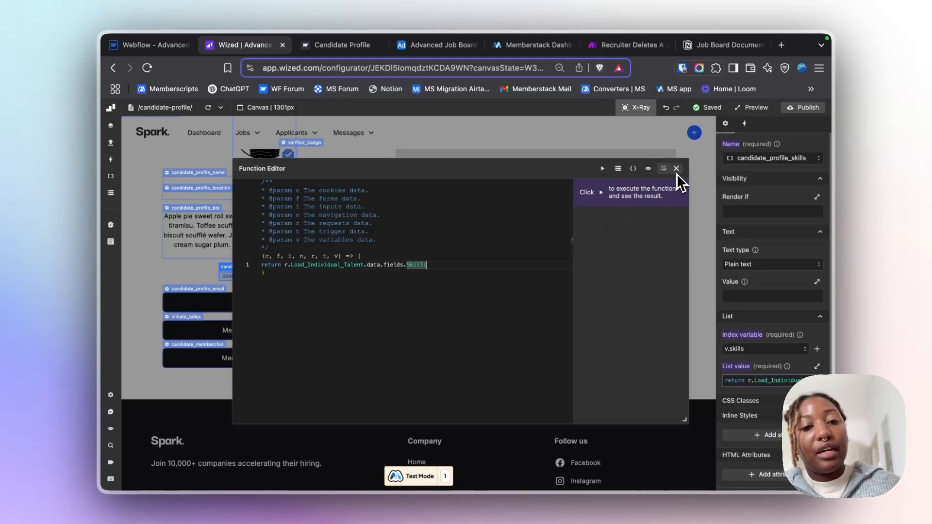
left_click(603, 170)
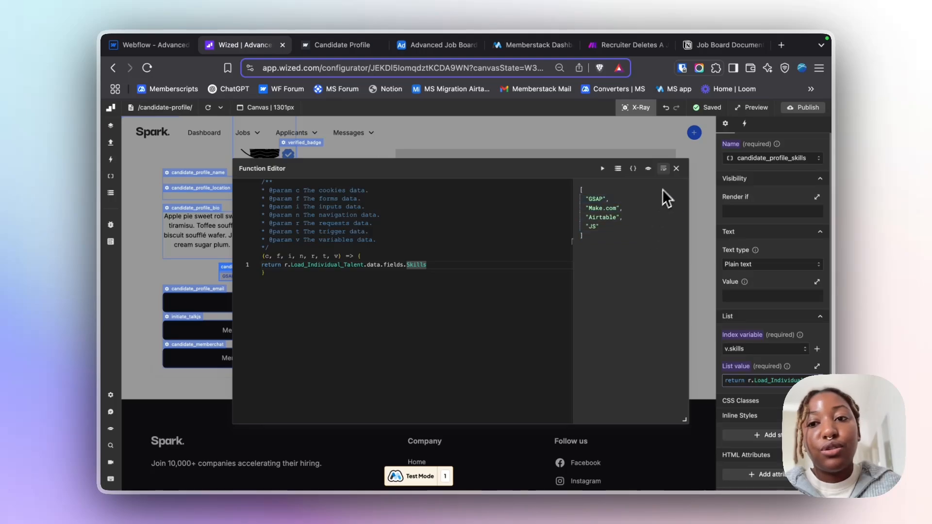
left_click(677, 169)
- Examine the text value function of candidate_profile_skills_name that reads each skill through the v.skills index variable
left_click(286, 272)
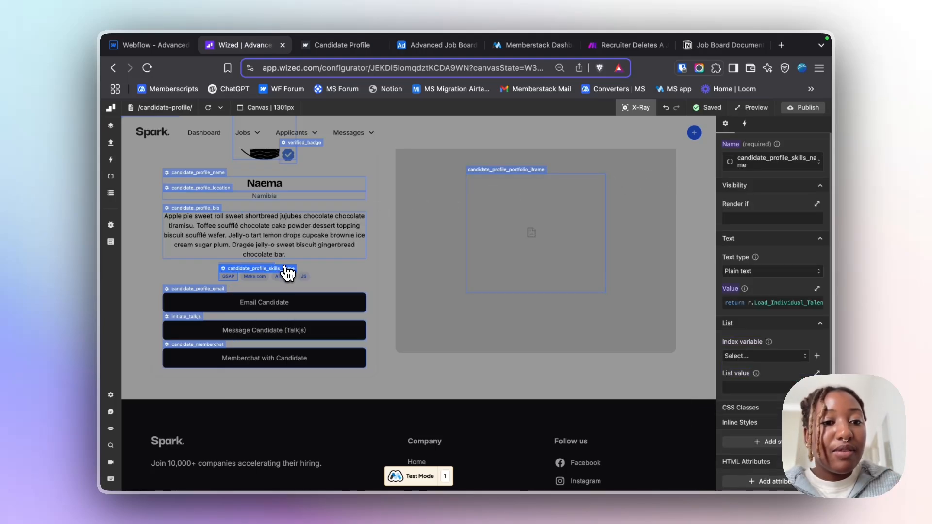
left_click(763, 304)
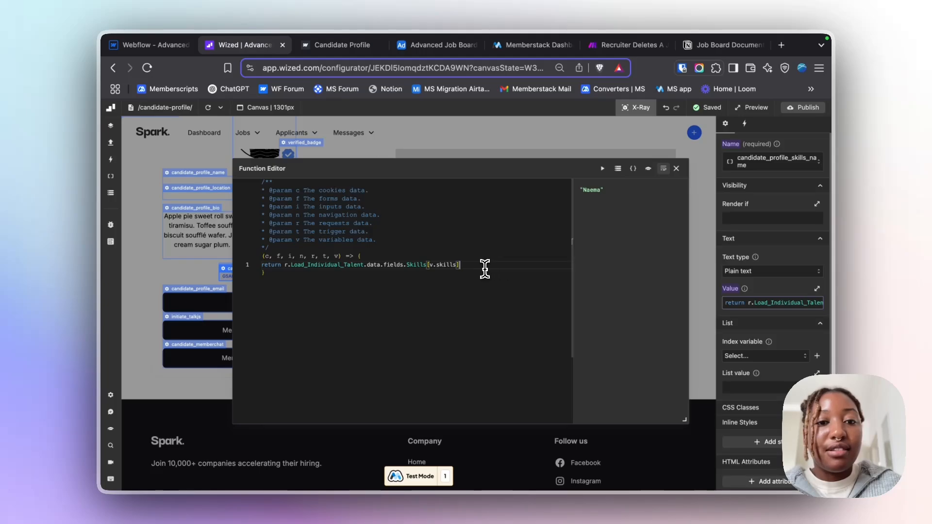
left_click(677, 169)
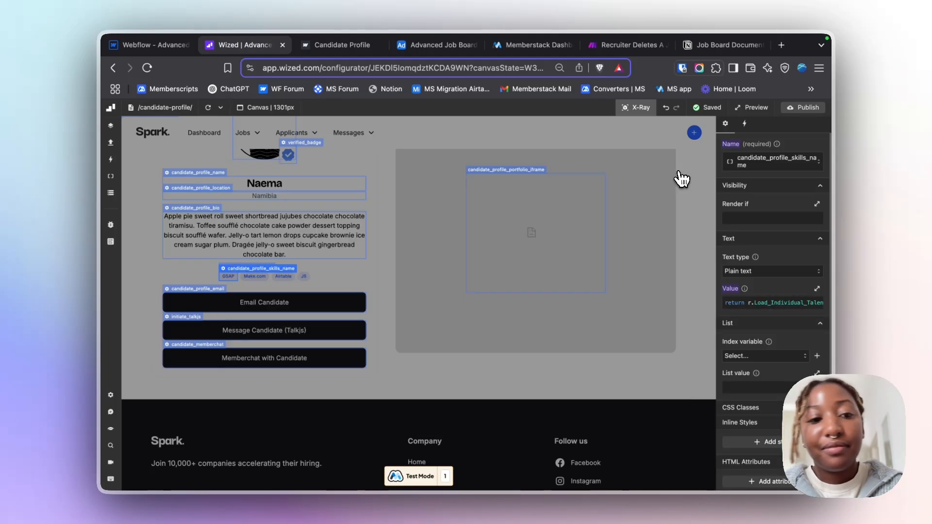
- Inspect initiate_talkjs's link settings, and check the slug and layout of the Messages TalkJS Recruiter page in Webflow
scroll(234, 308, "up", 3)
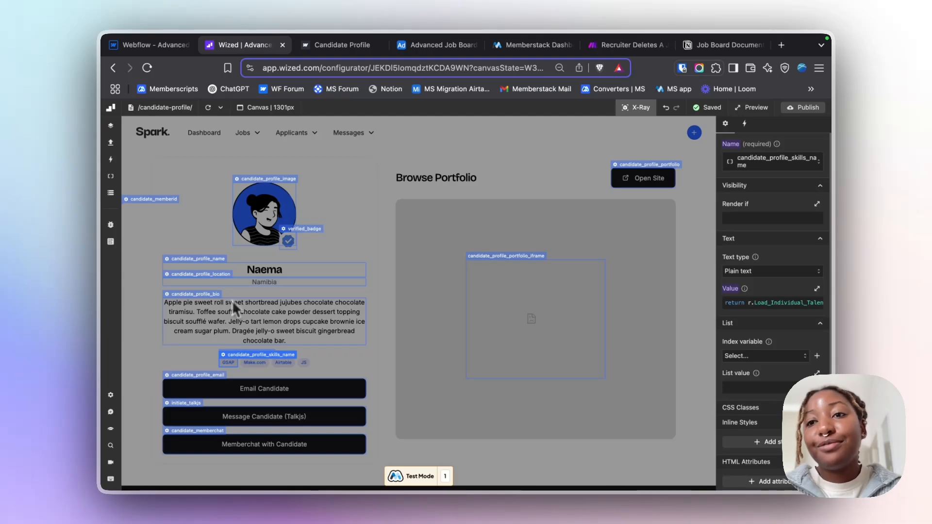
scroll(525, 258, "down", 2)
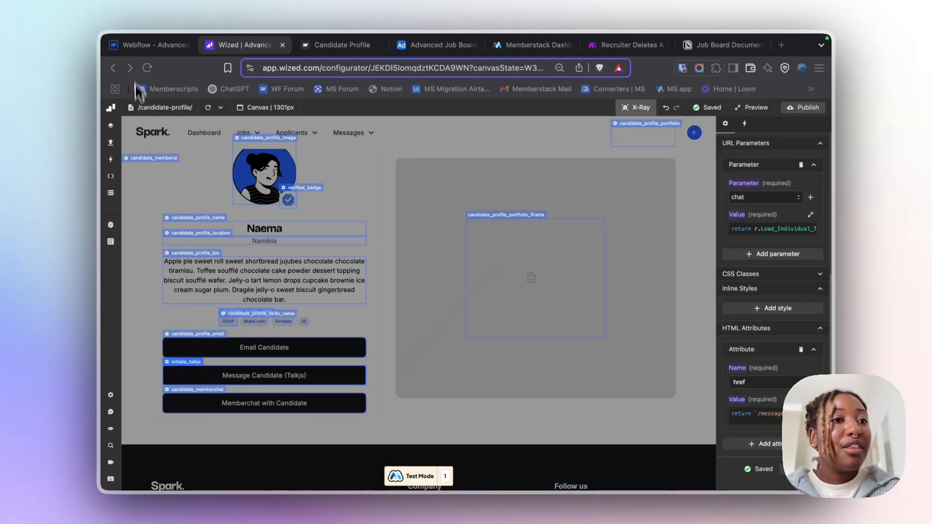
left_click(141, 46)
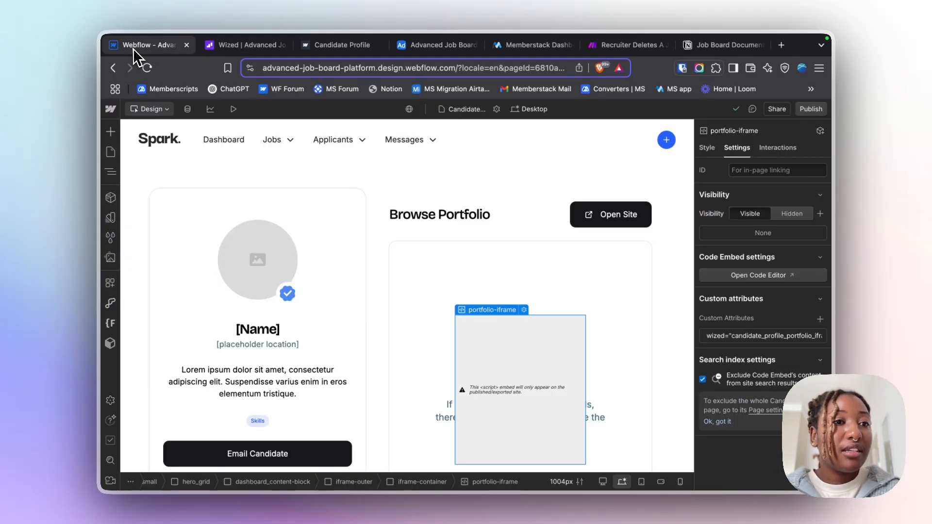
left_click(111, 153)
scroll(201, 259, "down", 1)
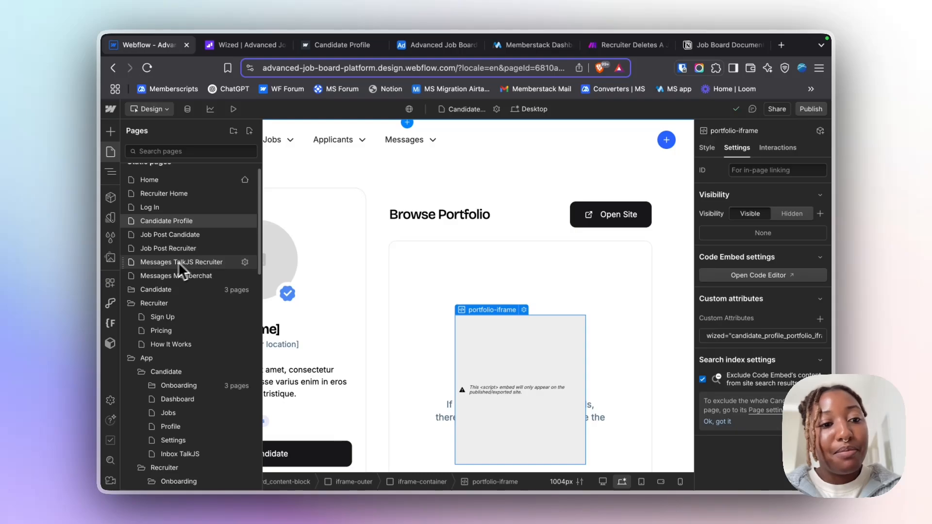
left_click(245, 263)
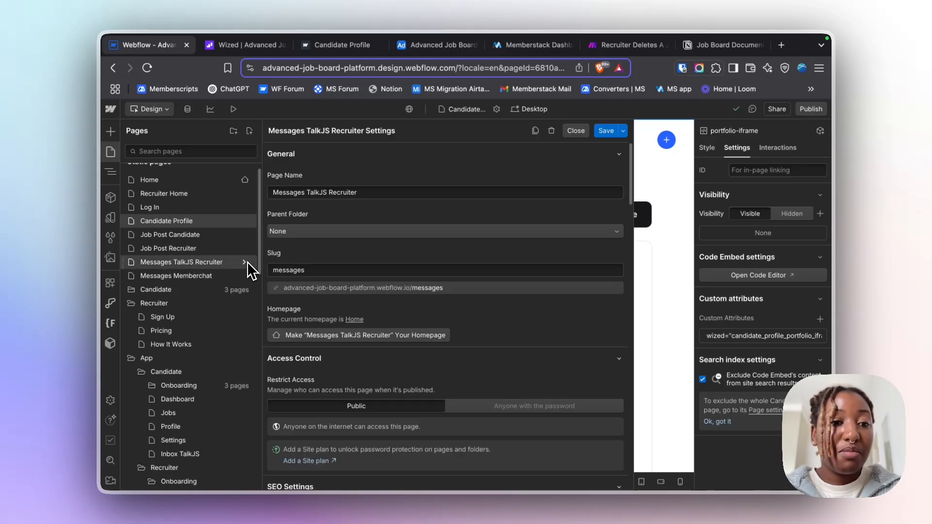
left_click(222, 262)
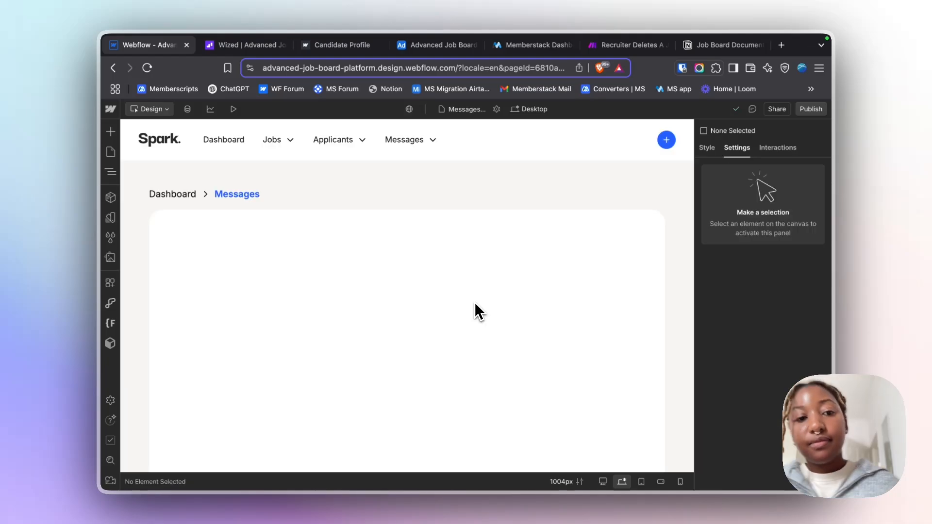
scroll(475, 302, "down", 2)
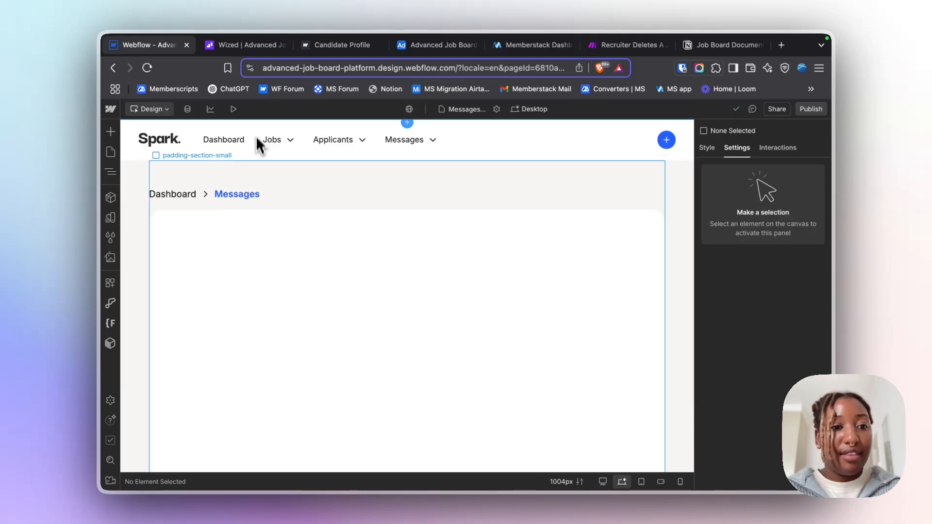
- Return to Wized and execute the value function of the chat URL parameter on initiate_talkjs
left_click(257, 48)
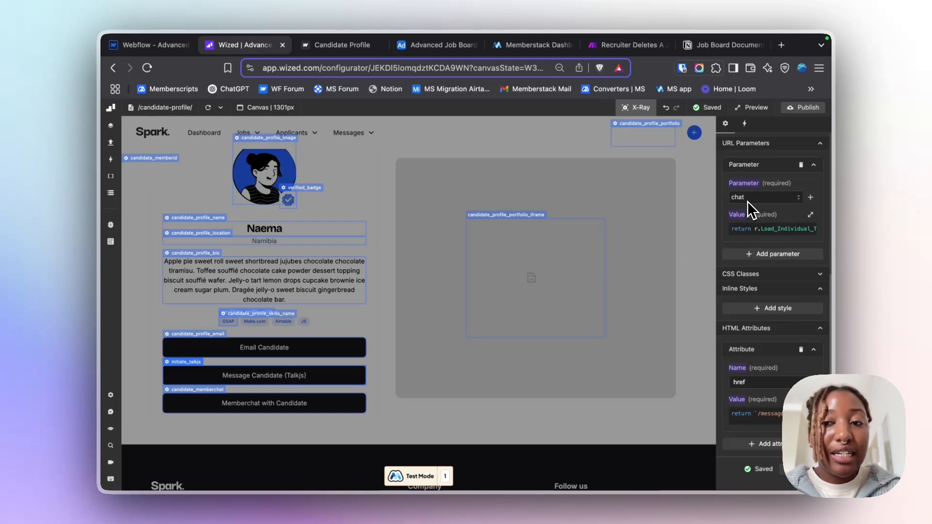
left_click(763, 235)
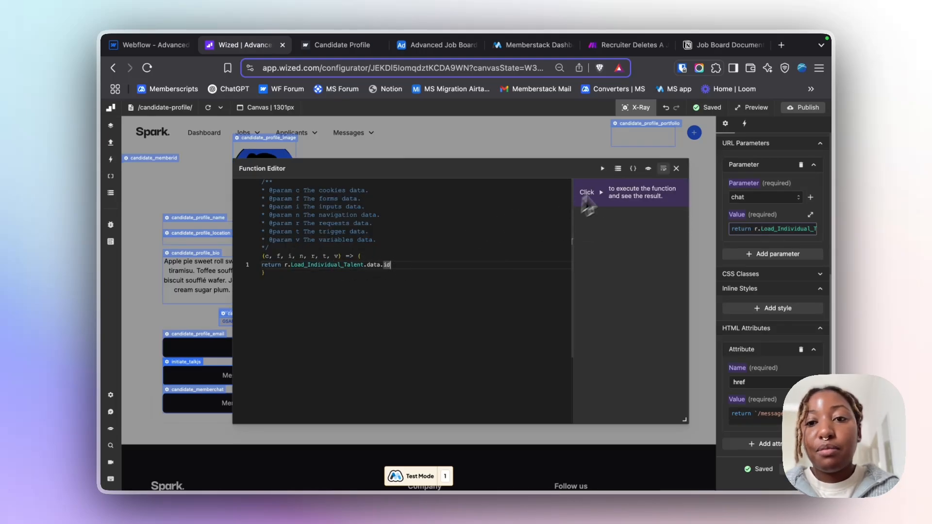
left_click(603, 168)
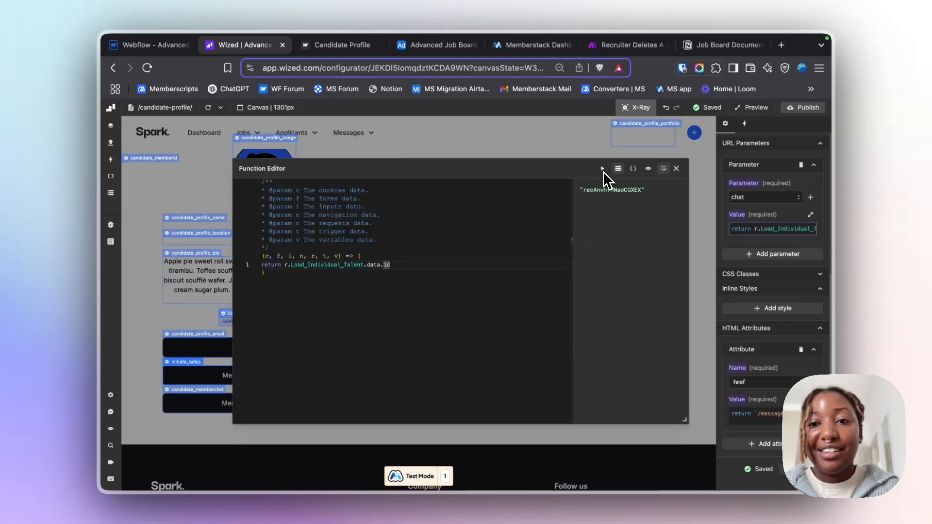
- Examine the value function of initiate_talkjs's href attribute that builds the messages link from the chat parameter
left_click(676, 169)
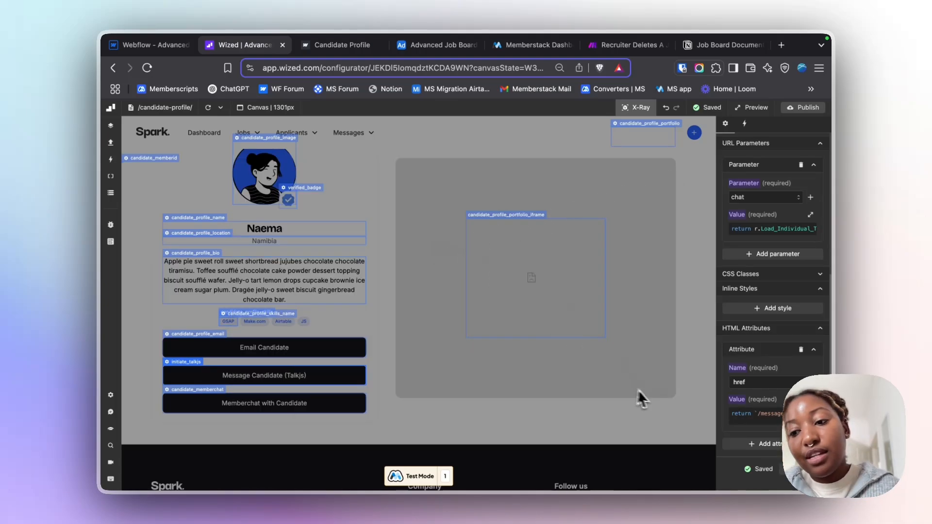
left_click(775, 427)
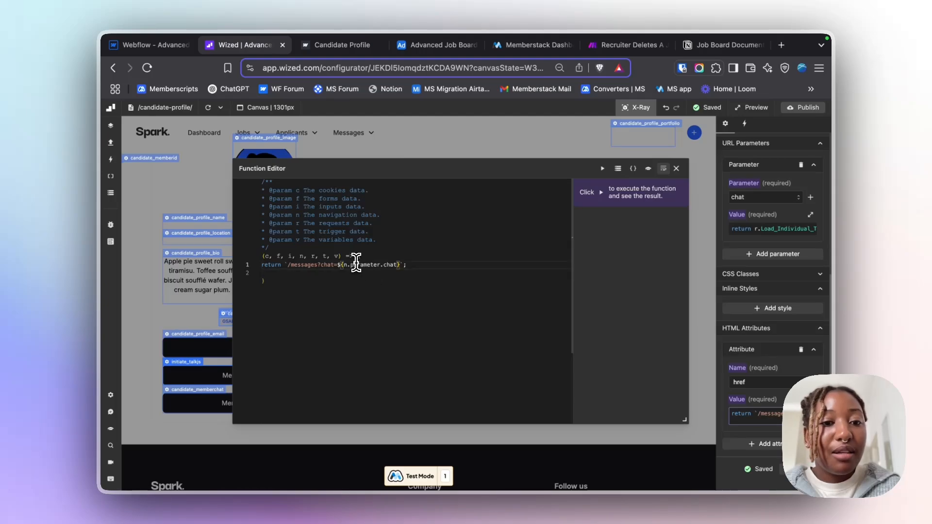
left_click(419, 261)
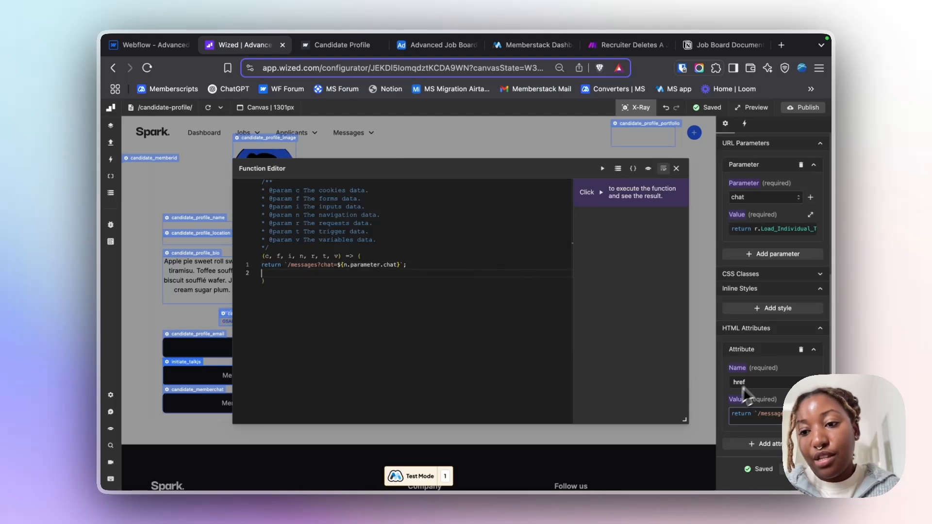
left_click(676, 170)
- Inspect the member_id URL parameter on candidate_memberchat and execute its value function that reads the MemberstackID field
left_click(215, 393)
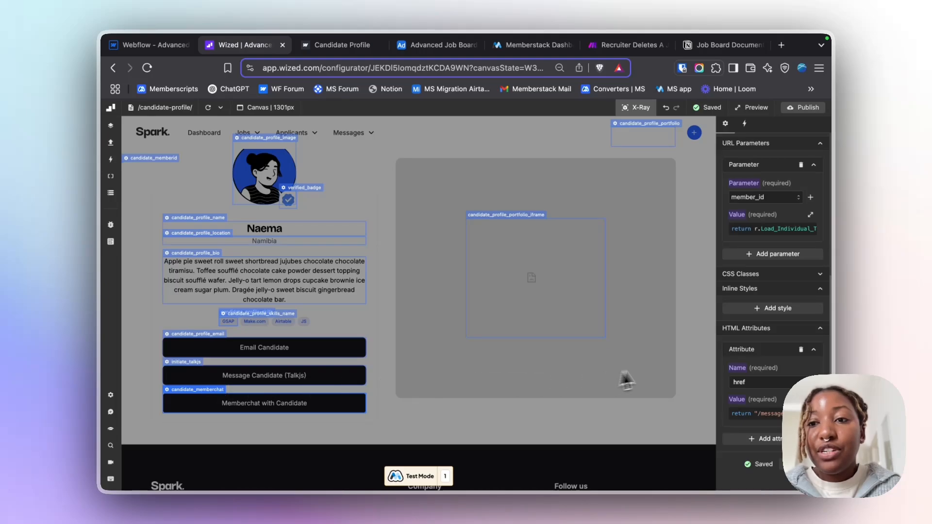
scroll(765, 345, "up", 2)
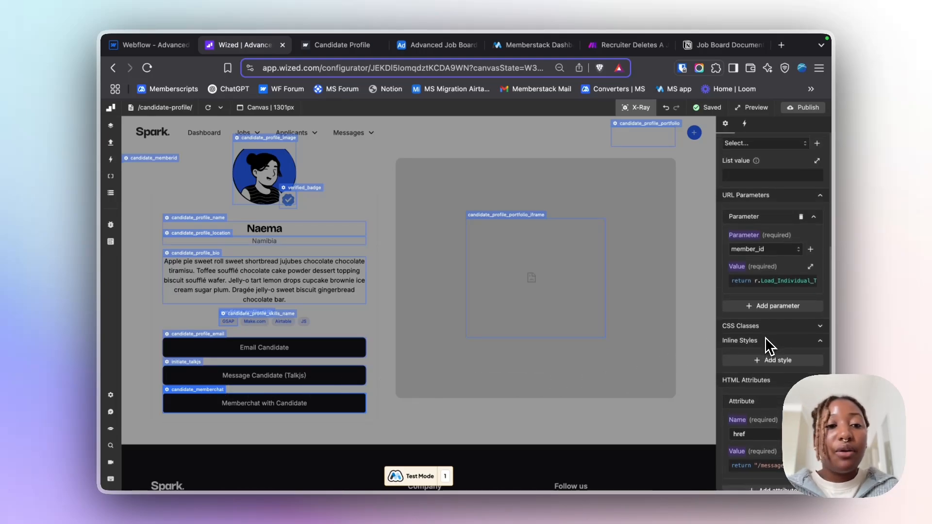
left_click(762, 251)
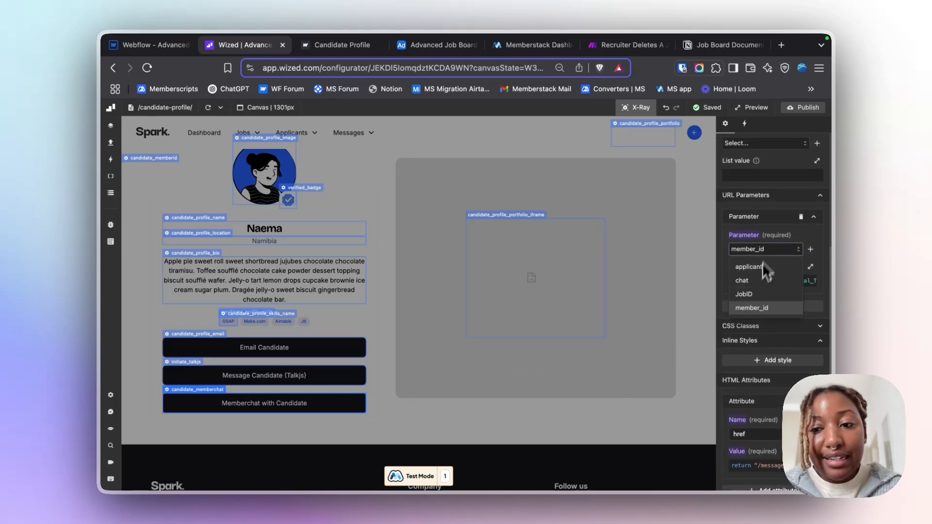
left_click(764, 233)
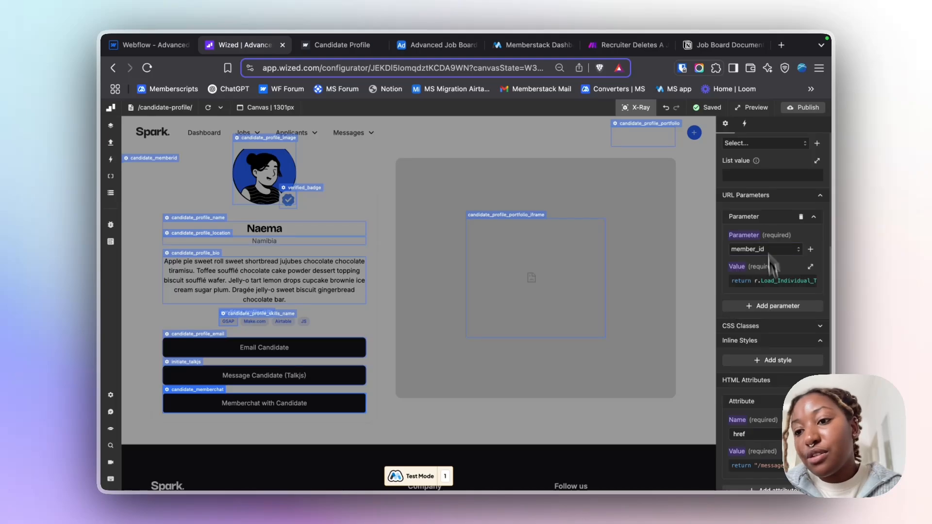
left_click(774, 284)
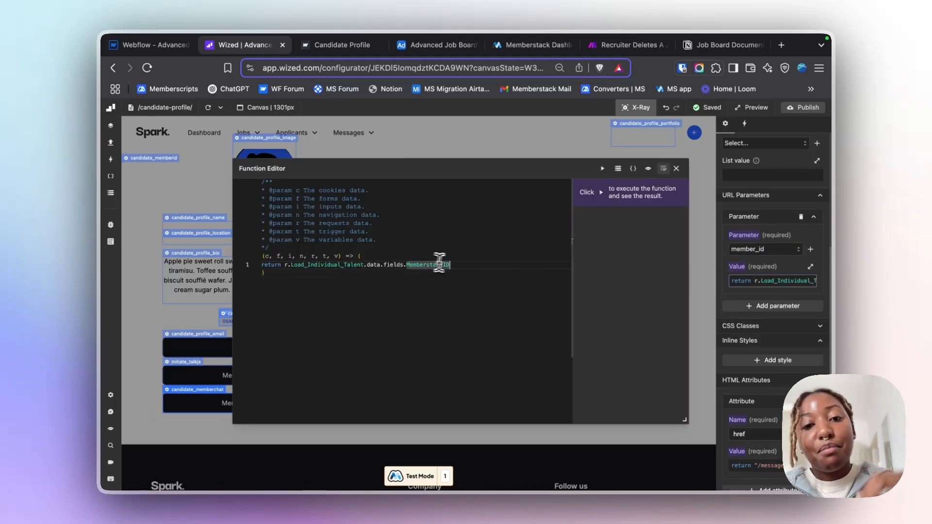
left_click(608, 182)
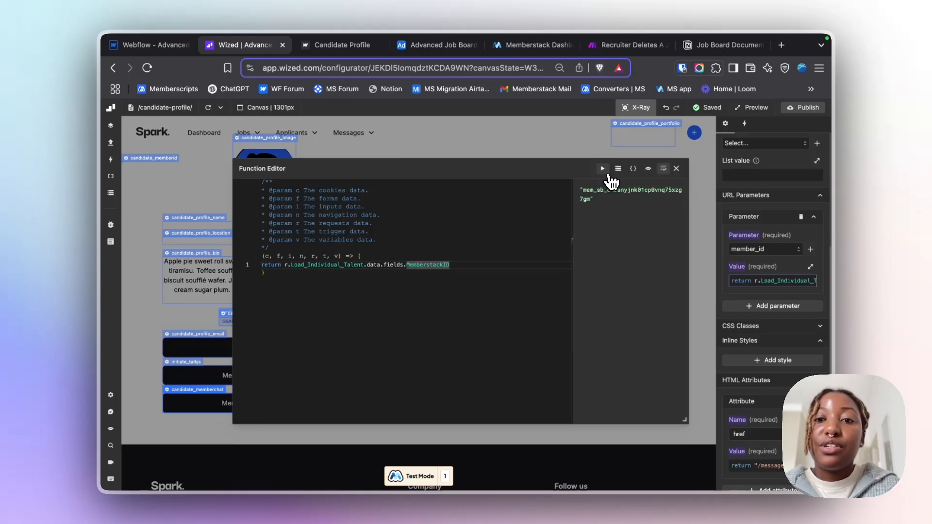
left_click(678, 170)
- Examine the href value function of candidate_memberchat, and check the messages pages in Webflow's page list before returning to Wized
scroll(773, 340, "down", 3)
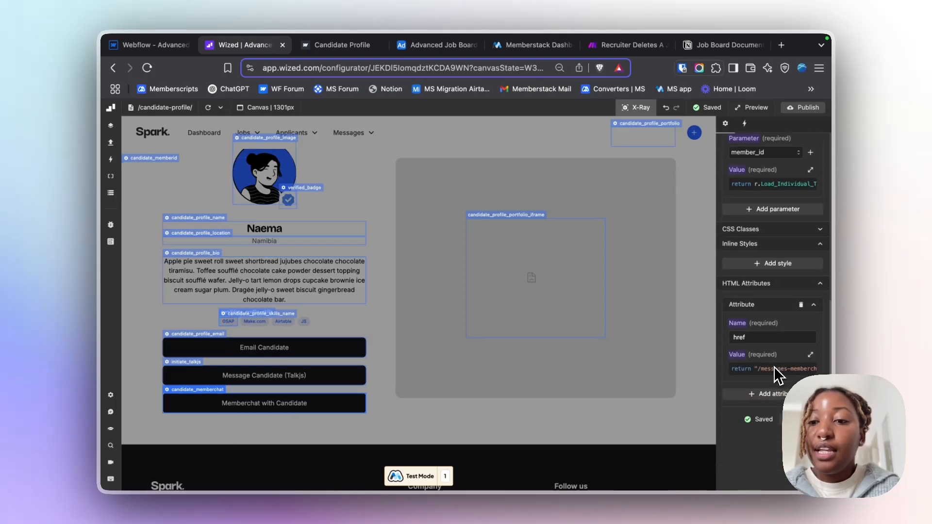
left_click(773, 369)
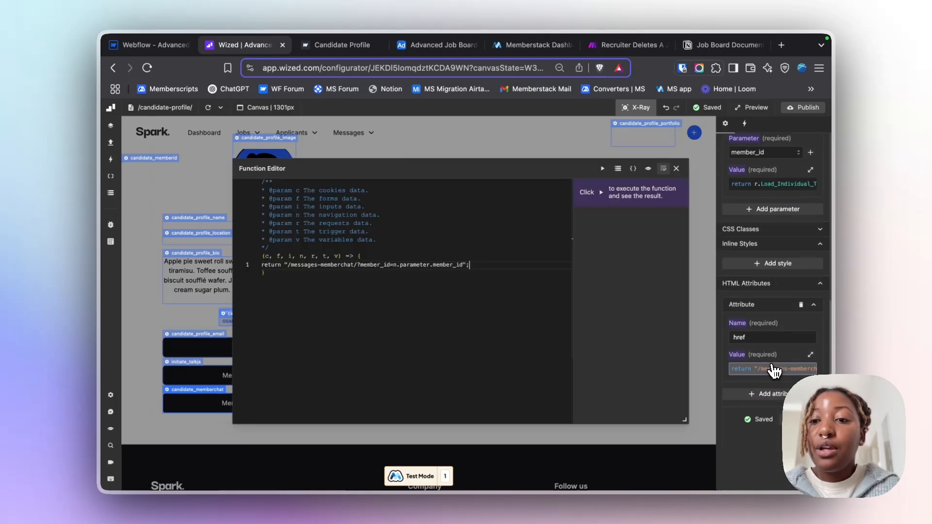
double_click(403, 265)
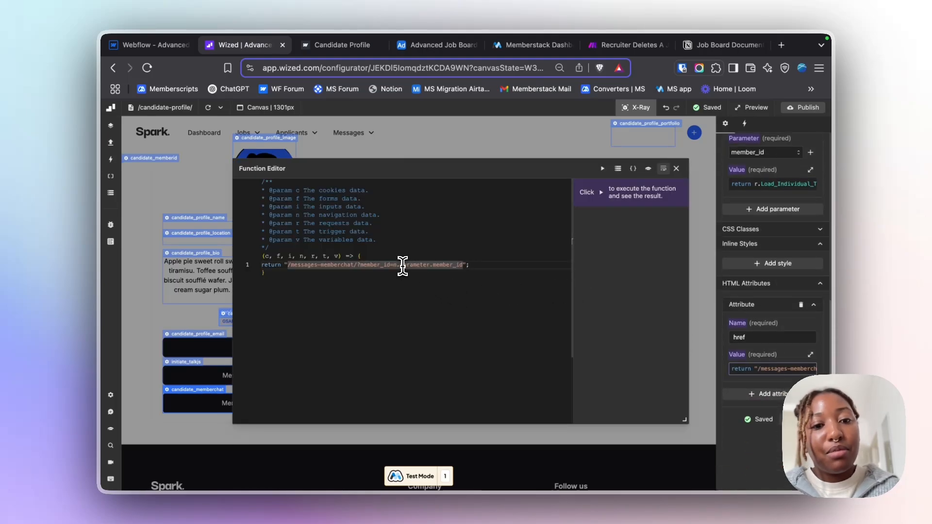
left_click(157, 44)
left_click(111, 151)
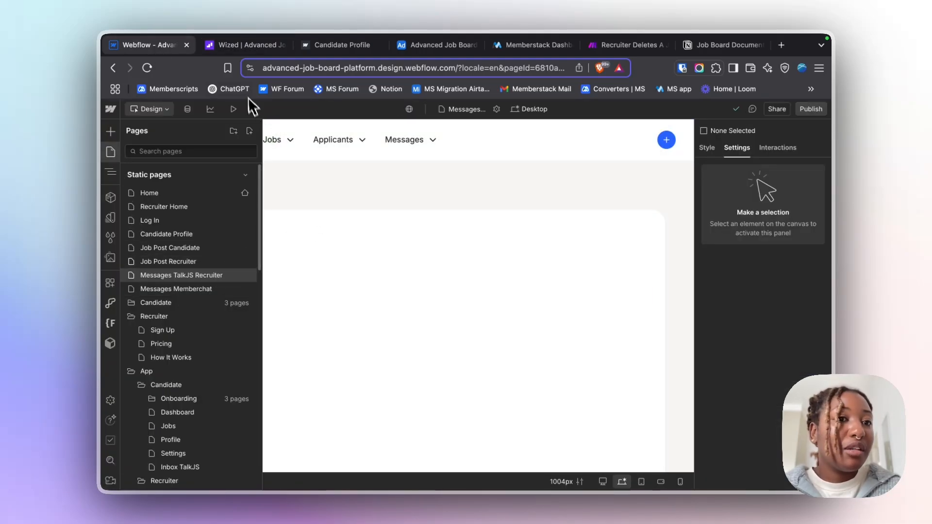
left_click(246, 44)
key("Escape")
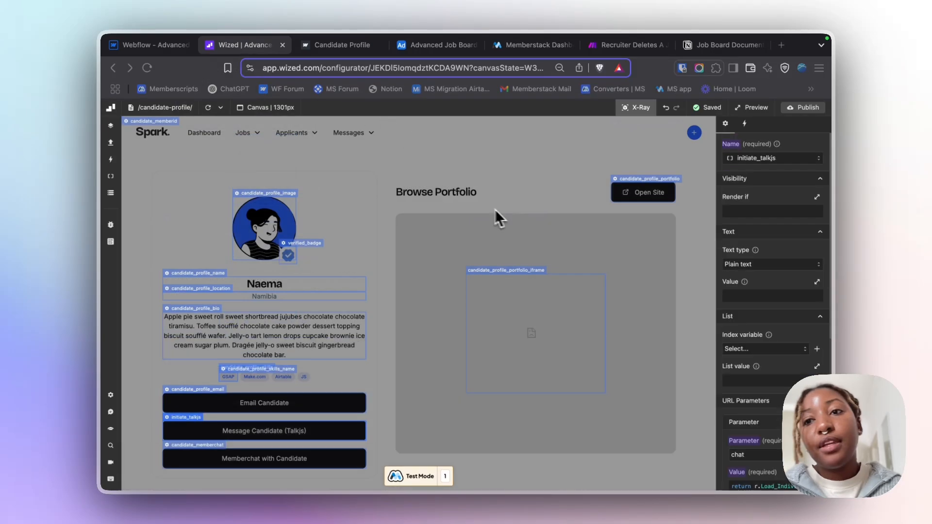
- Turn off X-Ray to review the plain candidate profile, and open the Talent Pool page from the site's navigation
left_click(633, 109)
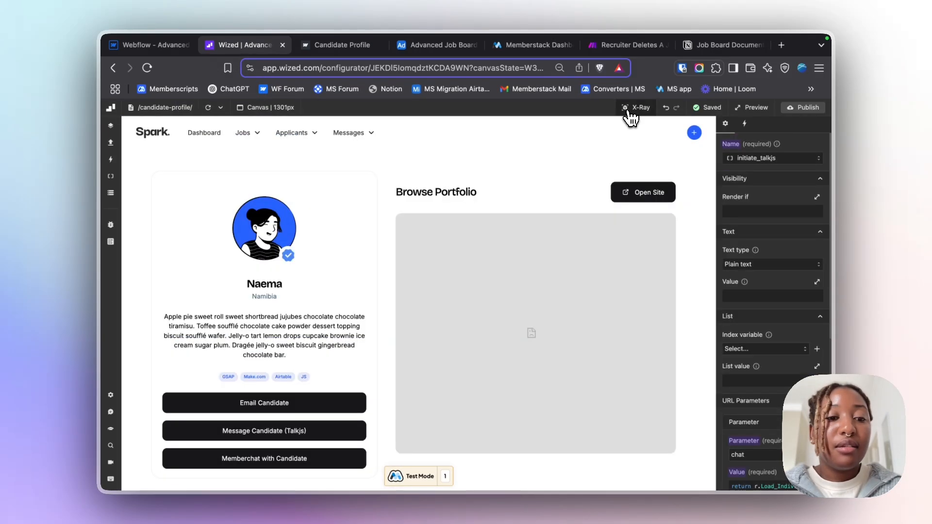
scroll(395, 247, "down", 3)
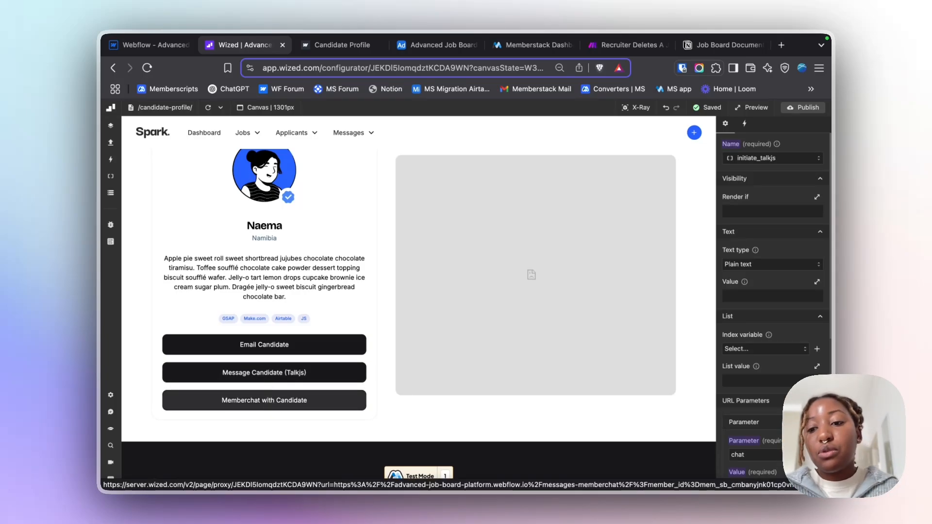
scroll(340, 282, "up", 2)
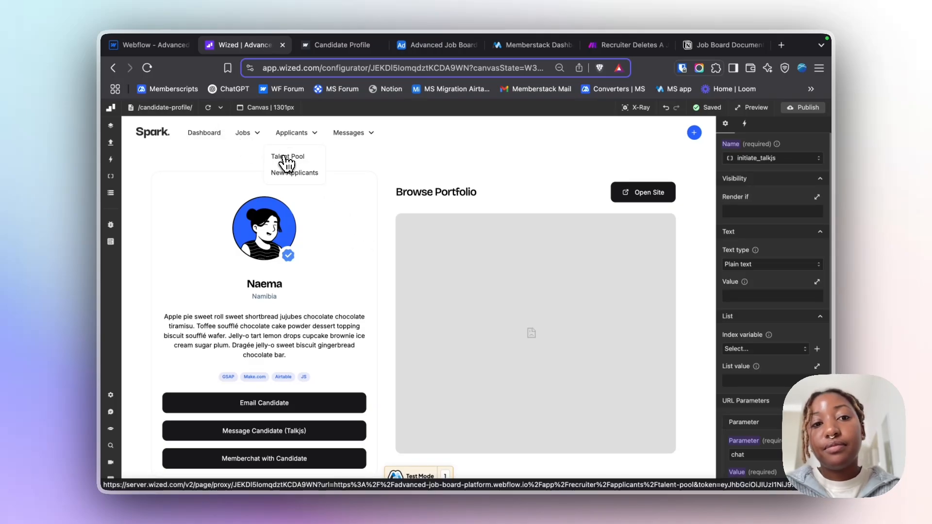
left_click(286, 160)
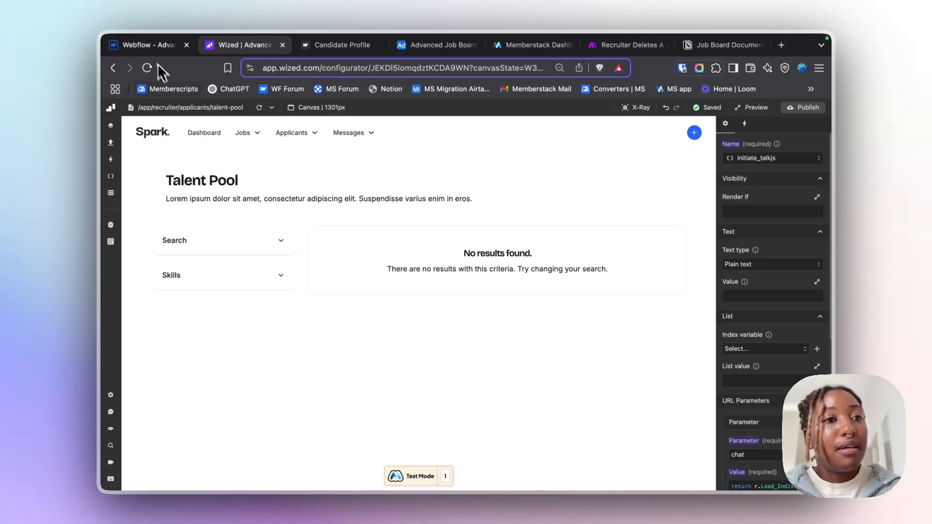
- Check the recruiter Applicants pages in Webflow's page list, and return to Wized to view the New Applicants page
left_click(150, 46)
scroll(195, 175, "down", 5)
scroll(197, 186, "down", 5)
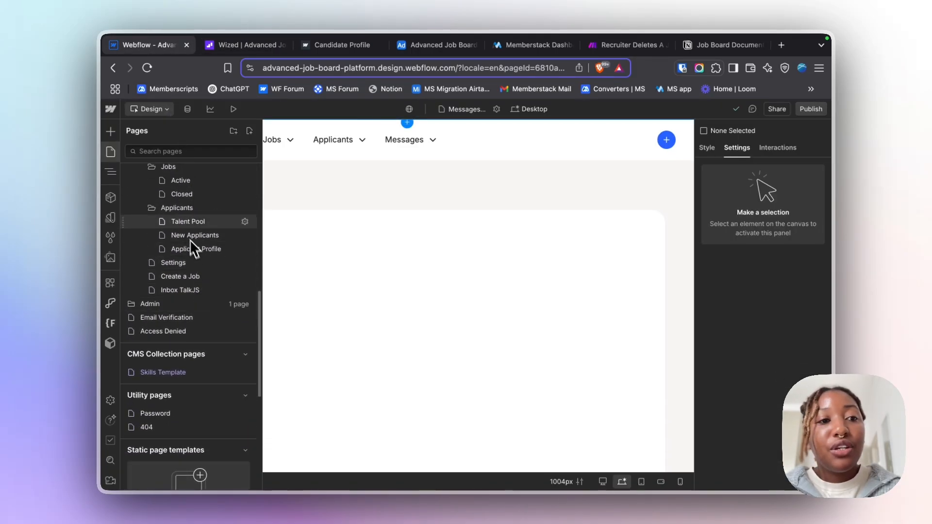
left_click(115, 154)
left_click(238, 46)
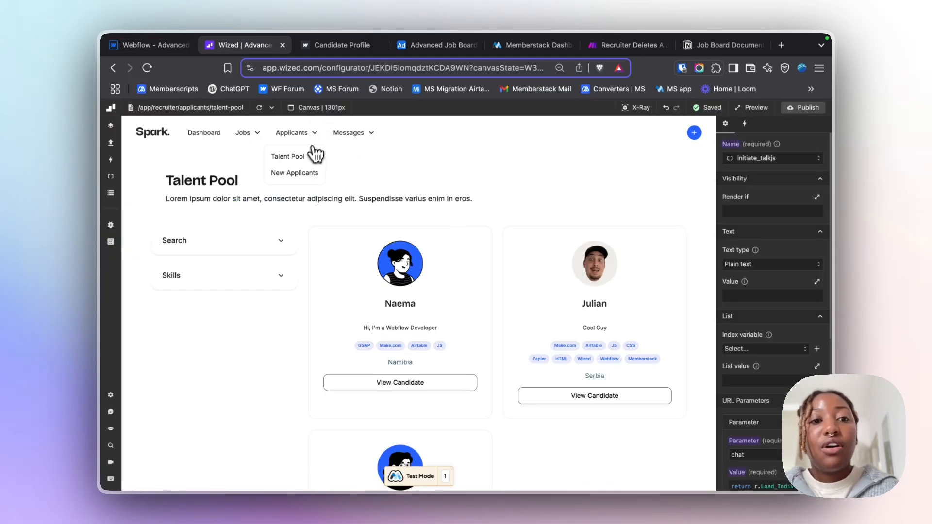
left_click(296, 175)
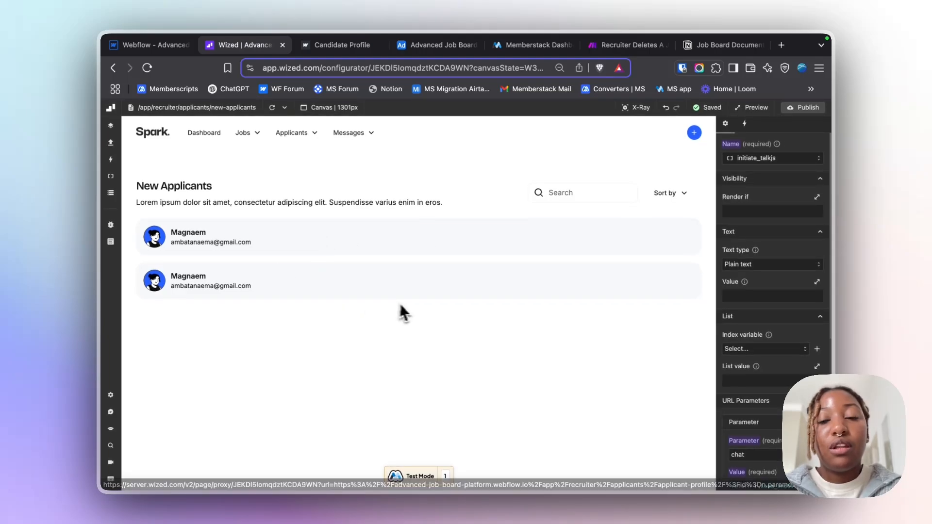
- Switch to Webflow, open the New Applicants page and look over its applicant list and empty state
left_click(154, 48)
key("p")
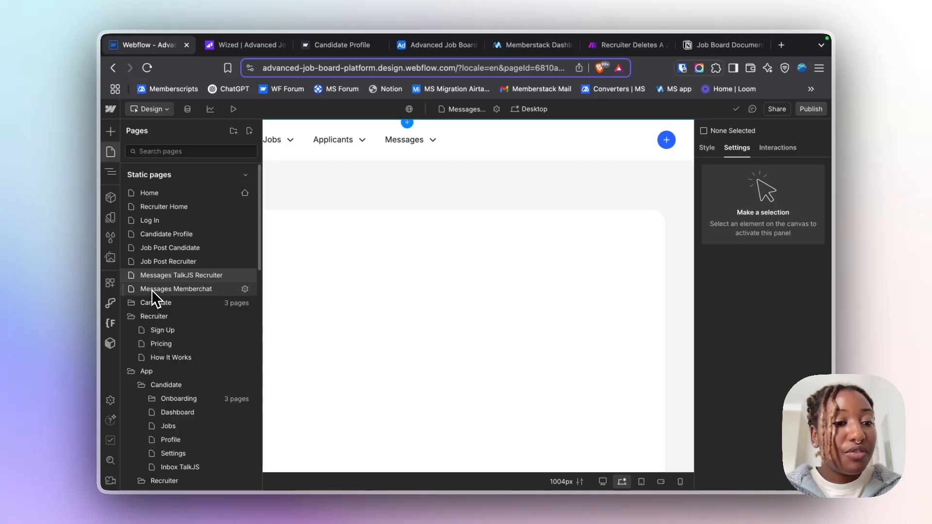
scroll(153, 296, "down", 10)
left_click(173, 293)
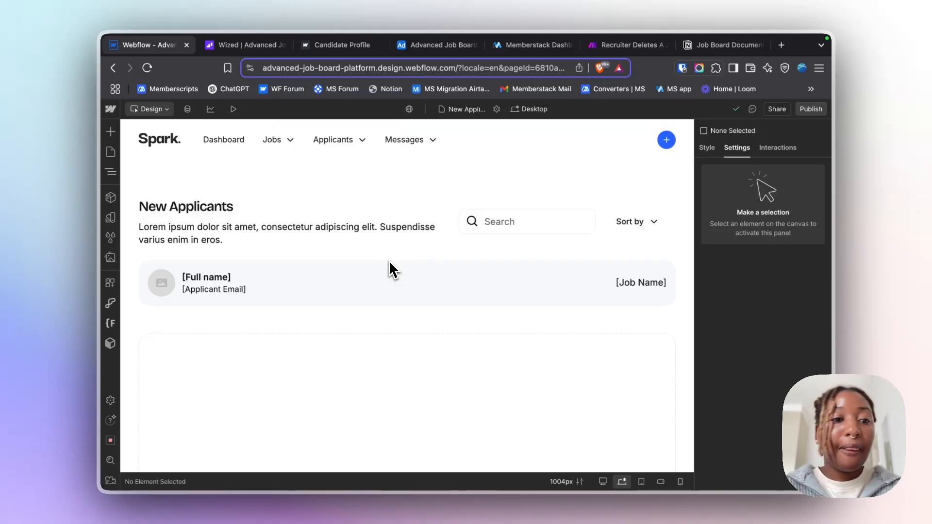
scroll(391, 268, "down", 3)
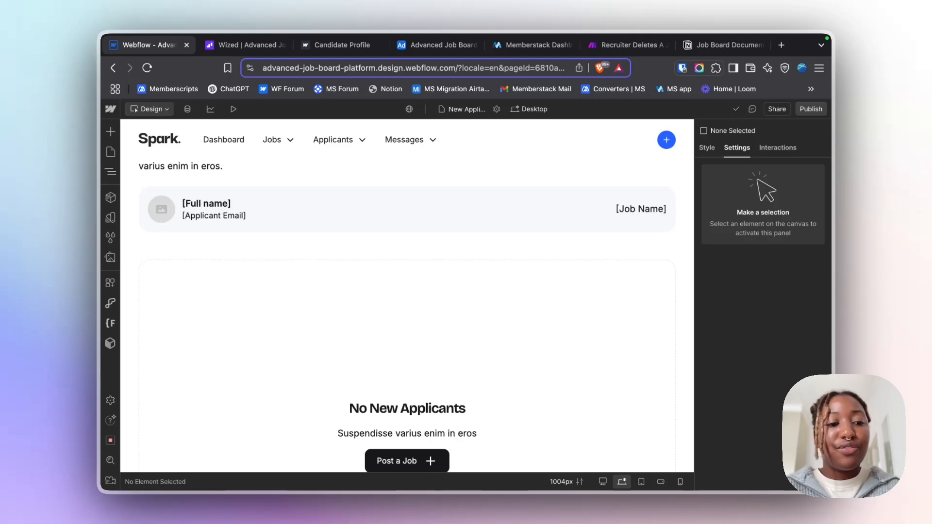
- Inspect the wized custom attributes of the jobs_empty_wrapper block and the applicants-item link on the New Applicants page
left_click(366, 287)
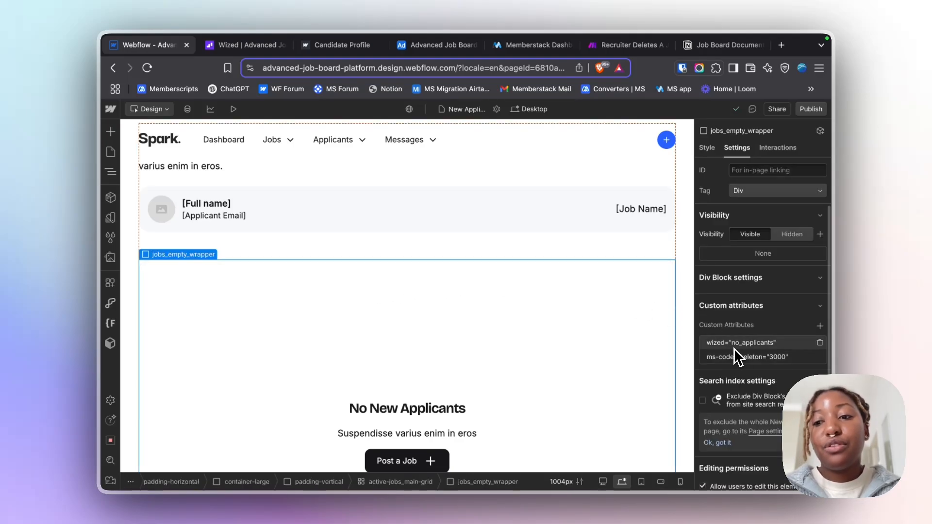
left_click(381, 197)
scroll(761, 255, "down", 2)
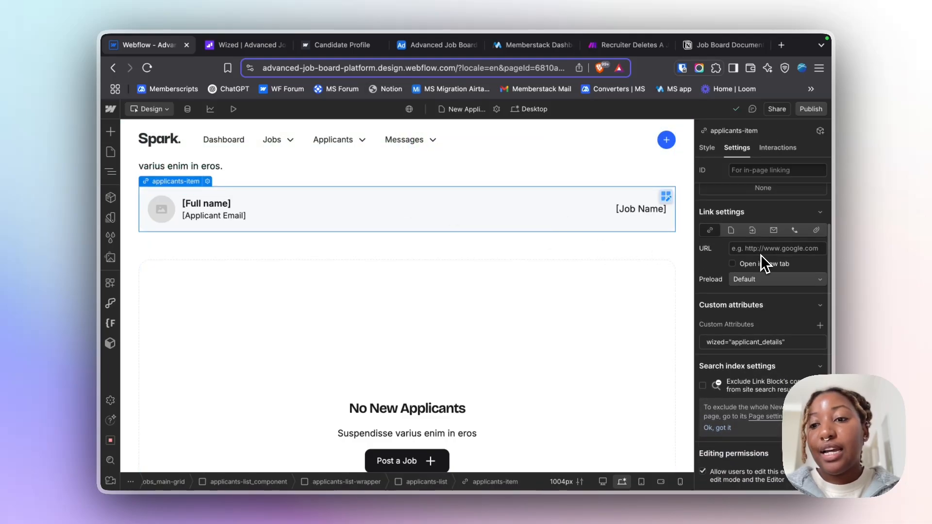
left_click(743, 346)
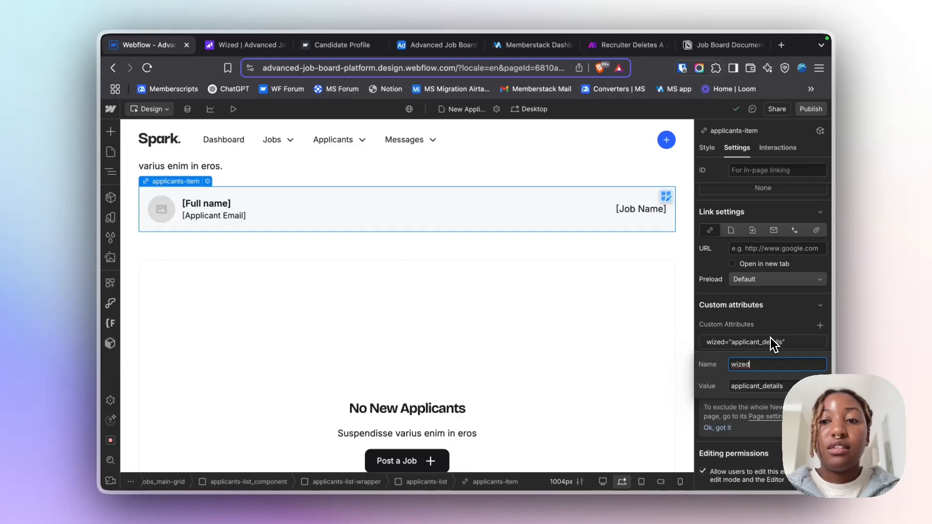
left_click(769, 337)
scroll(468, 302, "down", 5)
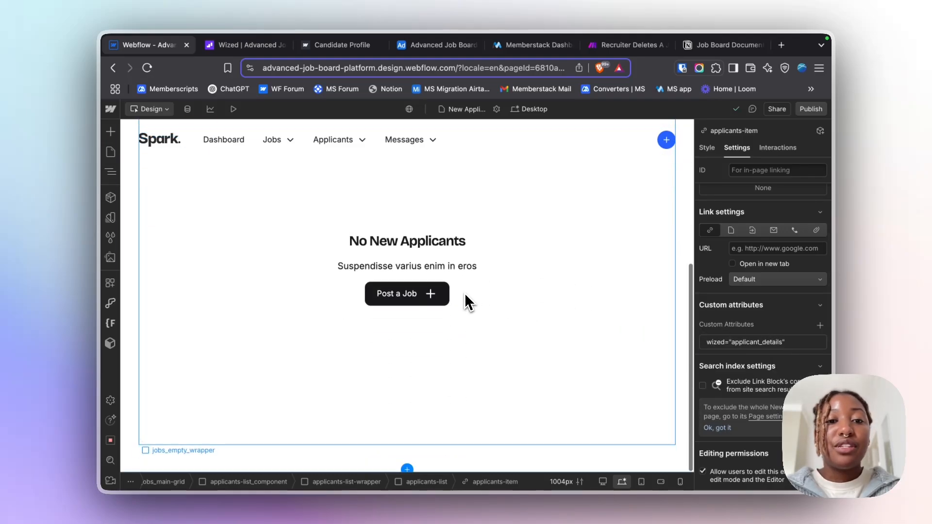
scroll(468, 301, "up", 5)
- Return to Wized, turn on X-Ray and inspect the list and URL parameter settings of applicant_details
left_click(237, 47)
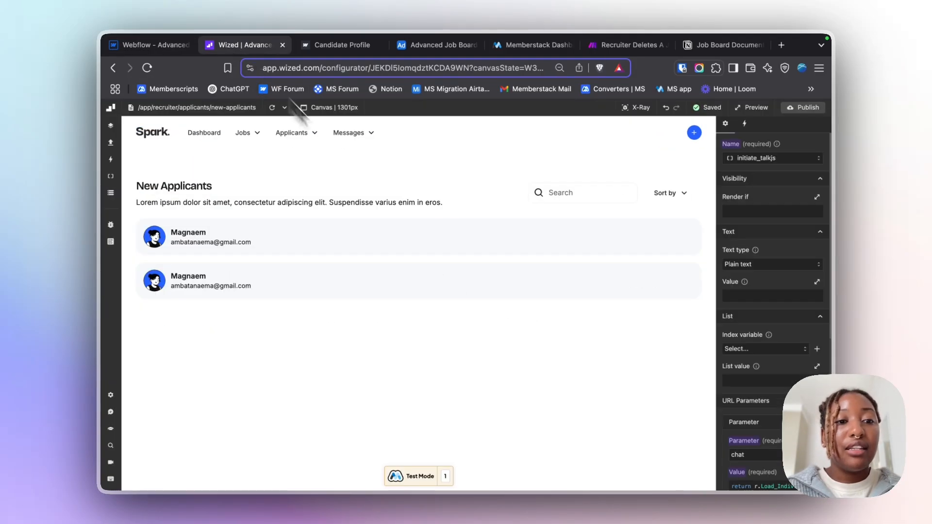
left_click(635, 107)
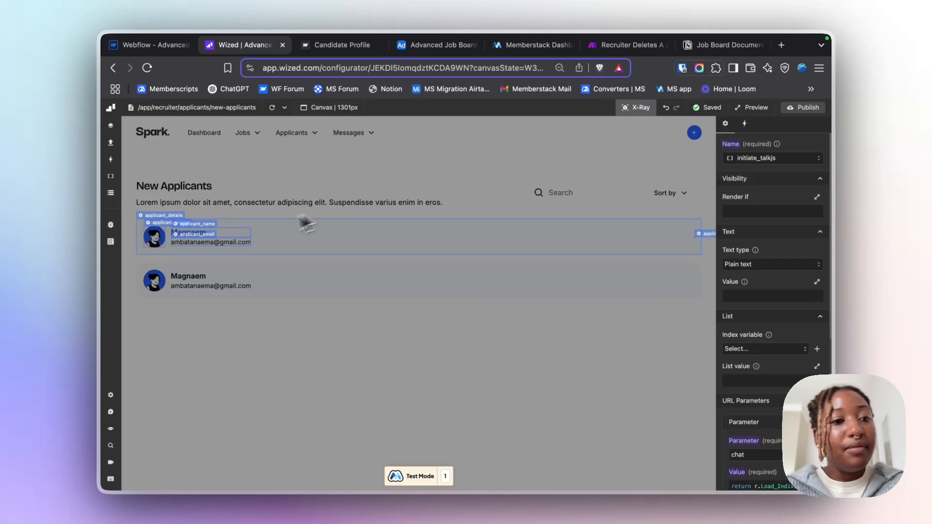
left_click(177, 216)
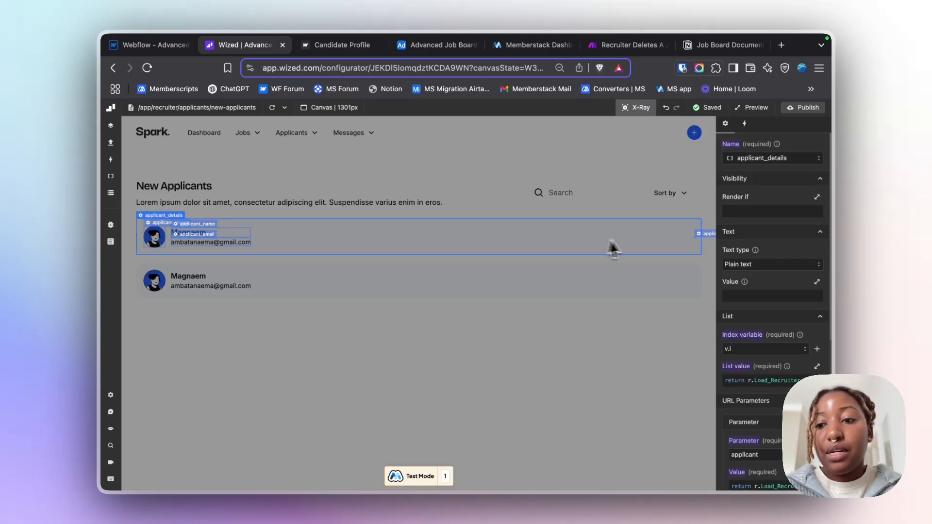
- Open the Load_Recruiter_Applicants request and examine its base, table and RecruiterID filter settings
left_click(111, 144)
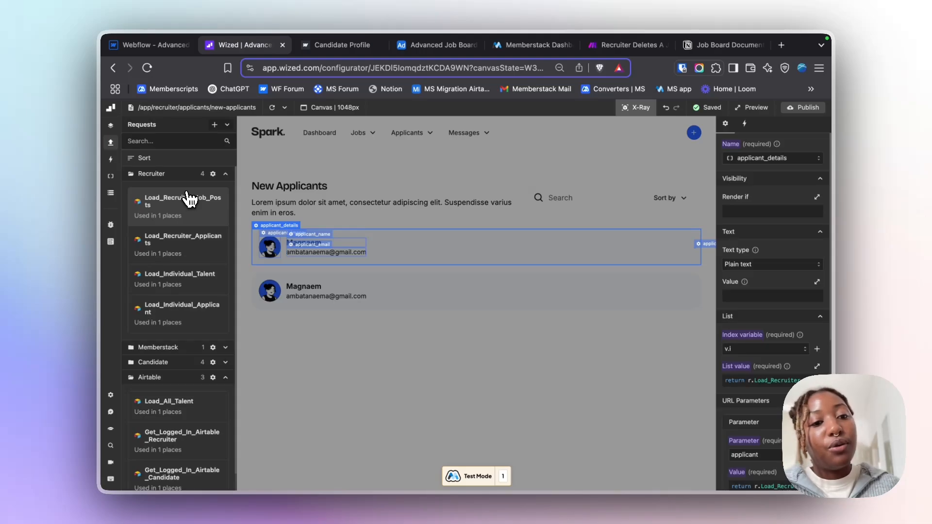
left_click(197, 247)
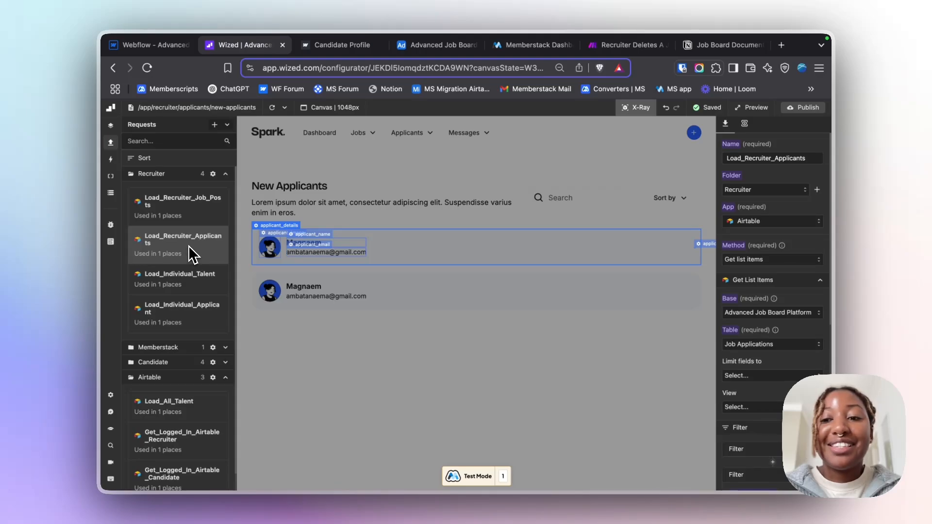
scroll(786, 229, "down", 4)
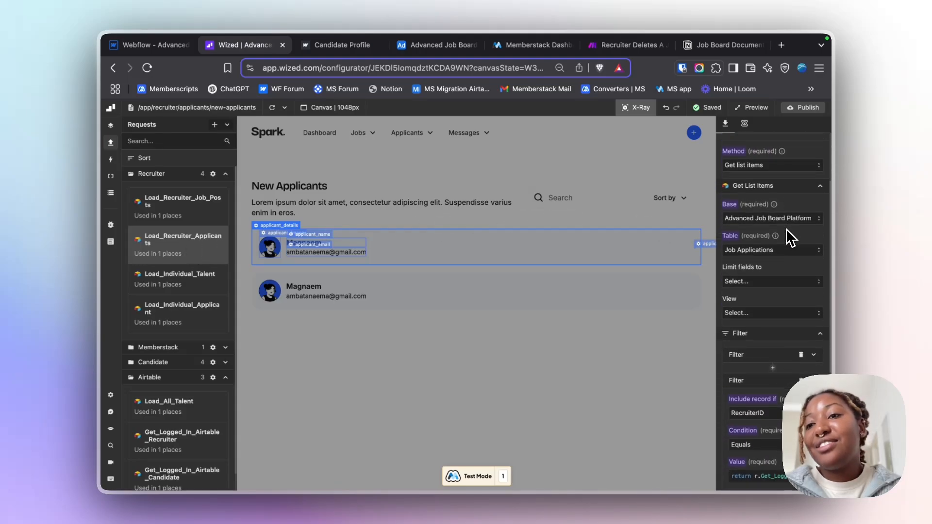
scroll(785, 229, "down", 1)
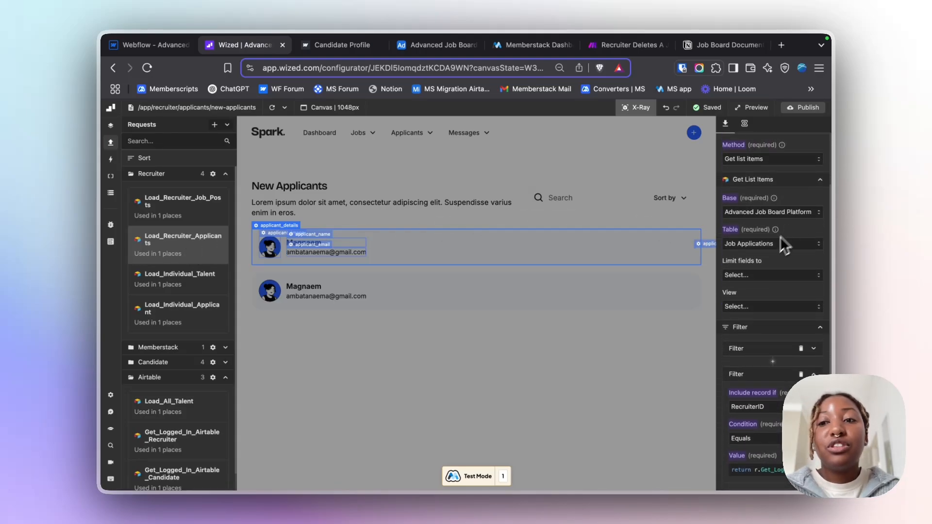
scroll(752, 262, "down", 10)
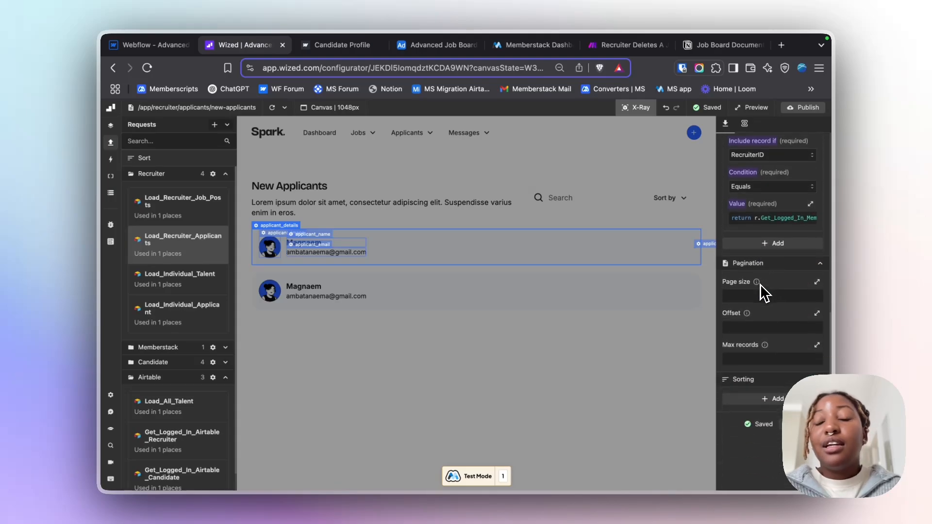
scroll(760, 284, "up", 6)
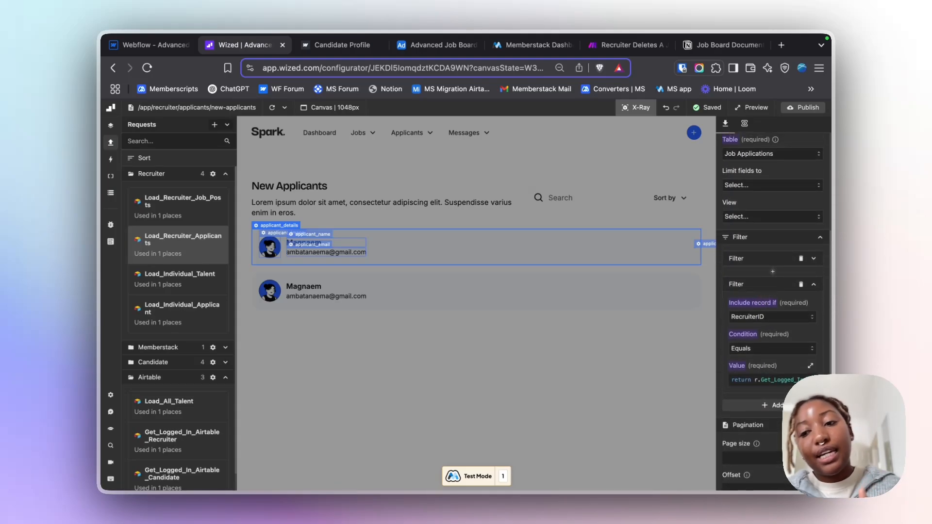
left_click(763, 320)
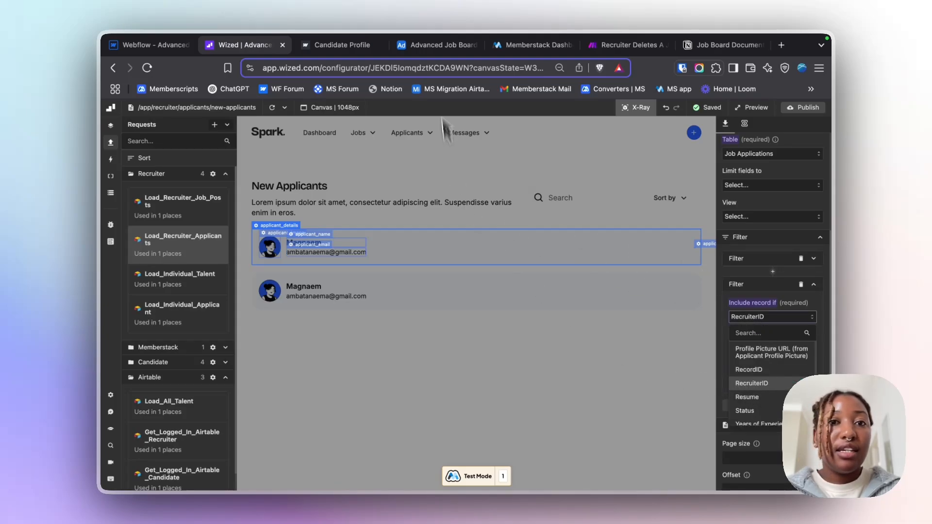
- Switch to Airtable, expand the first record of the Job Applications table and examine its RecruiterID and linked recruiter fields
left_click(435, 45)
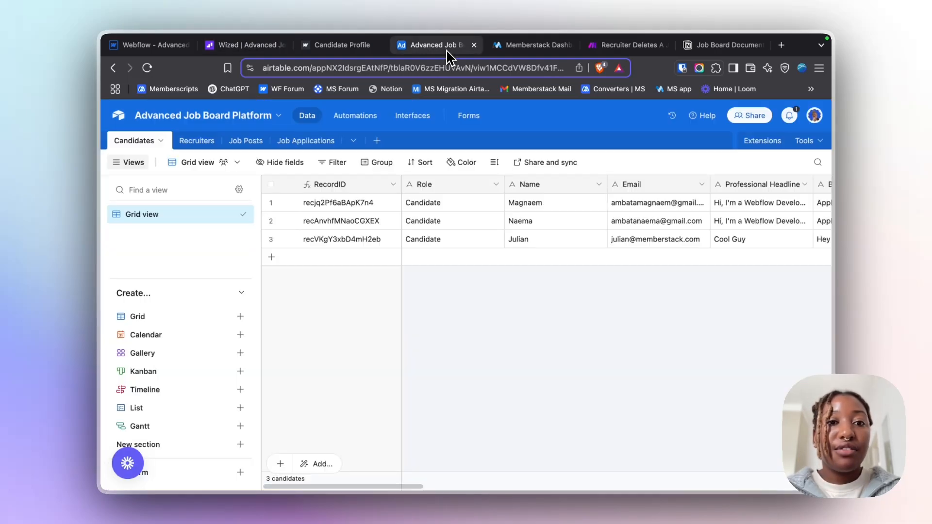
left_click(306, 141)
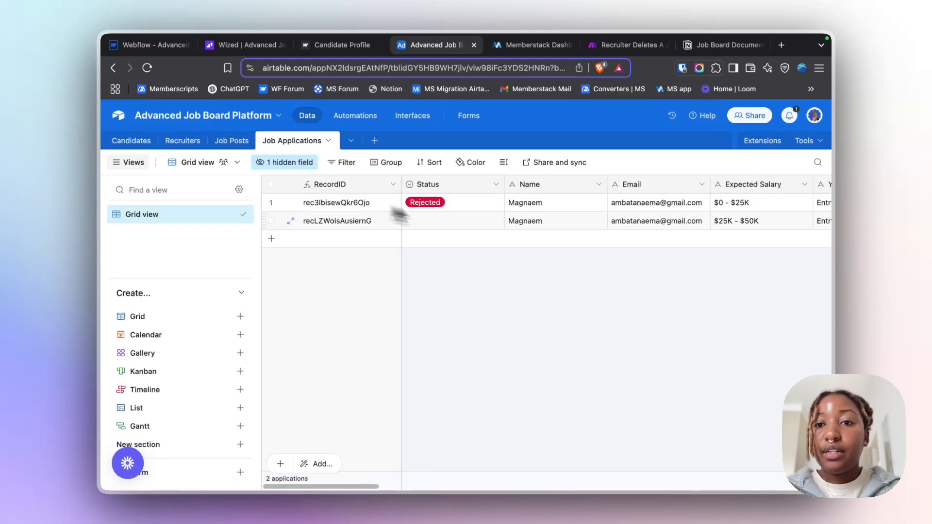
left_click(292, 204)
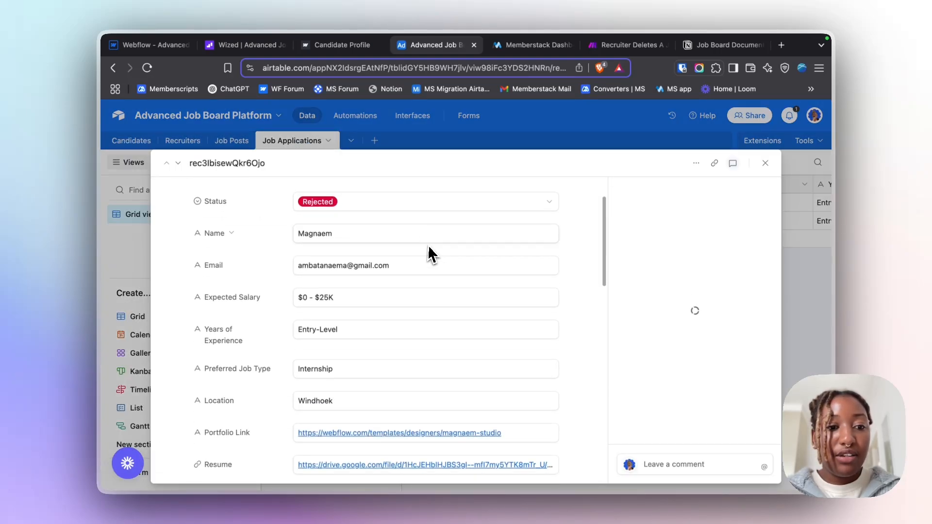
scroll(431, 254, "down", 10)
scroll(430, 254, "down", 10)
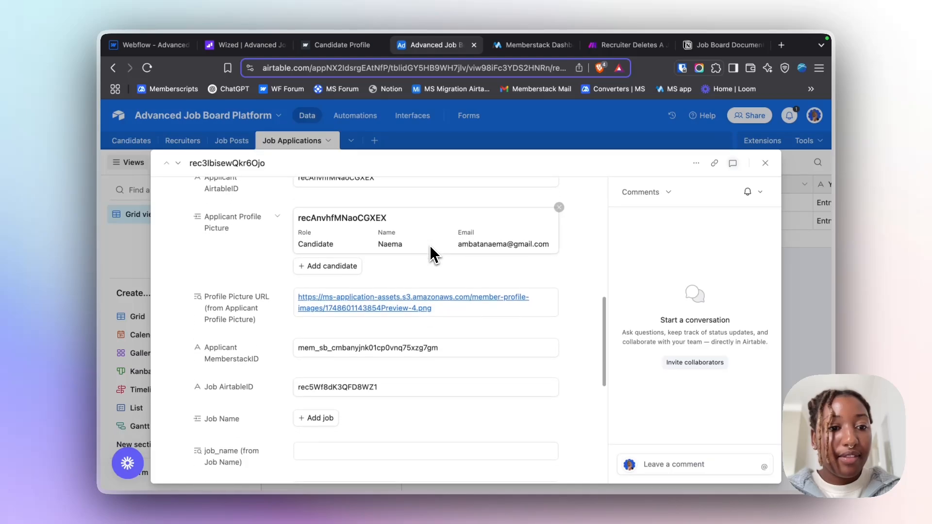
scroll(430, 254, "down", 3)
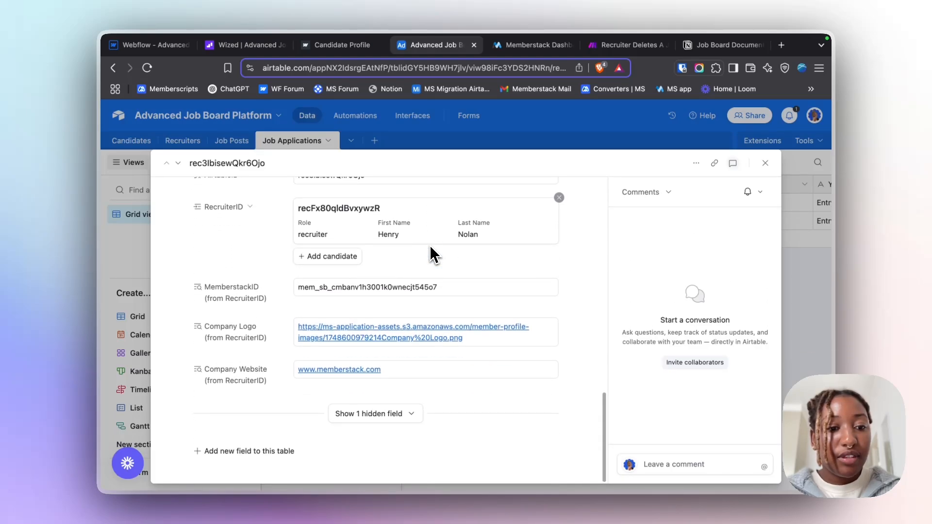
scroll(430, 250, "up", 1)
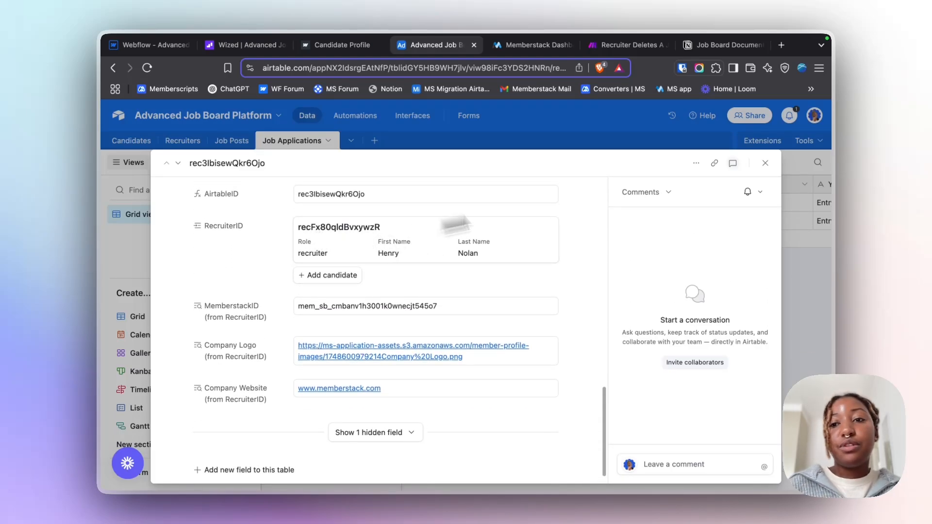
- Return to Wized, review and run the function behind the RecruiterID filter's value, and close the editor
left_click(244, 52)
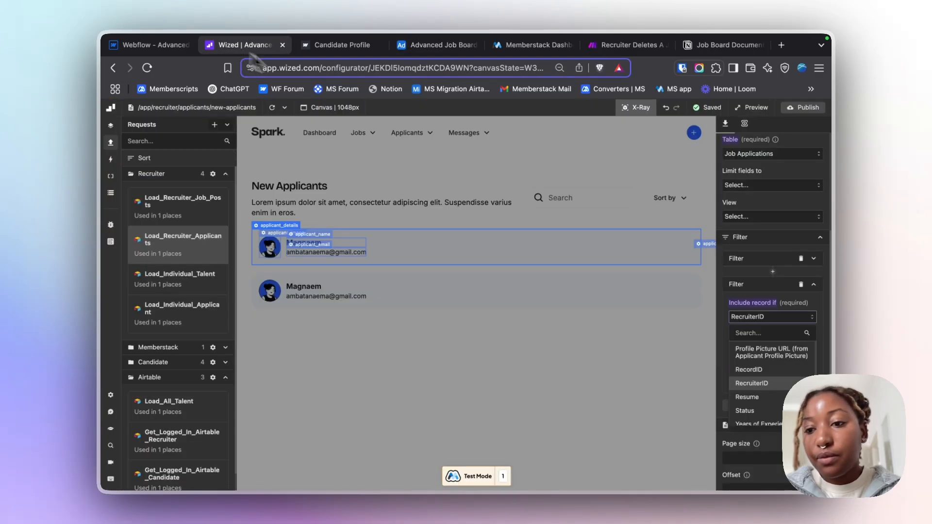
left_click(773, 303)
left_click(773, 381)
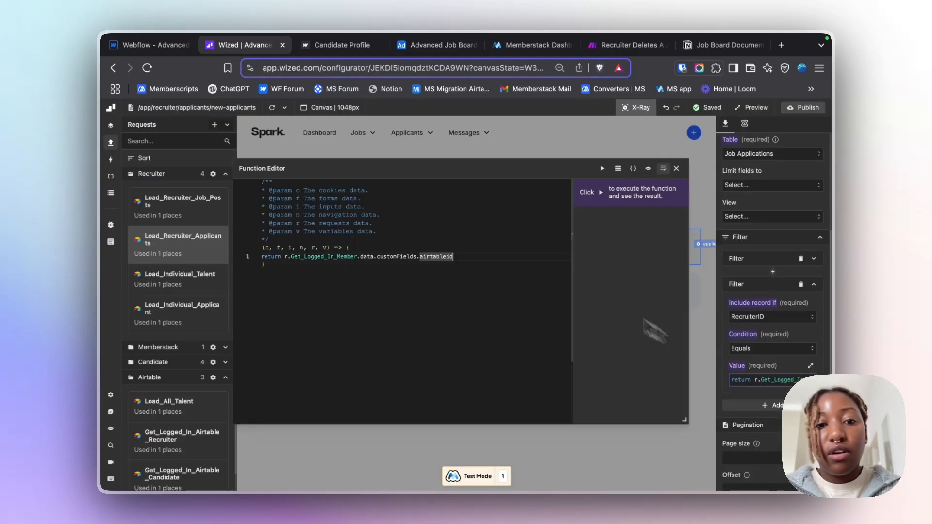
left_click(602, 169)
left_click(676, 169)
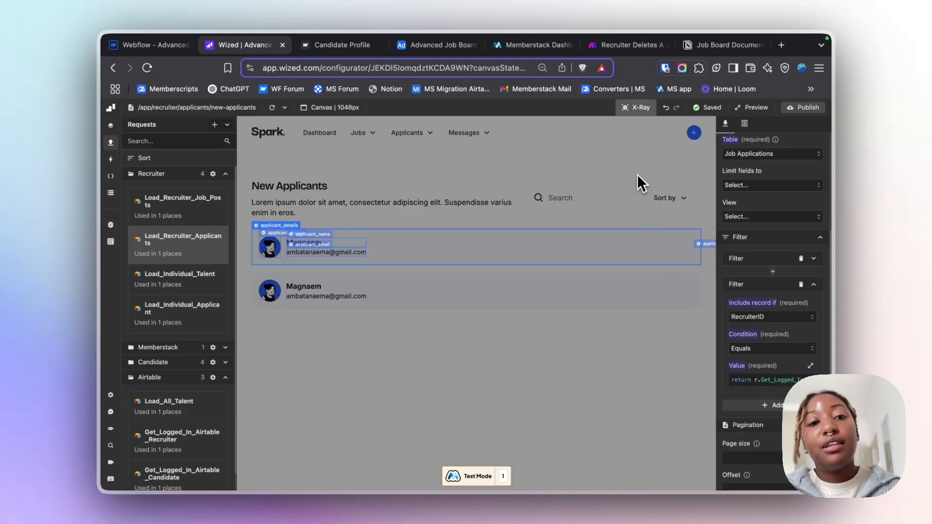
- Compare the page without X-Ray, then inspect applicant_details: its list value function, applicant URL parameter and href attribute
left_click(641, 111)
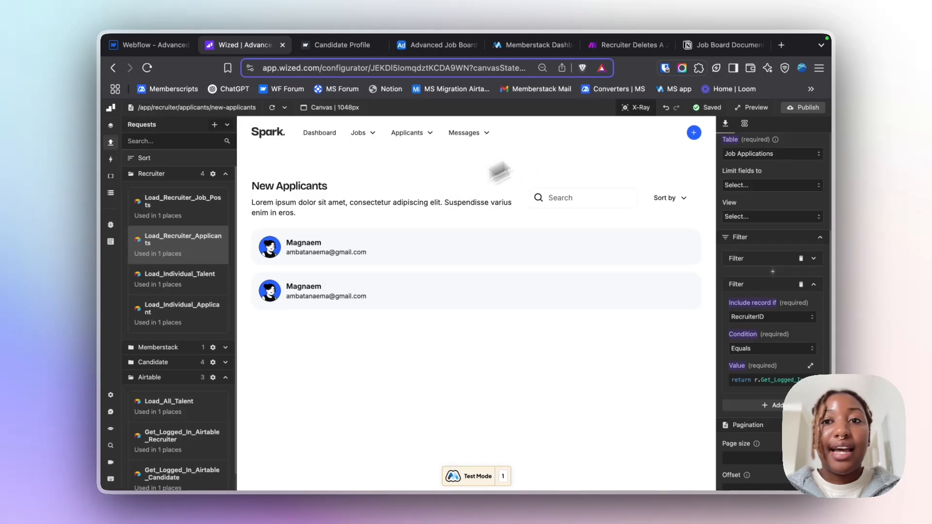
left_click(640, 111)
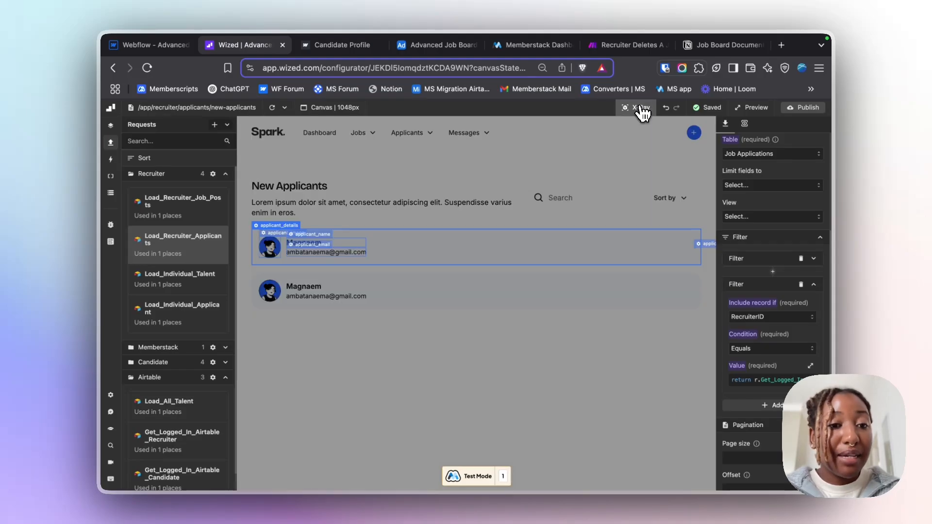
left_click(285, 225)
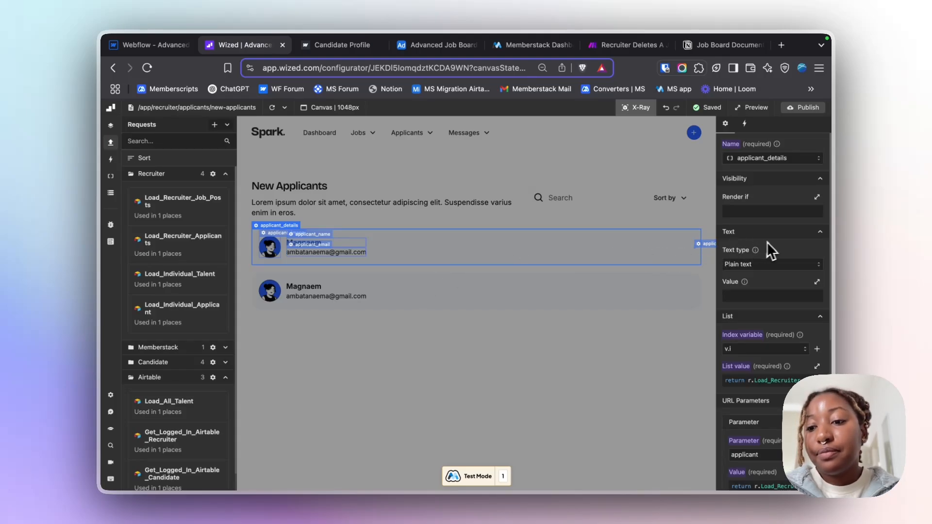
scroll(769, 242, "down", 4)
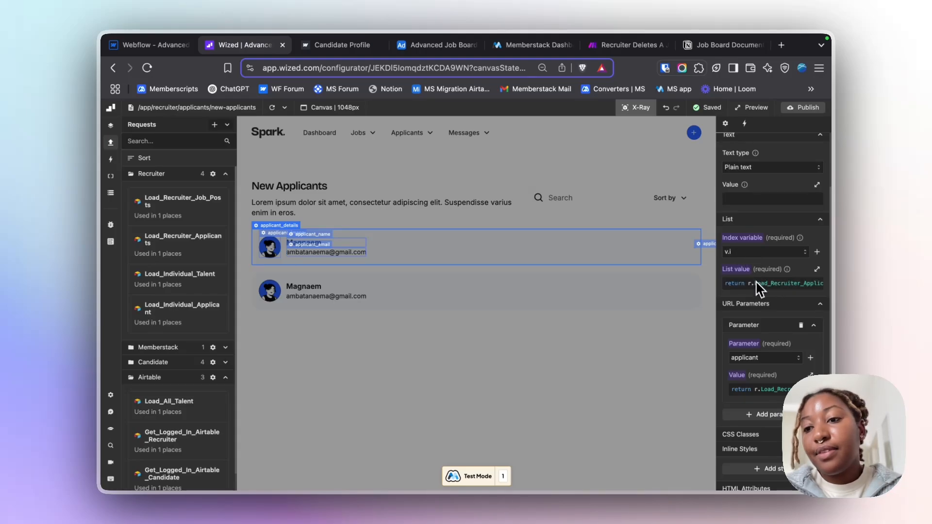
left_click(734, 284)
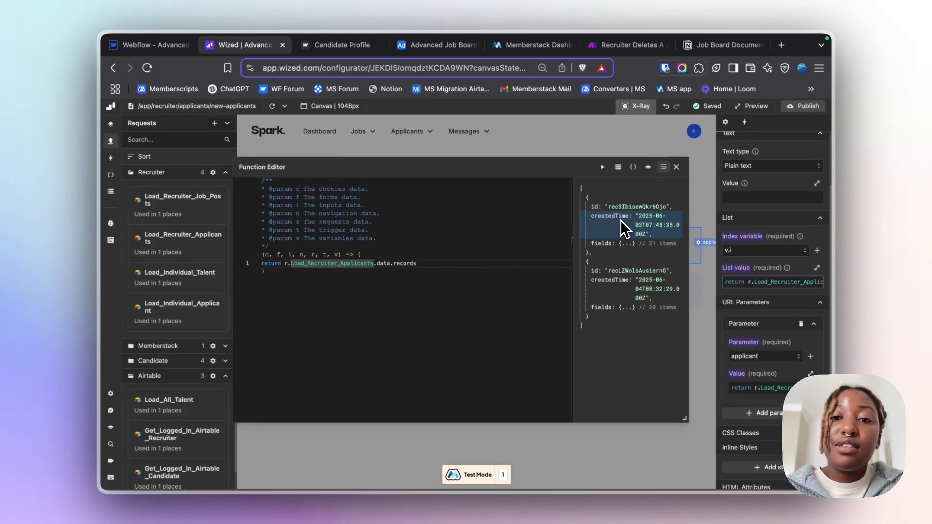
left_click(676, 168)
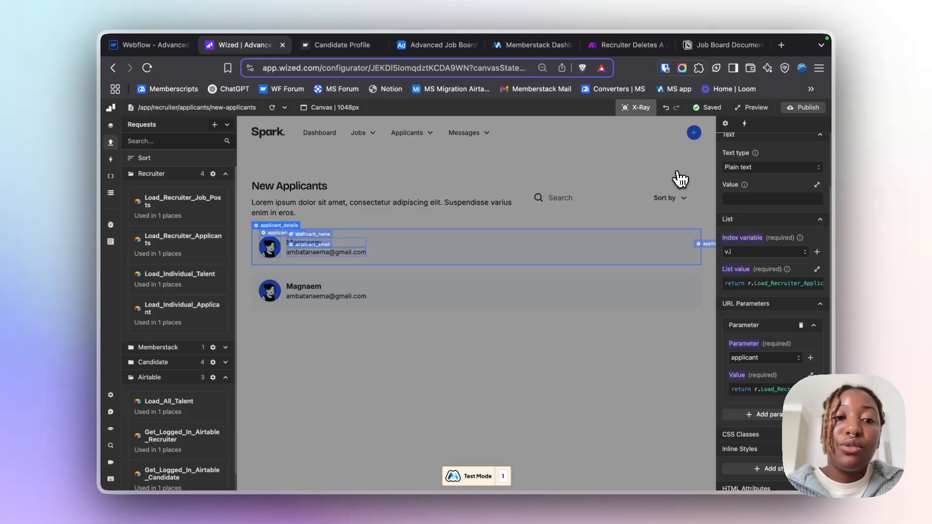
scroll(748, 306, "down", 4)
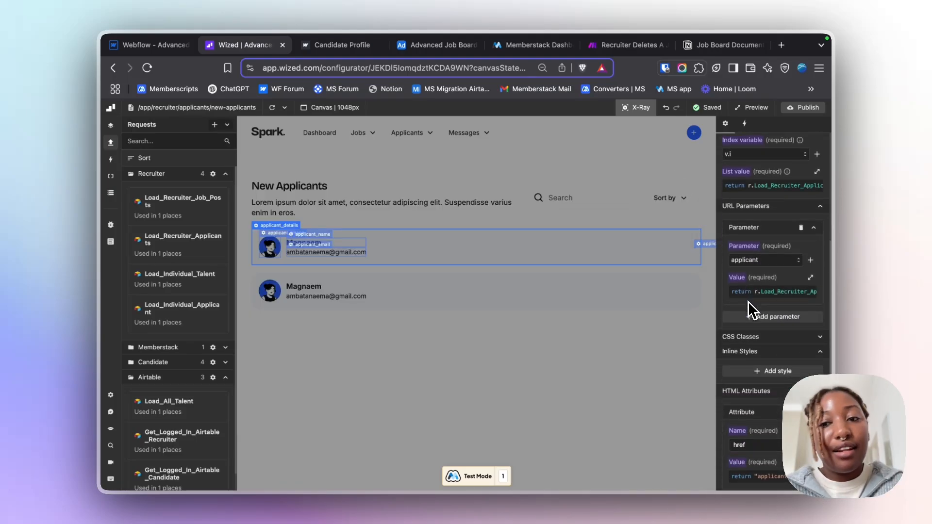
scroll(748, 302, "down", 2)
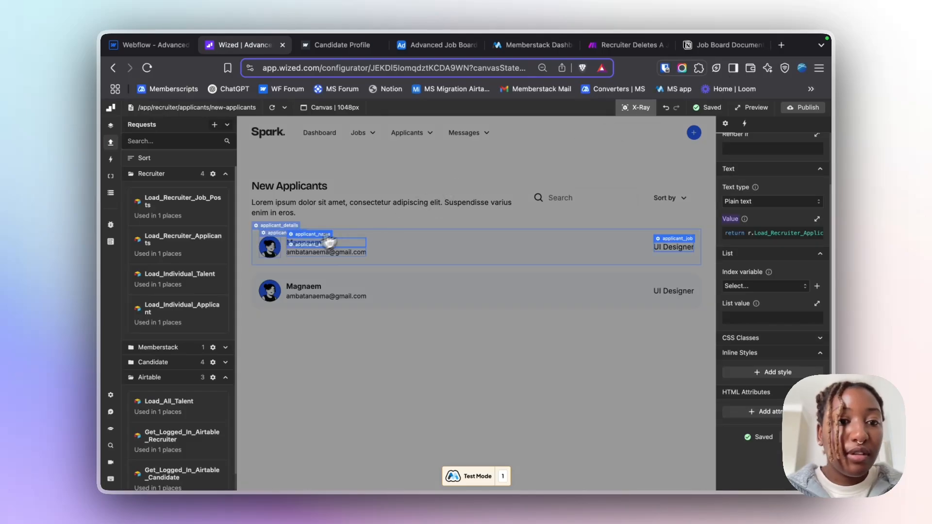
- Review the text value function of applicant_name, run it and close the editor
left_click(755, 233)
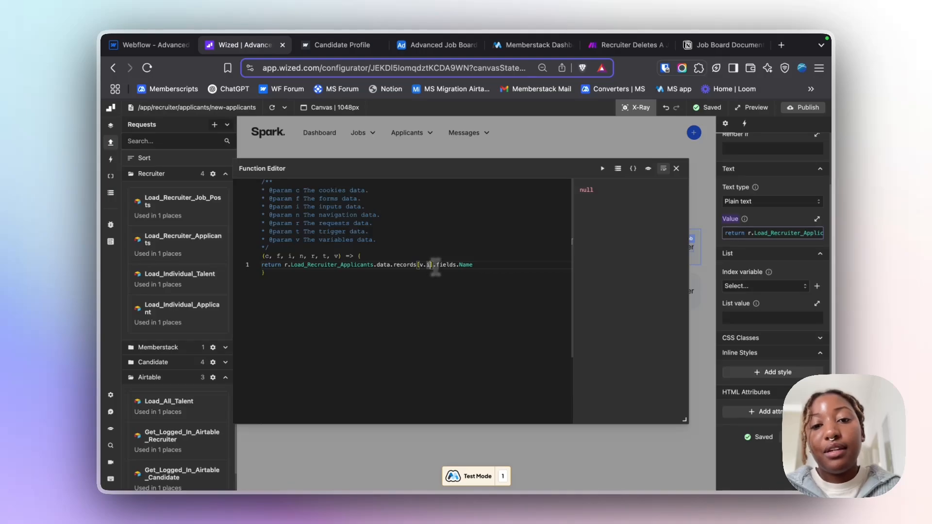
left_click(602, 169)
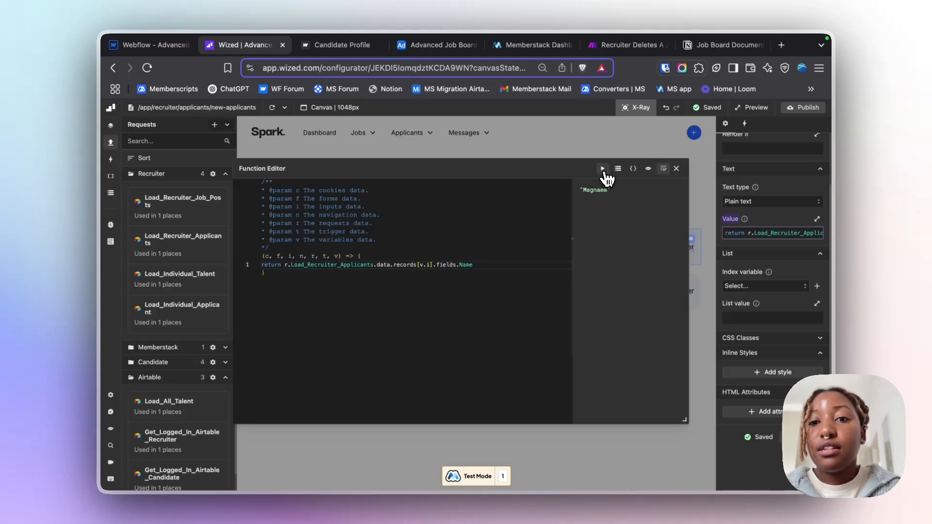
left_click(675, 168)
- Inspect the applicant_email element's mailto href function and its text value setting
left_click(328, 252)
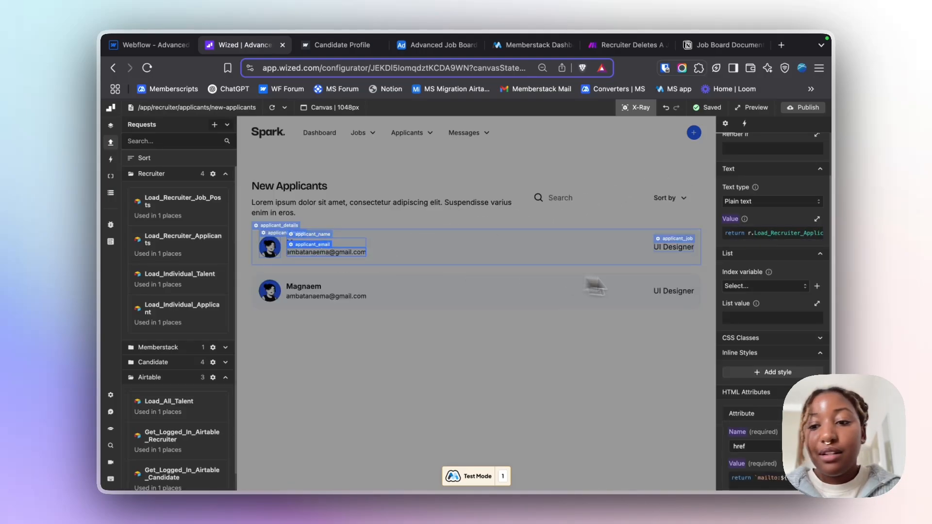
scroll(777, 313, "down", 5)
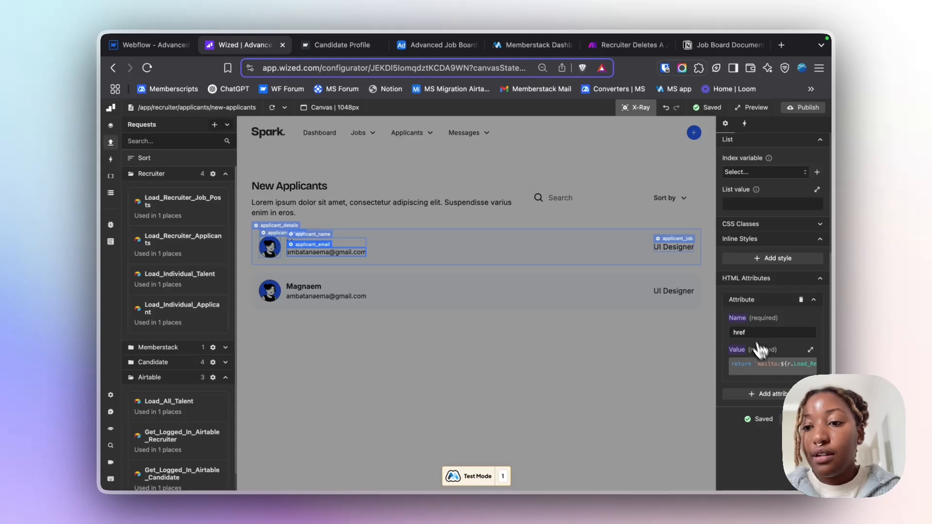
left_click(774, 368)
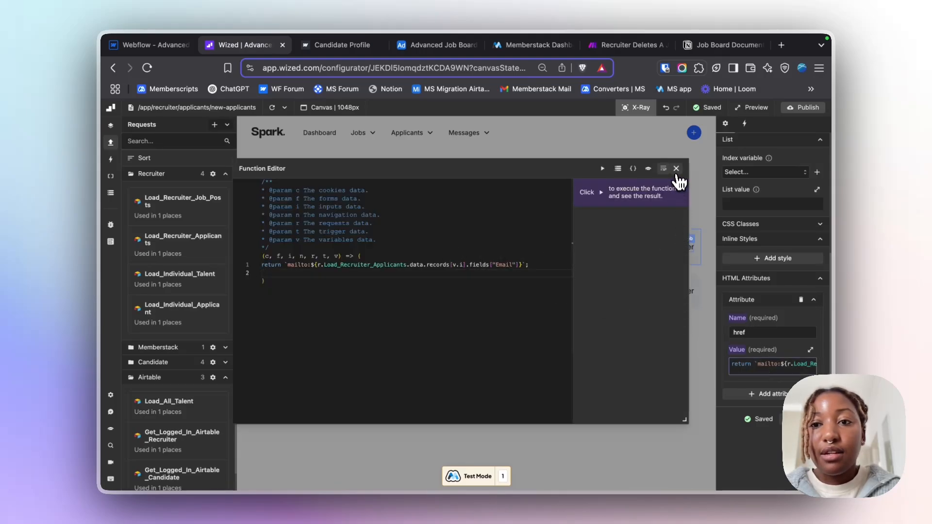
left_click(676, 170)
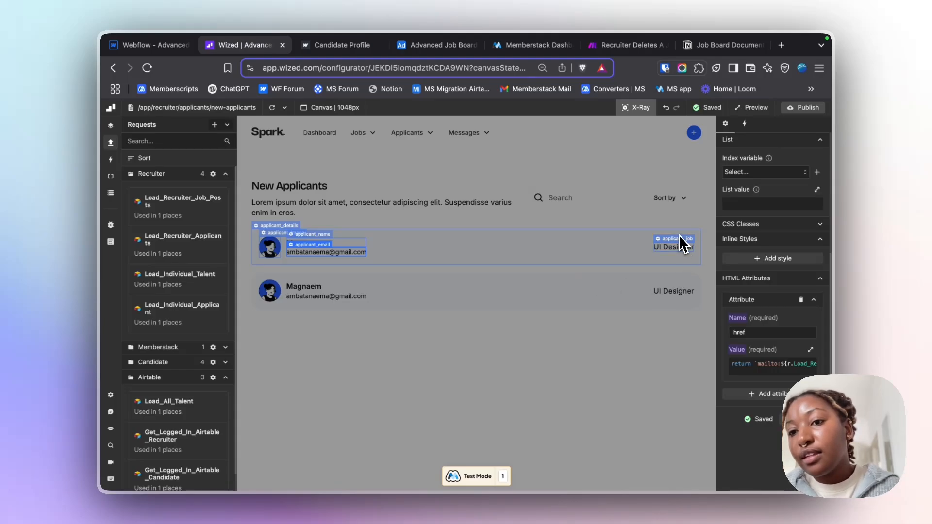
scroll(761, 294, "up", 4)
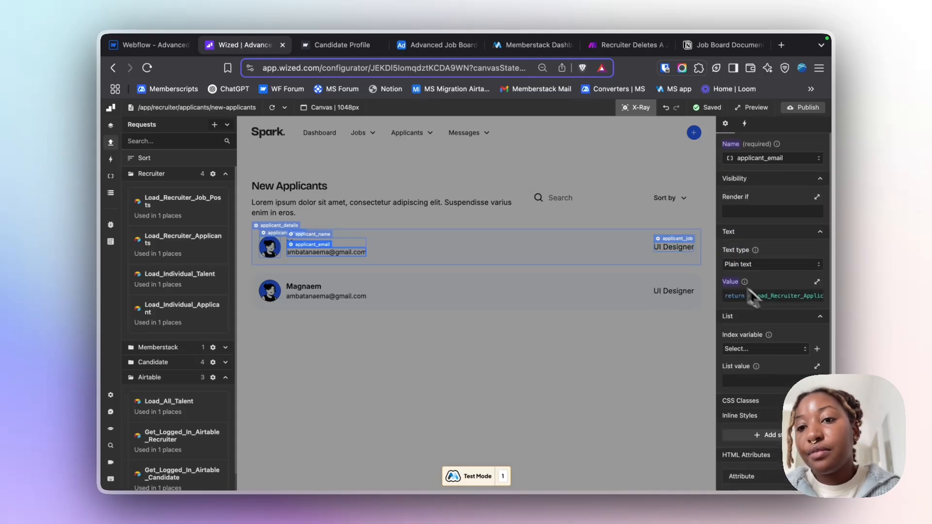
- Open the text value function of the applicant_job element
left_click(673, 243)
scroll(745, 292, "down", 1)
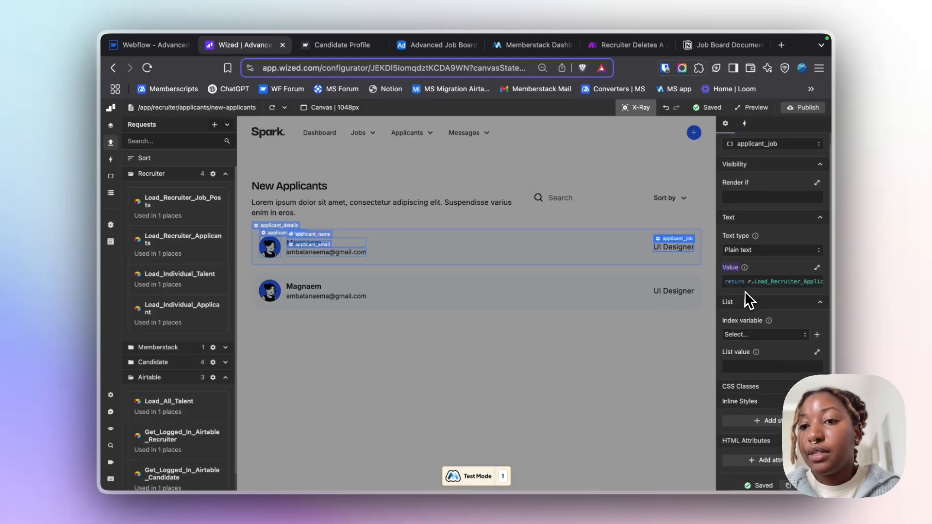
left_click(755, 283)
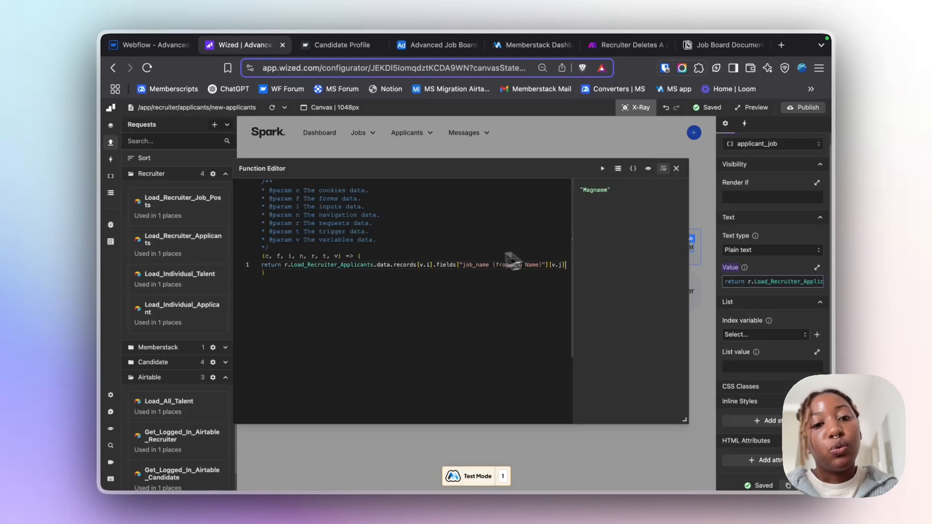
- Find the job_name (from Job Name) field in the Load_Recruiter_Applicants data of the data store, with the function editor moved aside
left_click(111, 194)
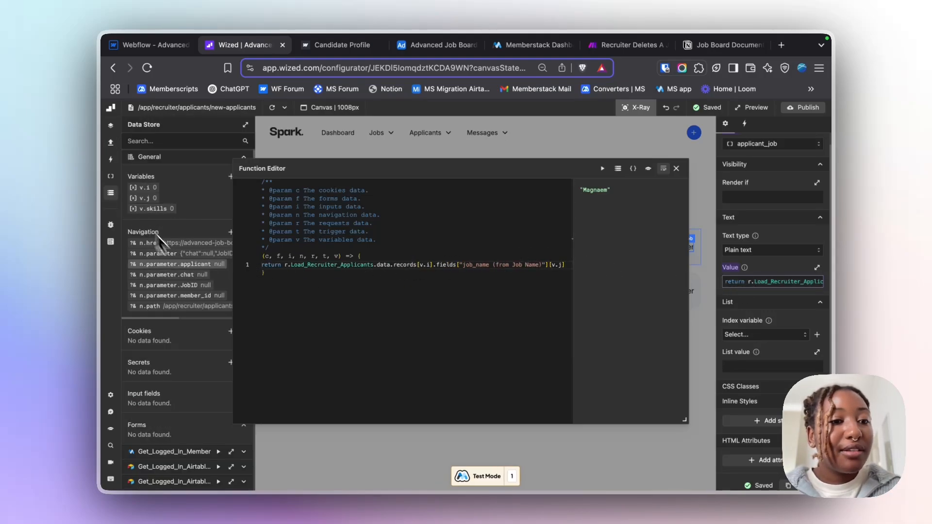
scroll(186, 270, "down", 10)
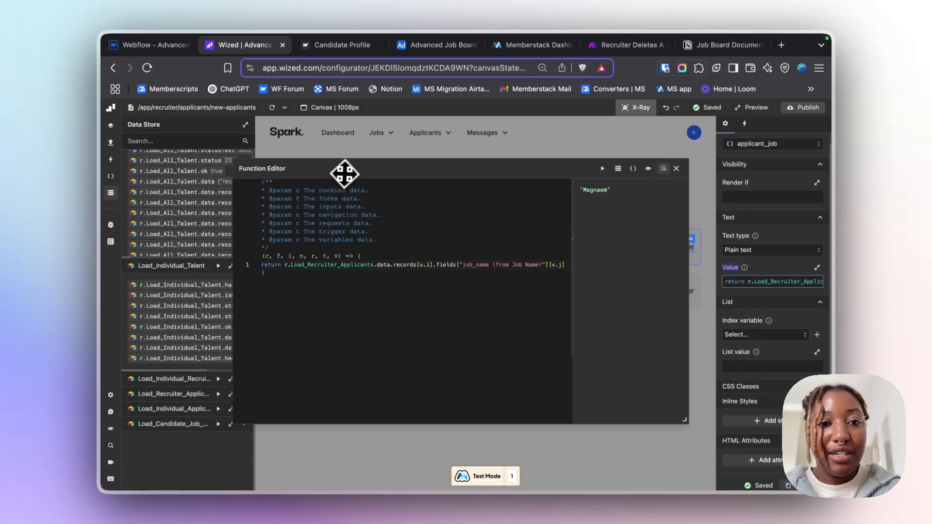
left_click_drag(343, 172, 466, 170)
left_click(244, 267)
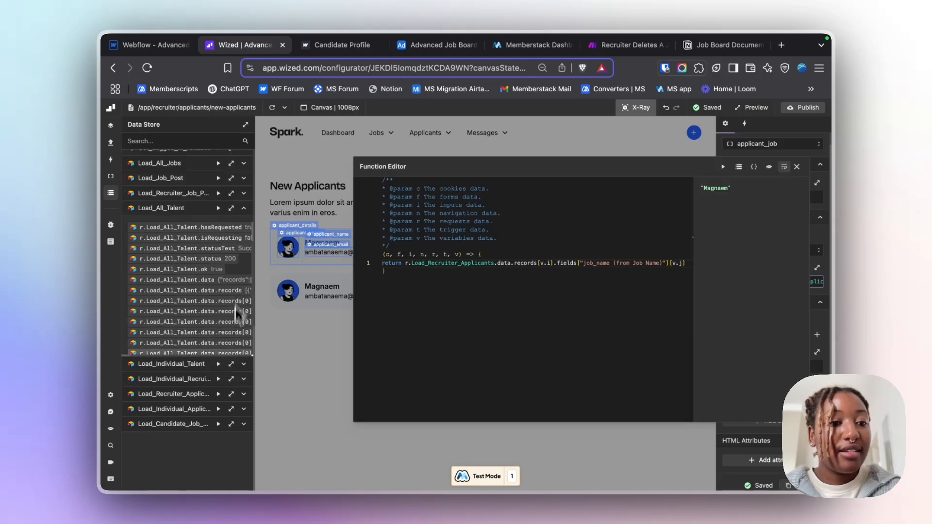
left_click(244, 394)
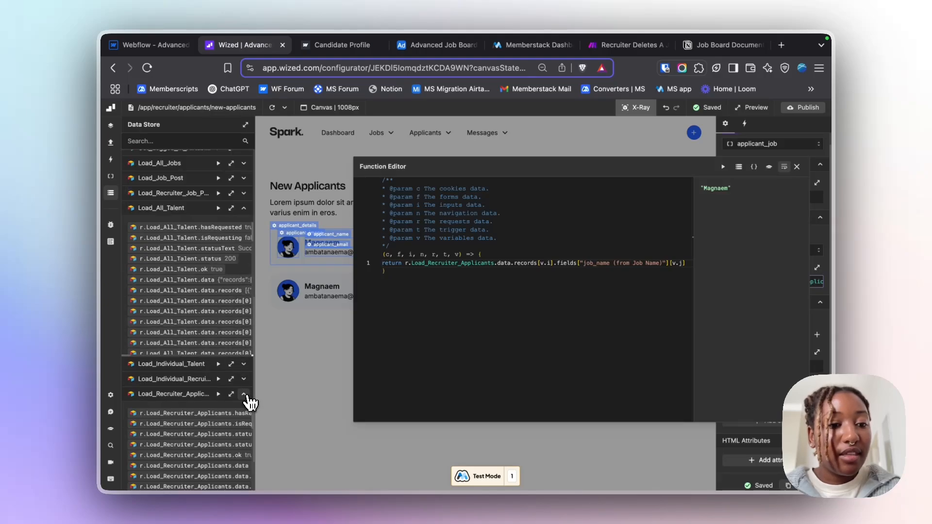
scroll(223, 376, "down", 5)
scroll(221, 374, "down", 5)
scroll(221, 373, "right", 3)
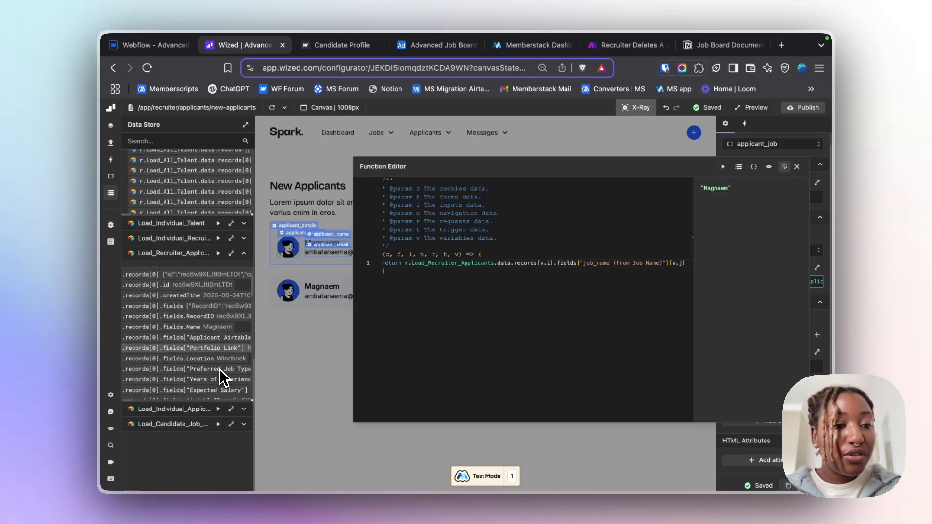
scroll(219, 368, "down", 4)
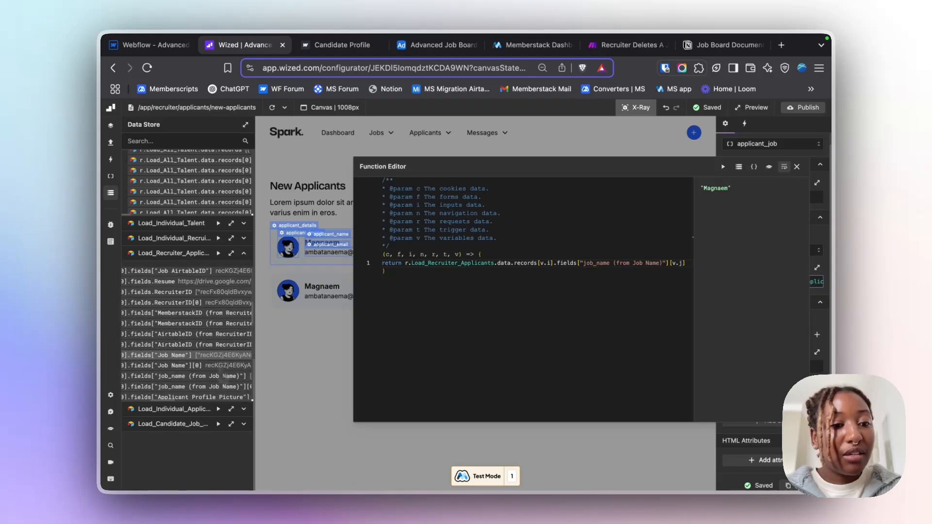
scroll(219, 368, "right", 2)
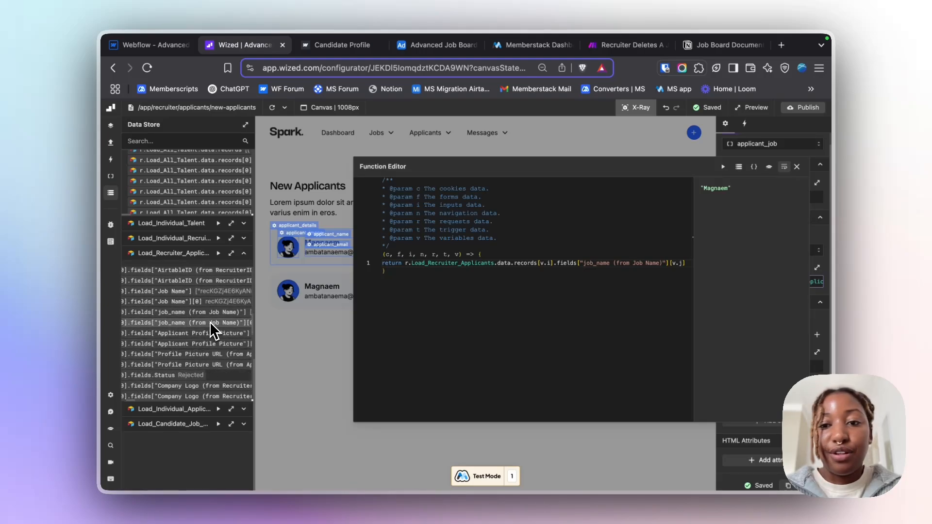
- Run the applicant_job value function, close the editor and view the page without X-Ray
left_click(724, 167)
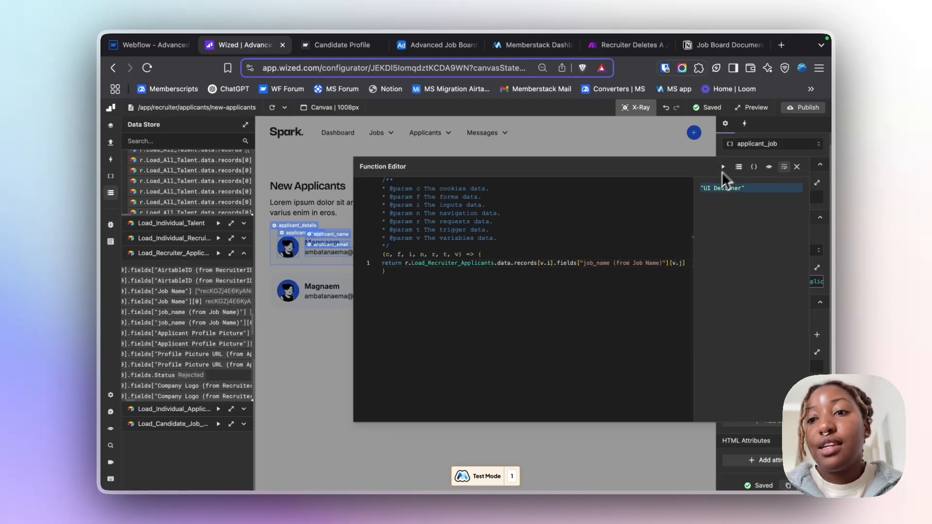
left_click(797, 167)
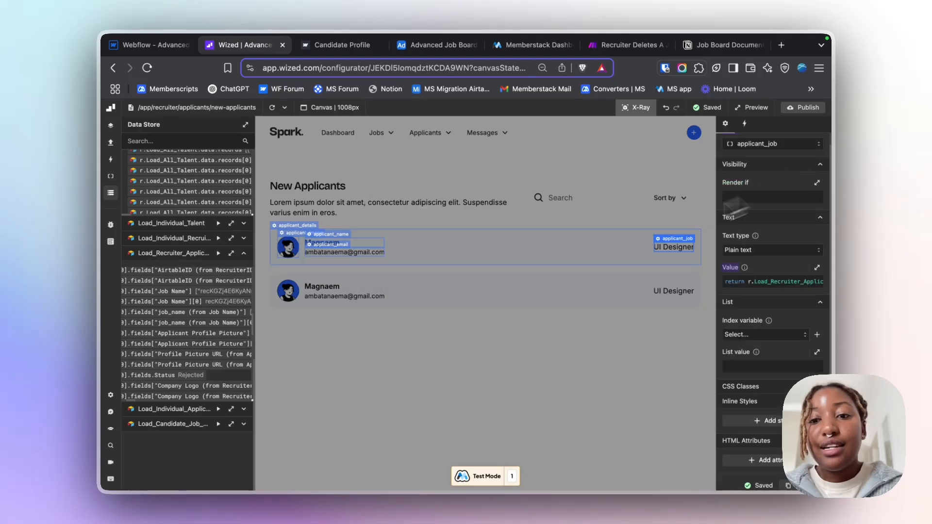
left_click(631, 110)
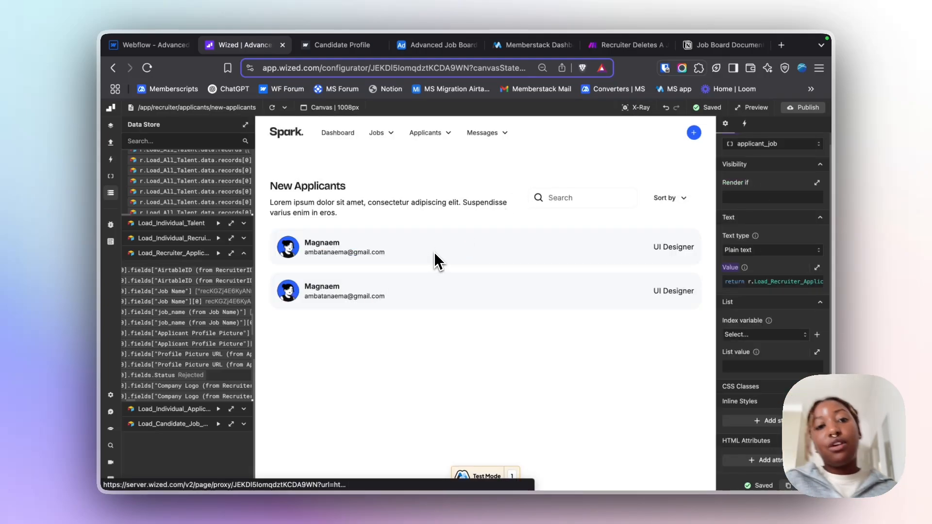
- Switch to Webflow and locate the Applicant Profile page in the site's page list
left_click(164, 48)
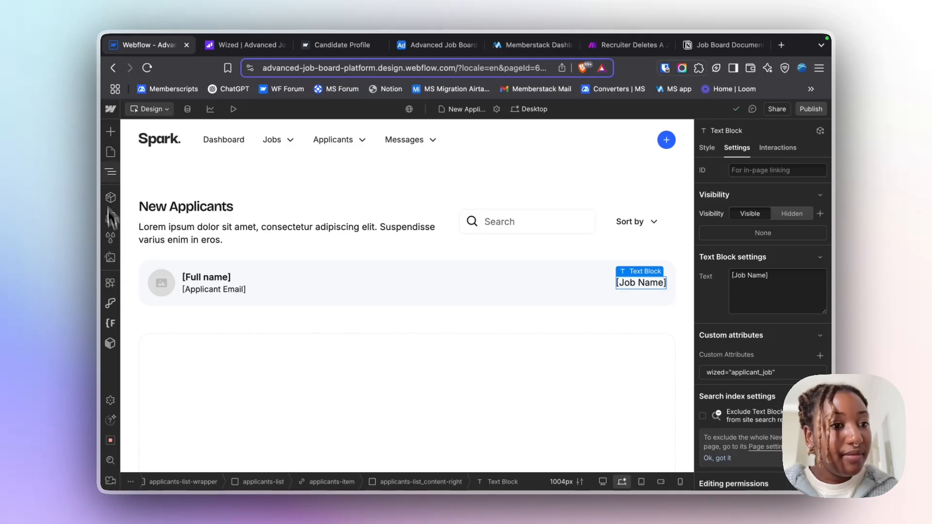
left_click(111, 152)
scroll(189, 256, "down", 10)
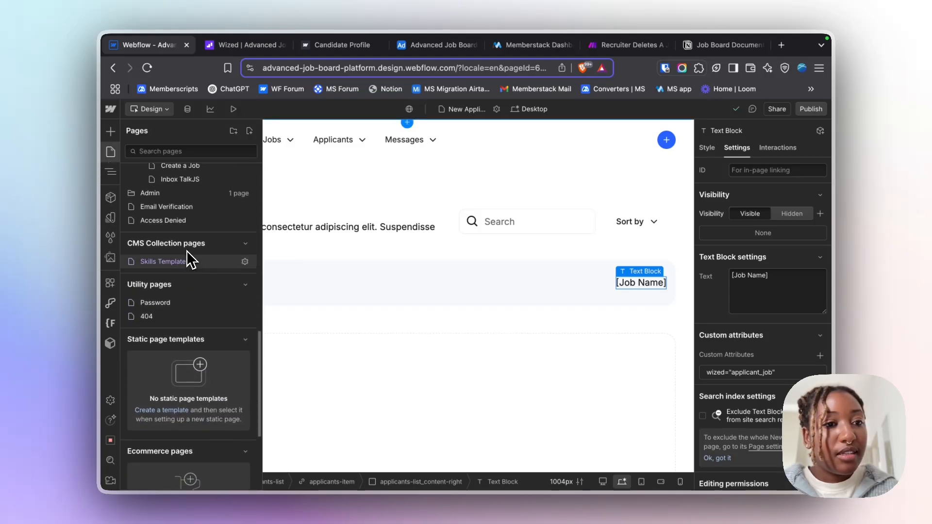
scroll(187, 257, "up", 4)
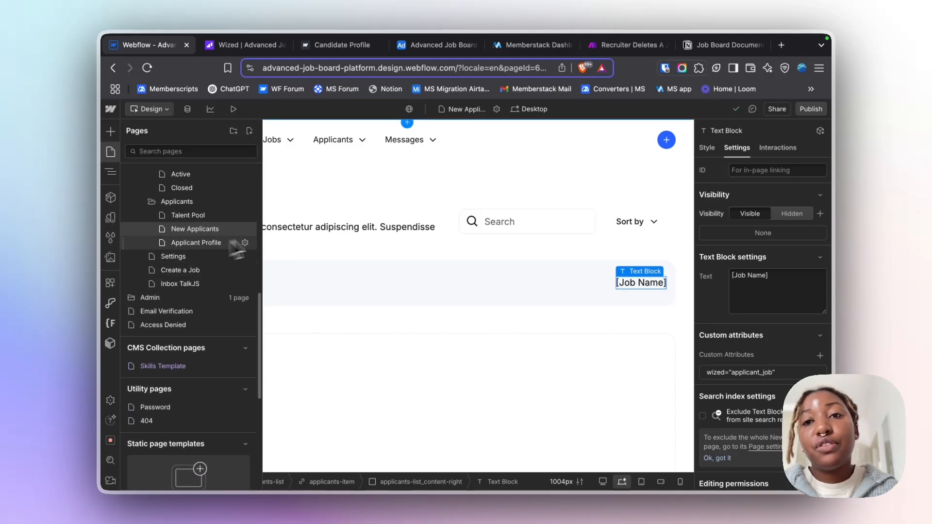
- Return to Wized, turn on X-Ray and review the value function of the applicant URL parameter on applicant_details
left_click(244, 45)
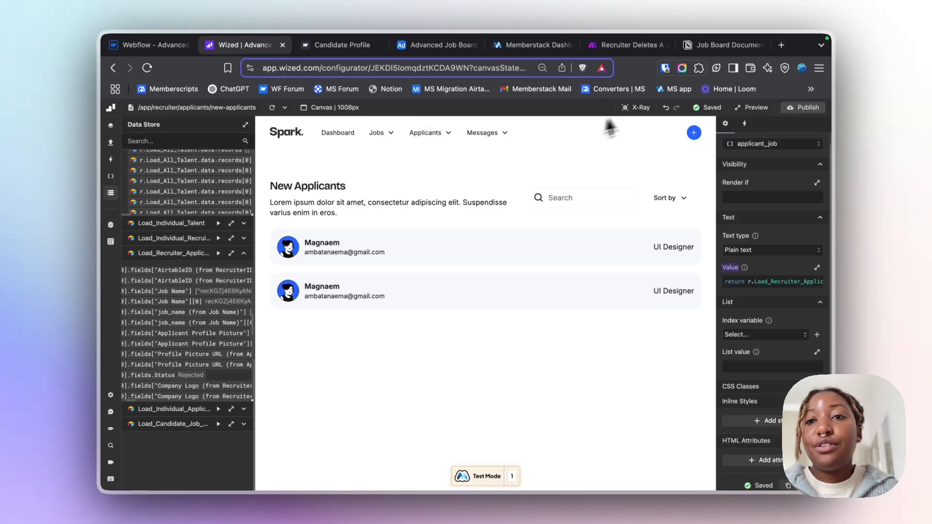
left_click(636, 107)
left_click(313, 232)
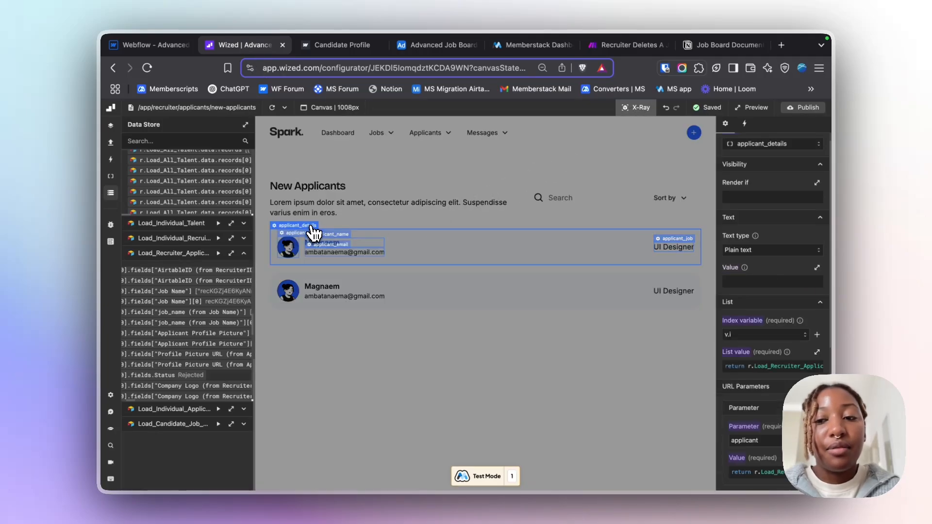
scroll(805, 323, "down", 5)
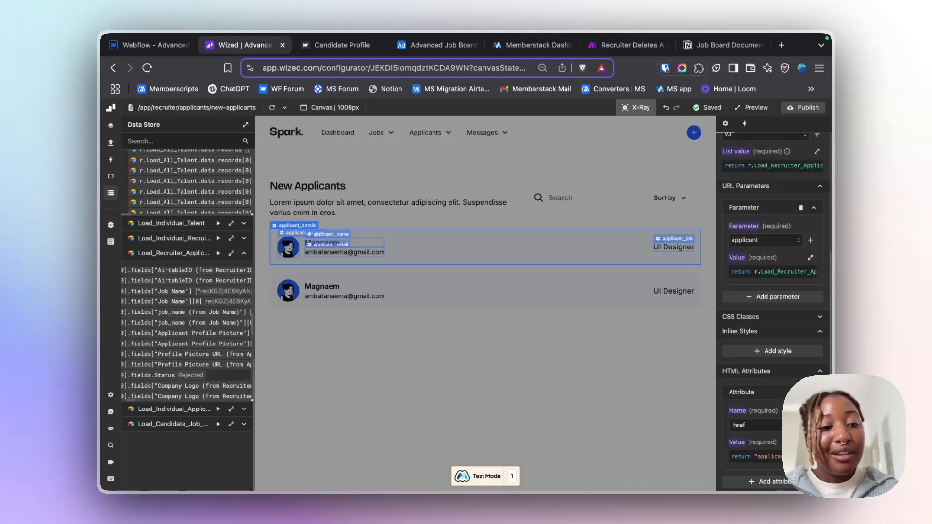
left_click(759, 272)
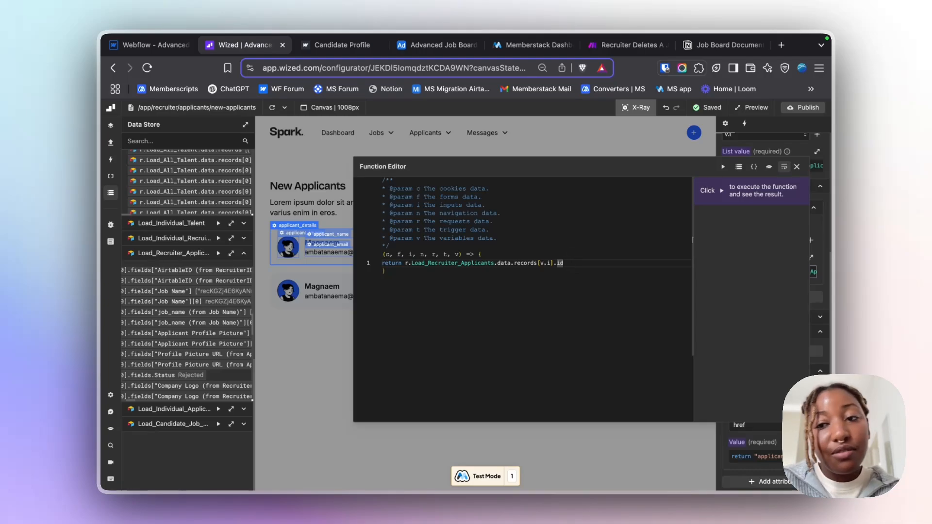
left_click(796, 166)
- Review the href attribute's value function on applicant_details, highlight its applicant-profile link string and close the editor
scroll(774, 343, "down", 4)
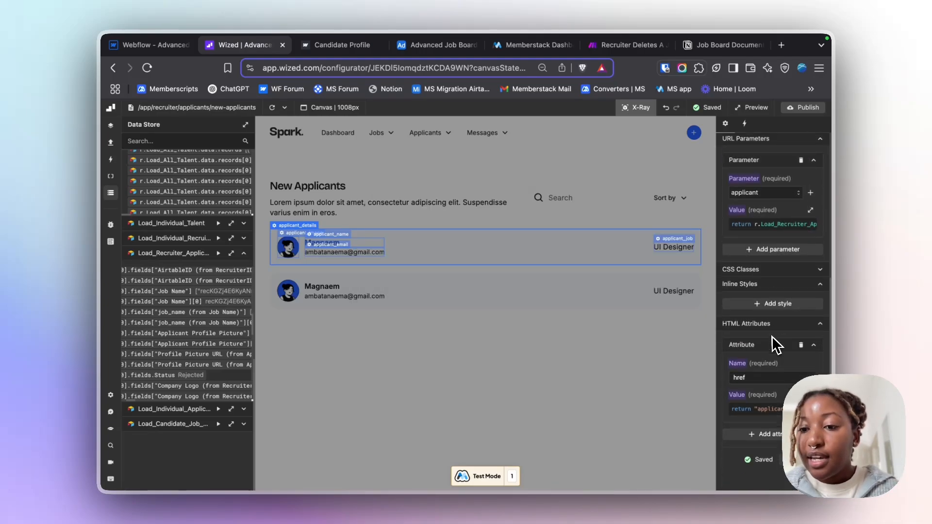
left_click(752, 371)
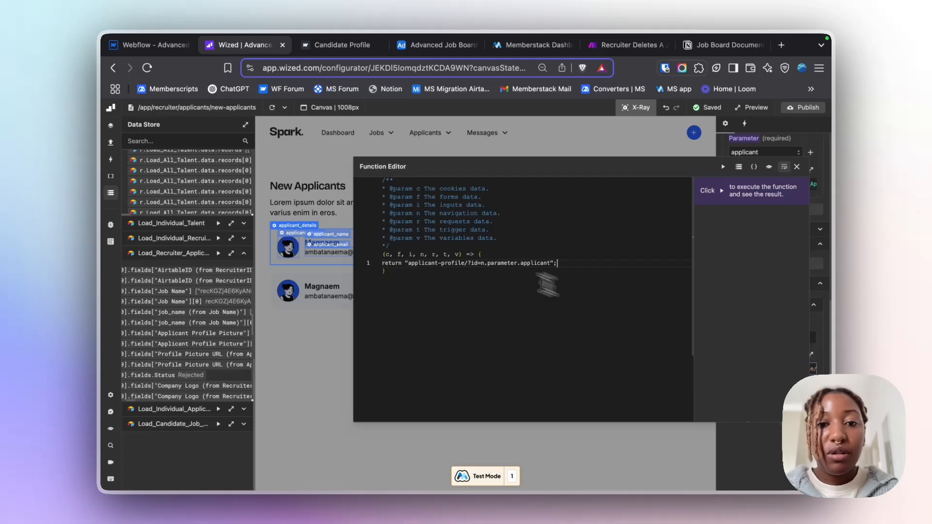
left_click(454, 263)
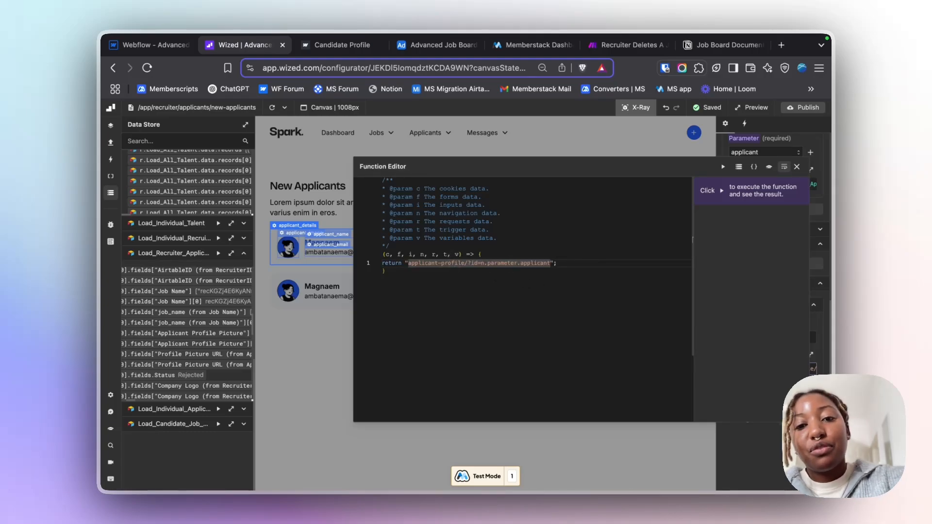
left_click(797, 166)
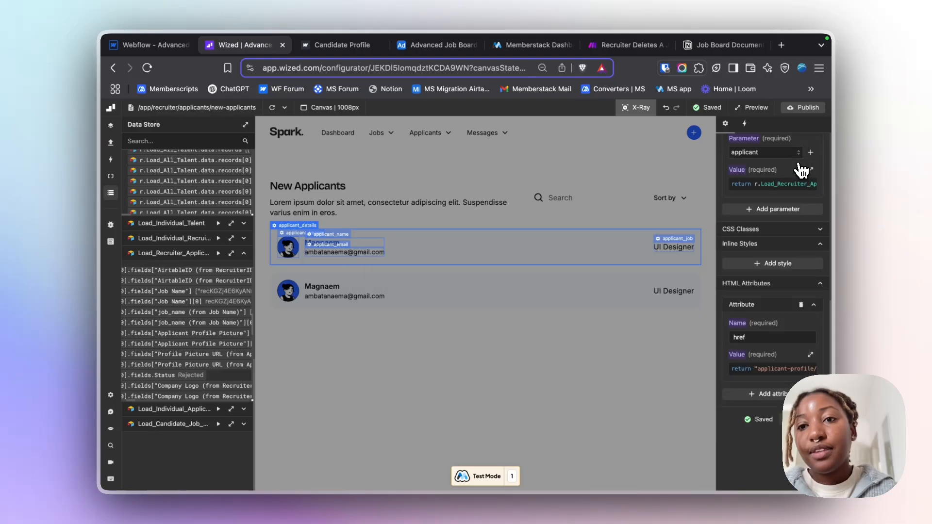
- Turn off X-Ray, open the first applicant's profile from the list and check its Tags options, keeping Rejected
left_click(626, 111)
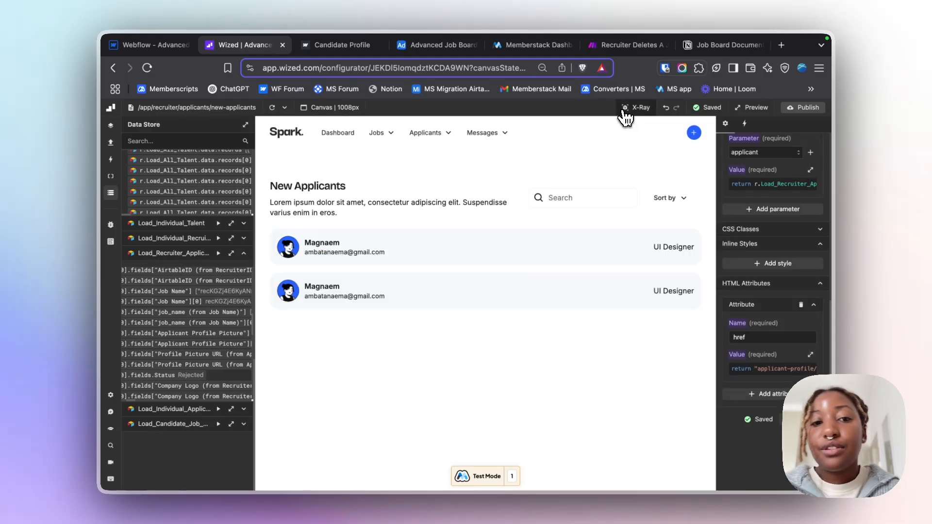
left_click(506, 254)
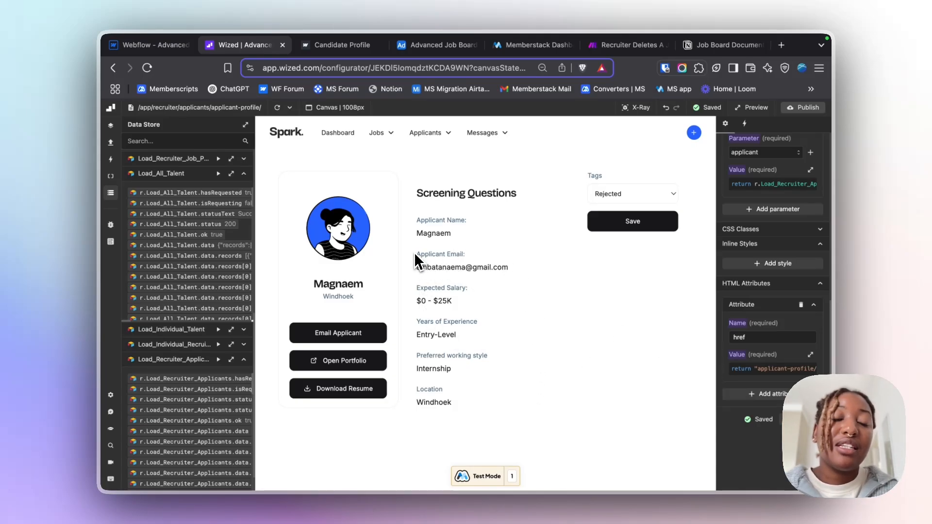
left_click(648, 196)
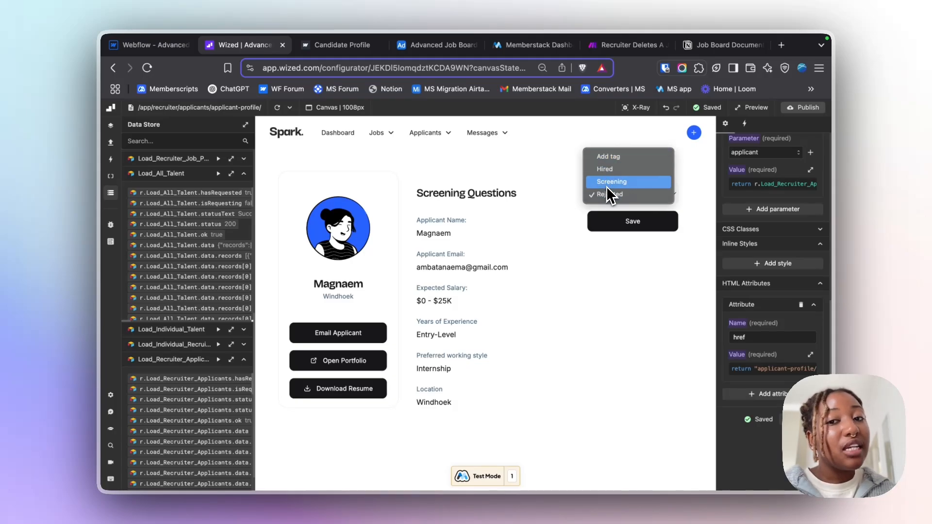
left_click(626, 194)
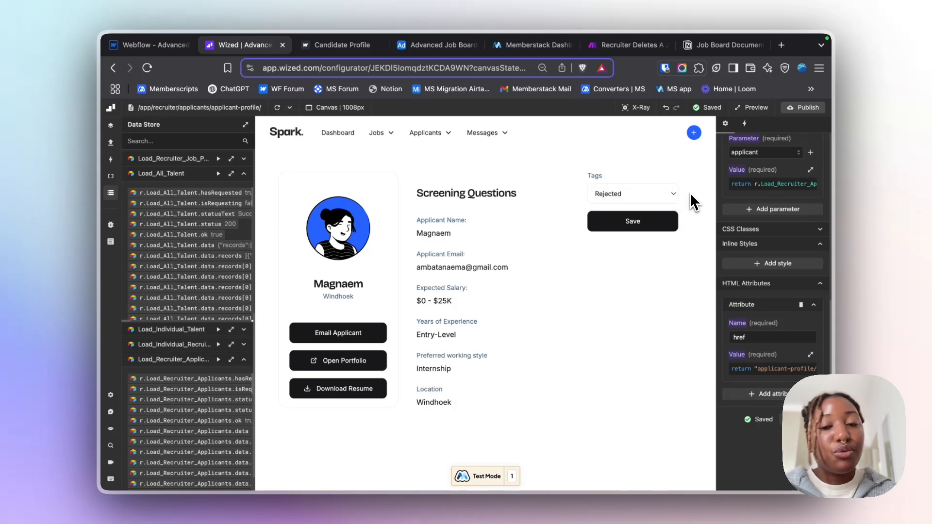